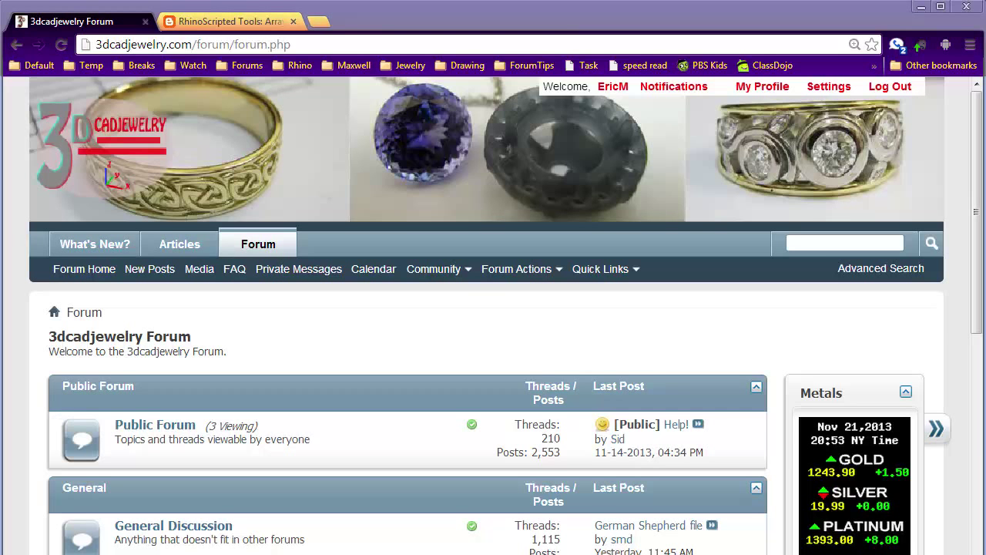
- Look over the RhinoScripted Tools page for ArrayCrvPLUS v2.0 and switch to Rhinoceros
left_click(222, 24)
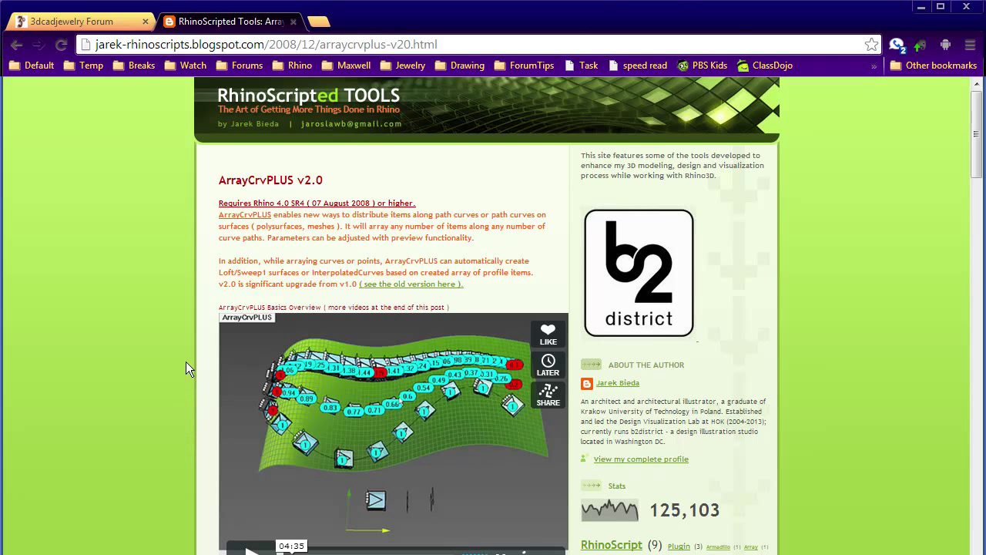
key("alt+Left")
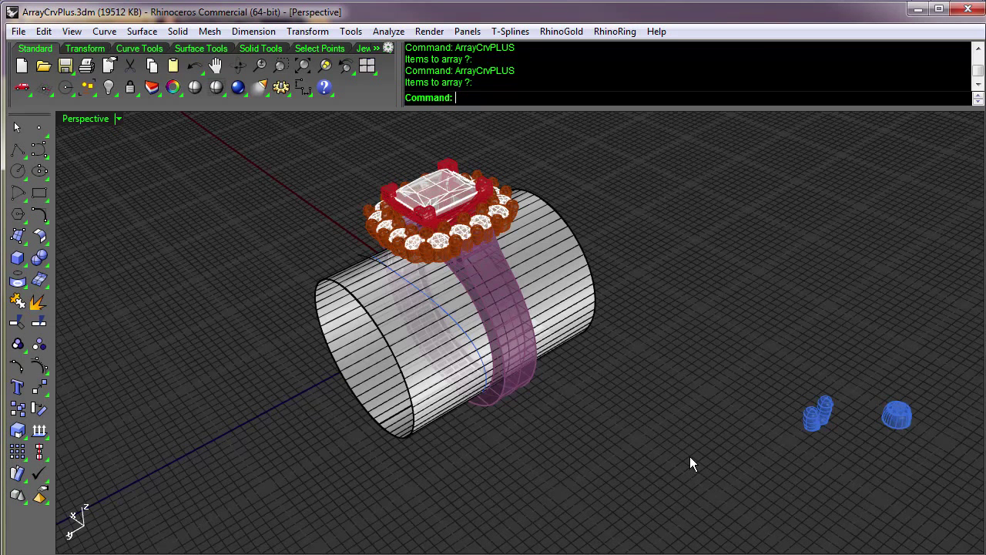
- Start ArrayCrvPLUS with the blue prong pair as the item and its bounding-box center as the base point
right_click(723, 70)
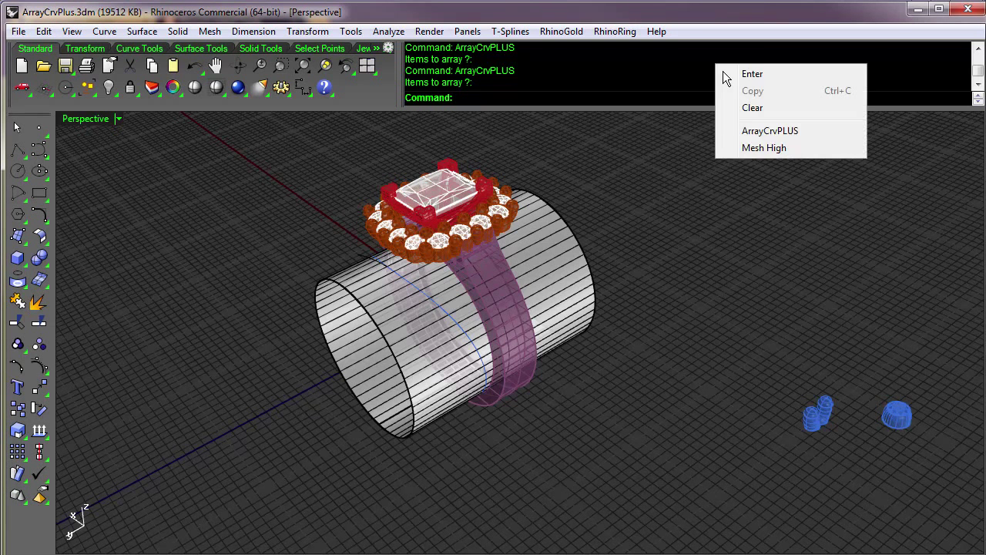
left_click(780, 130)
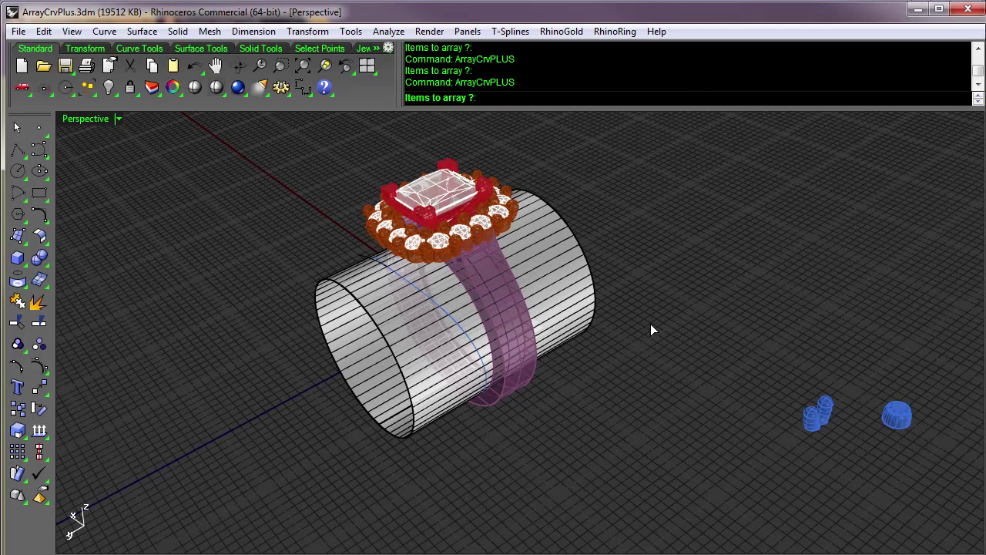
left_click(819, 414)
key("Return")
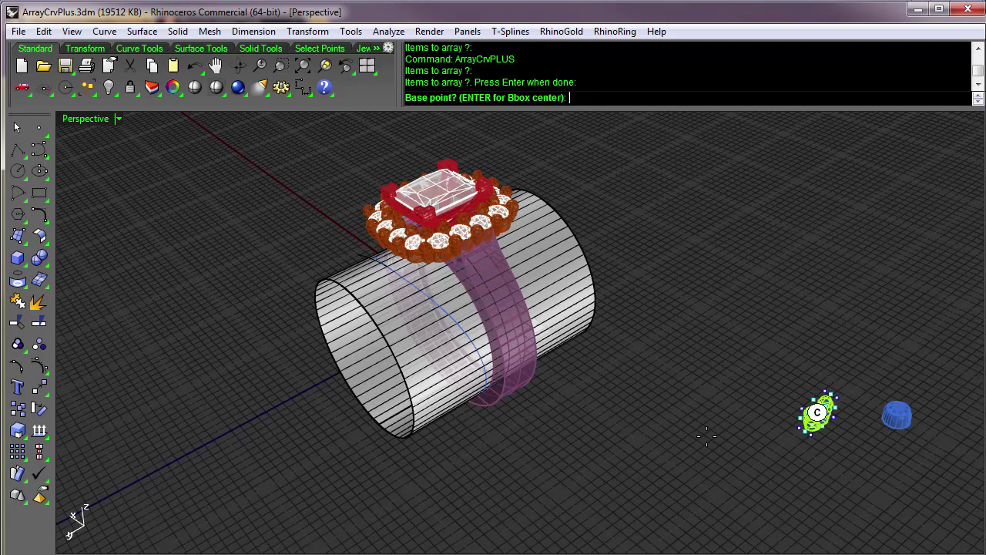
key("Return")
- Use the curve on the cylinder as the array path with 15 items, and the cylinder as the base surface
left_click(478, 349)
key("Return")
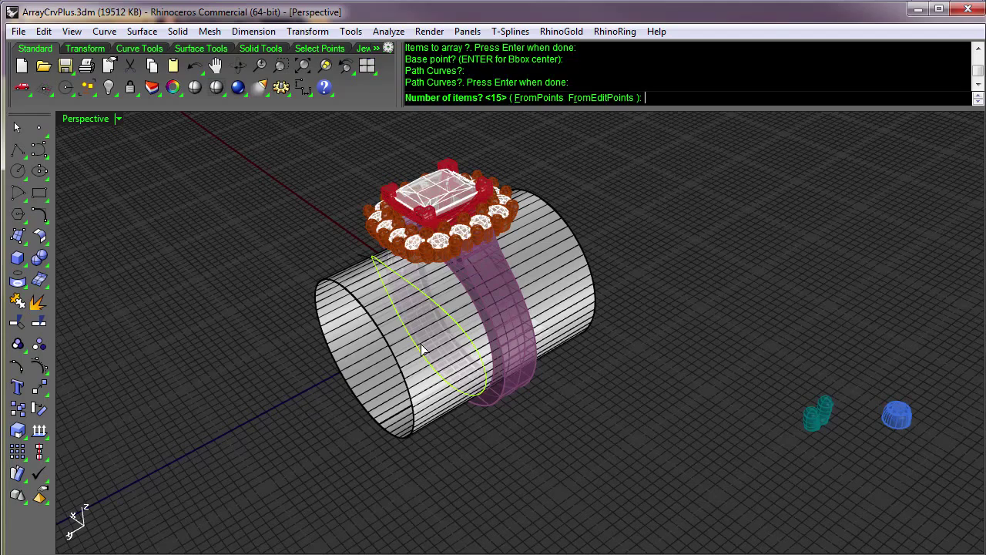
key("Return")
left_click(415, 349)
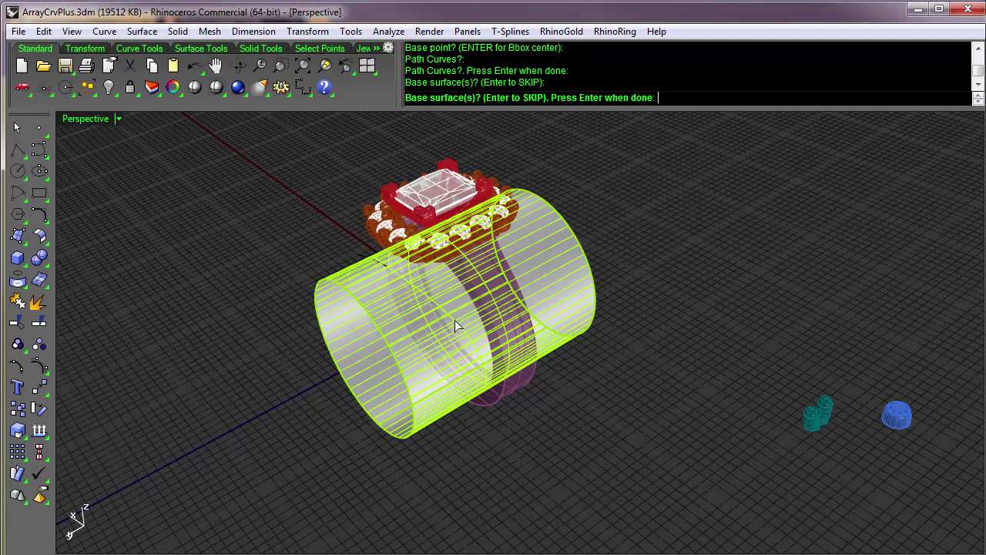
key("Return")
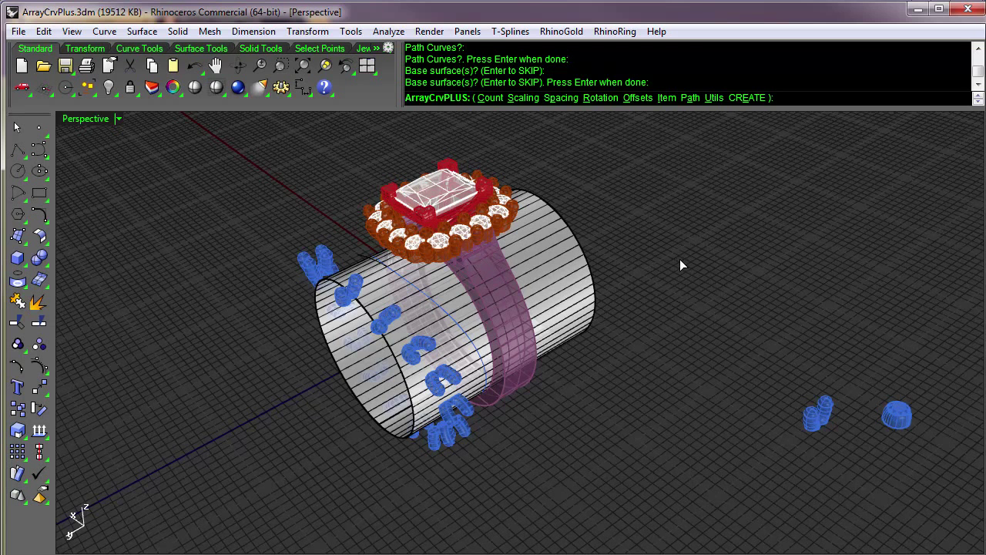
- Switch the array to multiple items and select both prongs as the objects for Item #1
left_click(690, 98)
left_click(665, 98)
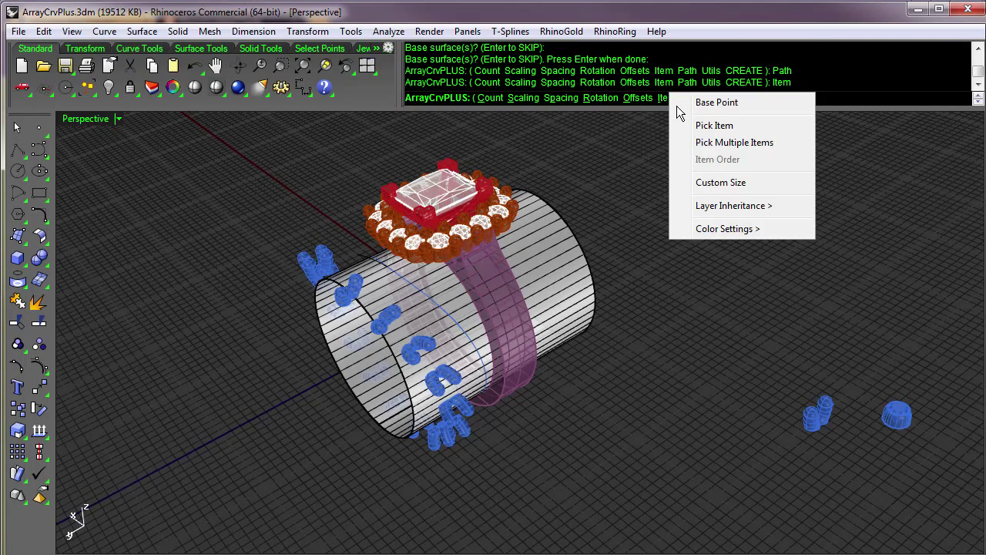
left_click(724, 144)
scroll(782, 301, "up", 5)
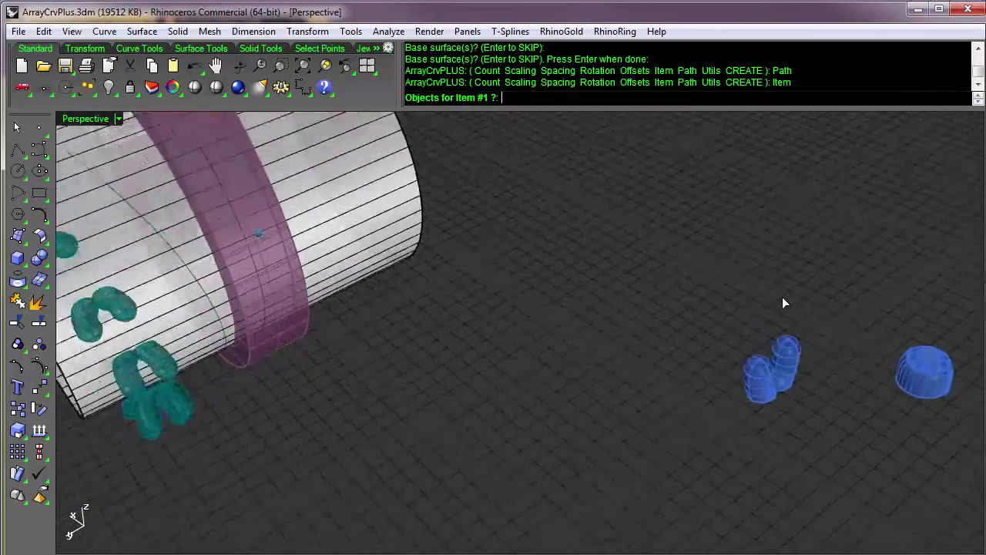
scroll(782, 301, "up", 6)
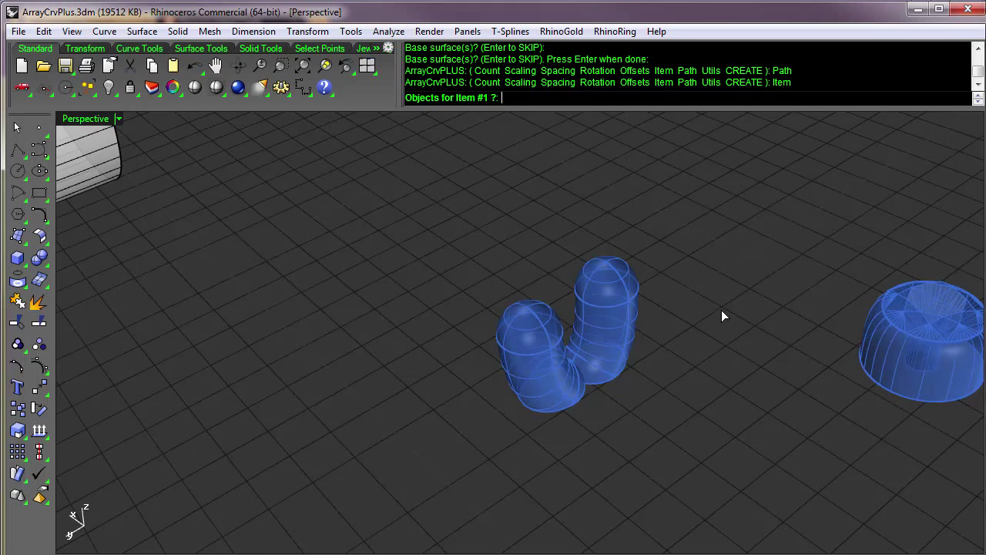
left_click(521, 341)
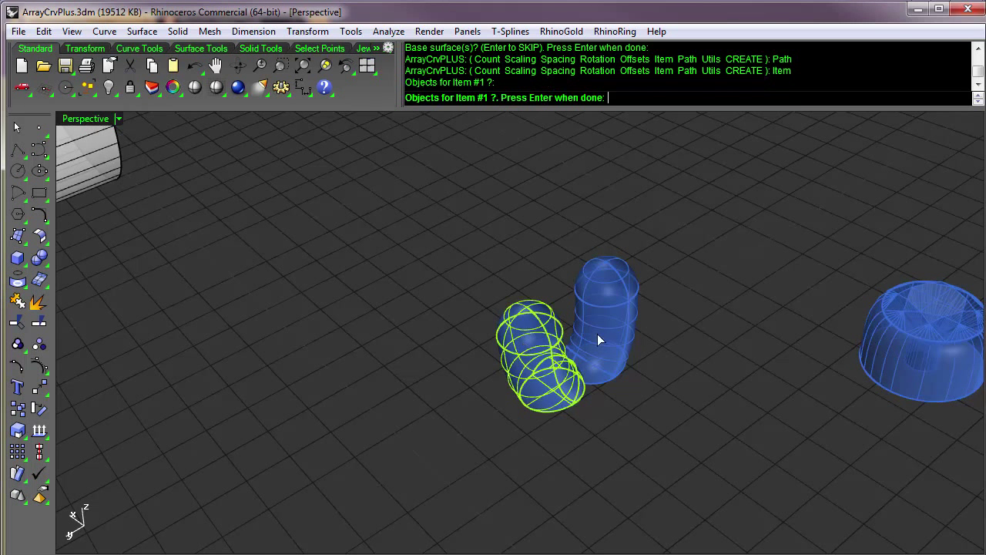
left_click(609, 293)
key("Return")
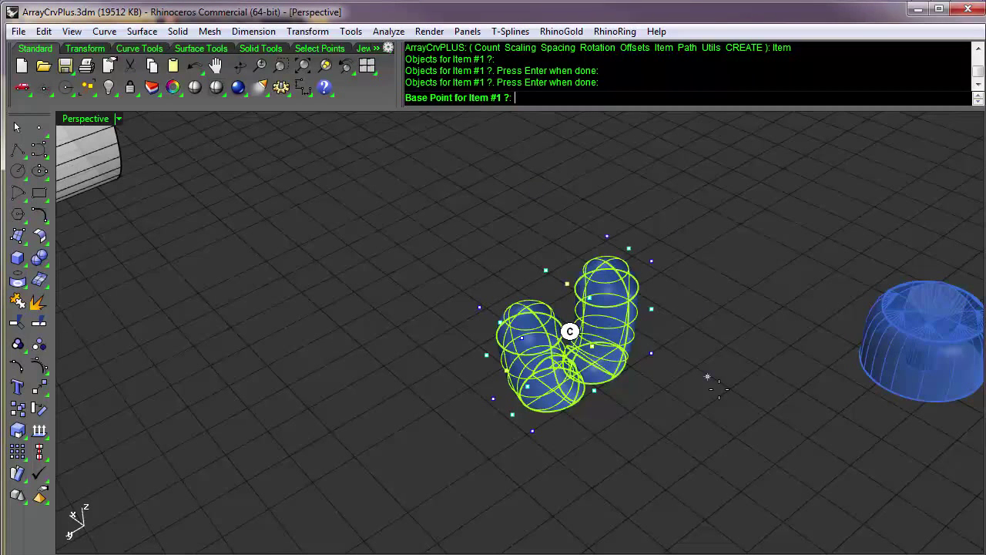
- Set the base point of Item #1 at the point between the two prong bases
scroll(715, 380, "up", 4)
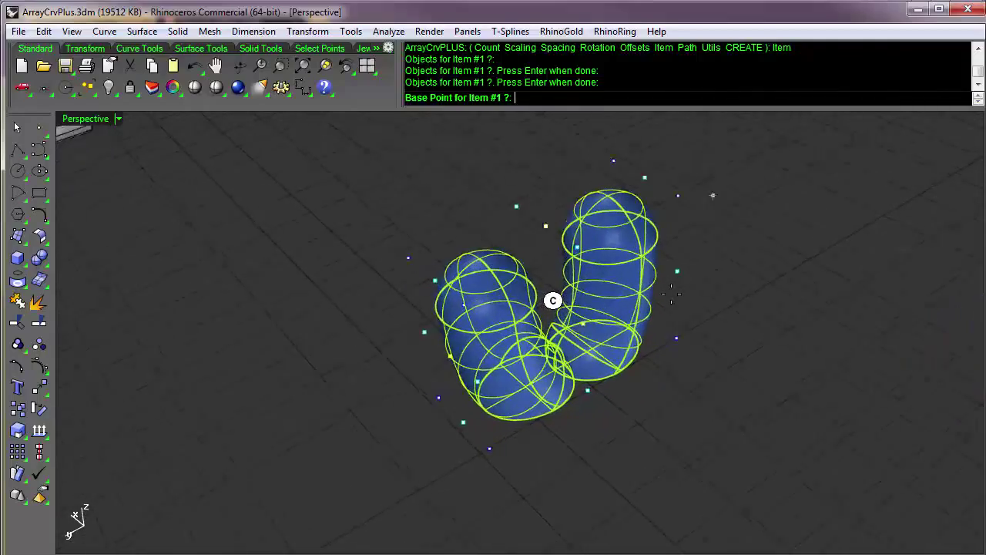
scroll(672, 293, "up", 5)
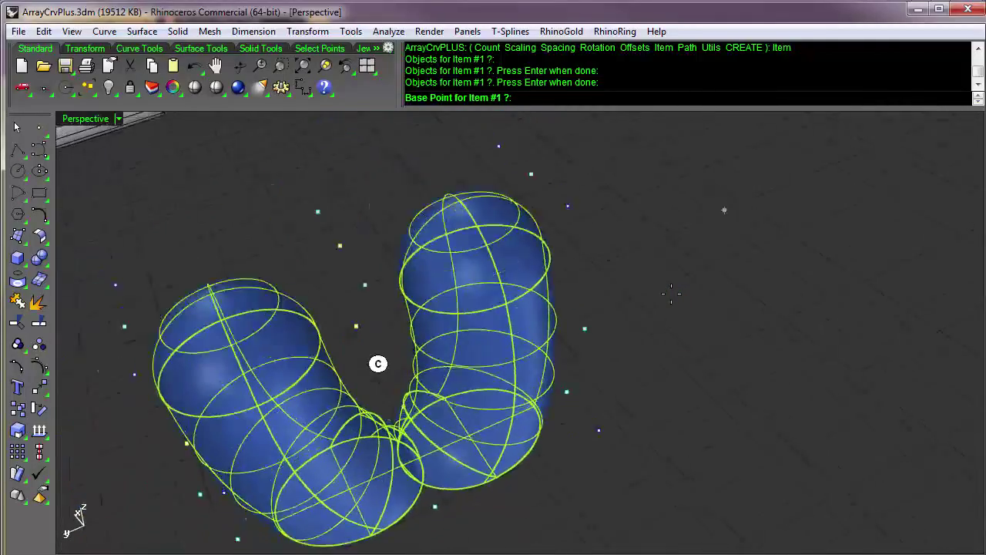
scroll(671, 293, "down", 5)
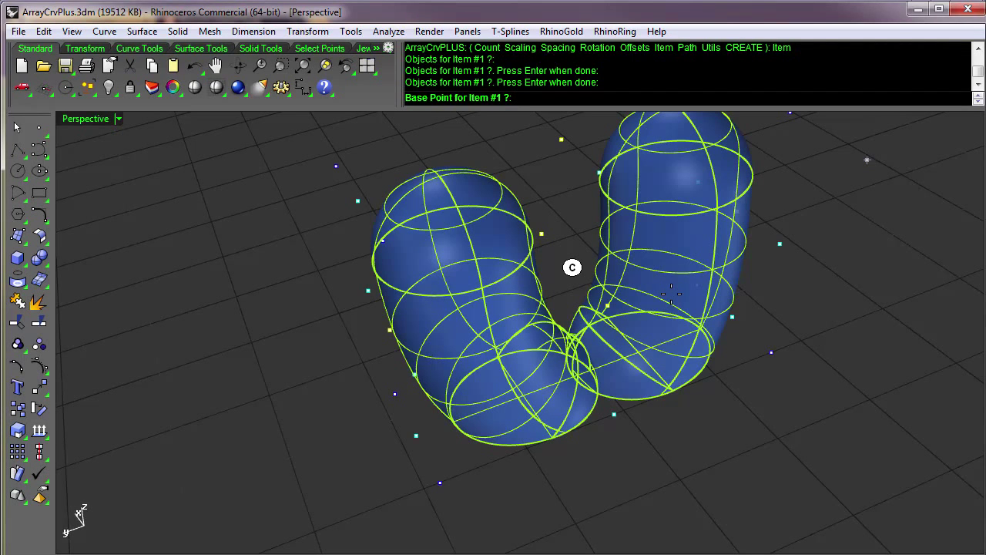
right_click_drag(671, 293, 682, 316)
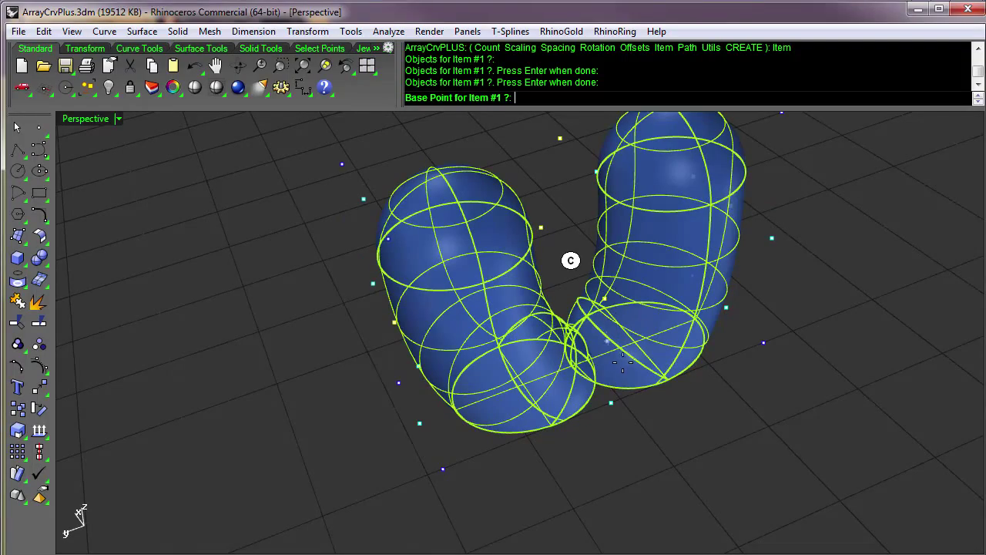
right_click_drag(615, 359, 625, 363)
scroll(624, 365, "up", 5)
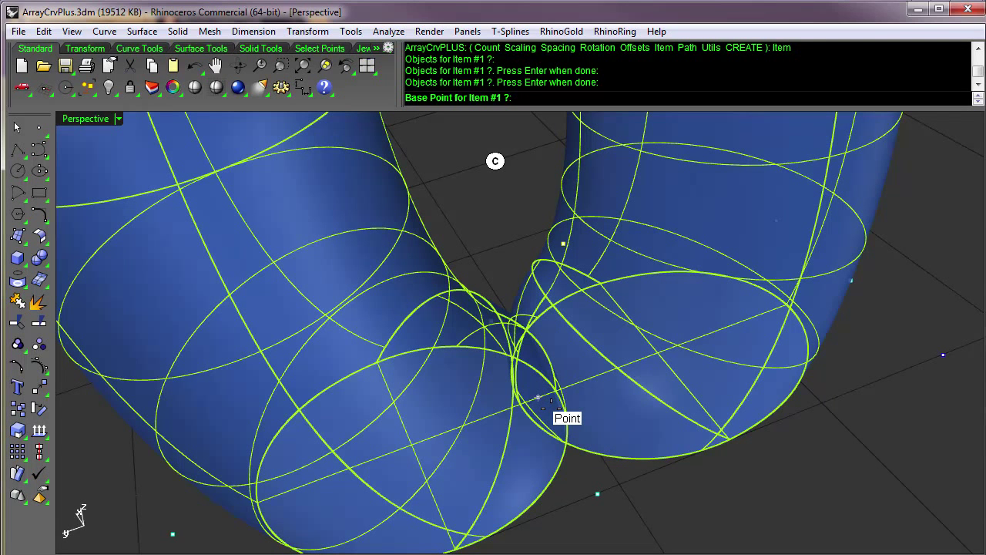
left_click(538, 398)
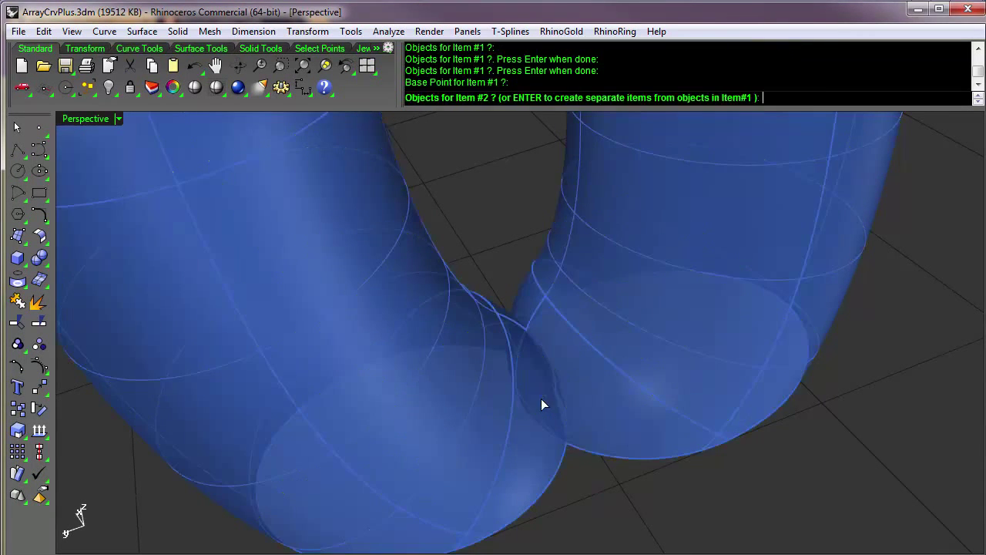
- Select the round cutter and the gem inside it as the objects for Item #2
scroll(691, 434, "down", 8)
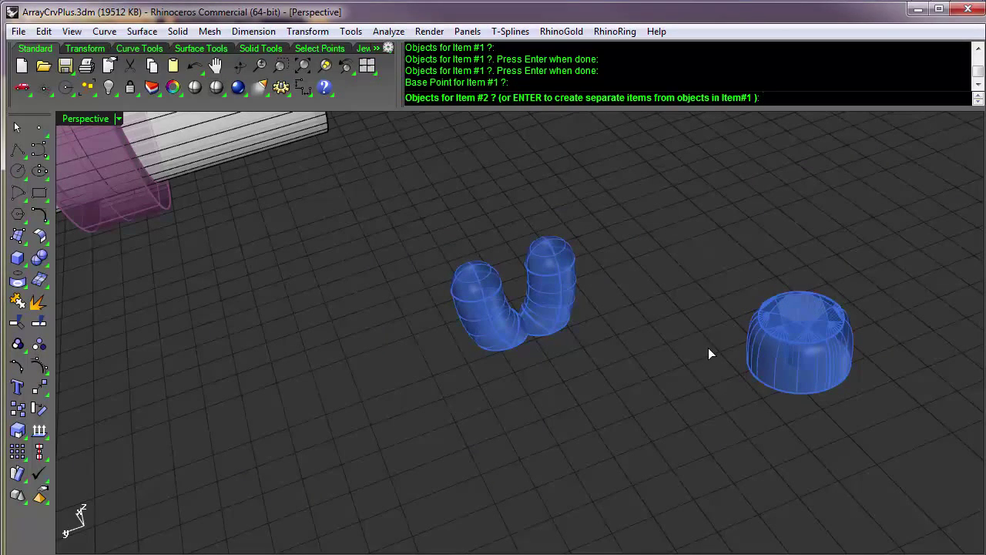
scroll(862, 326, "up", 2)
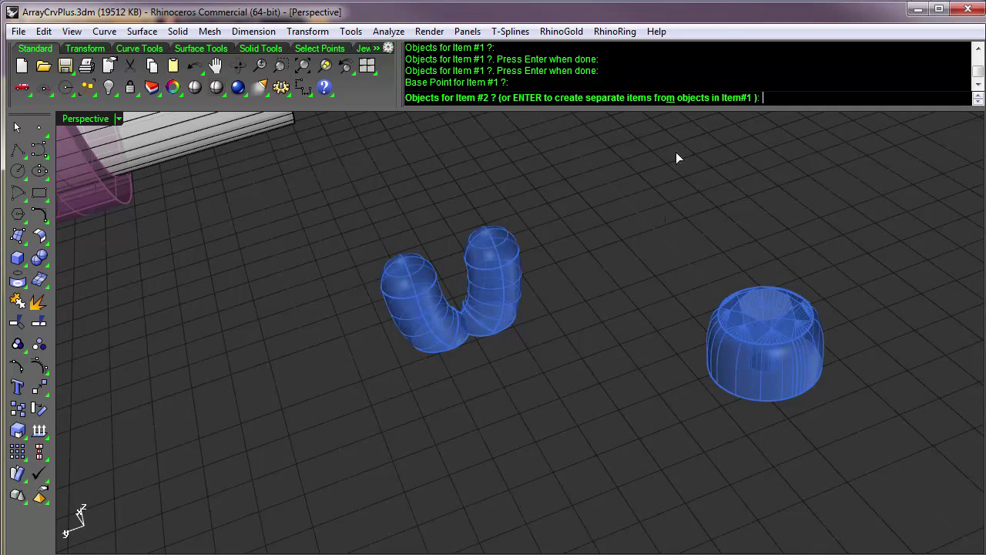
right_click_drag(786, 330, 760, 315)
left_click(783, 353)
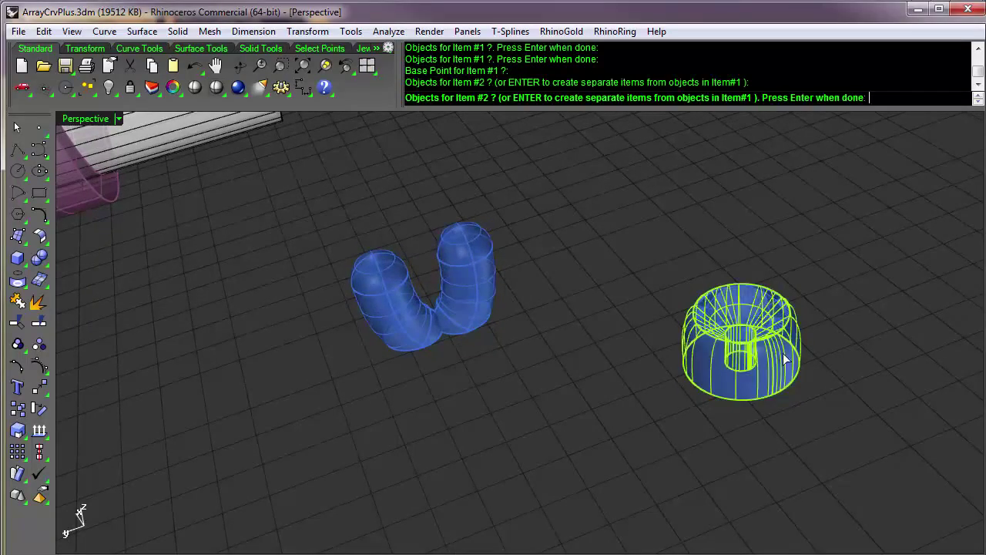
left_click(759, 321)
scroll(825, 329, "up", 4)
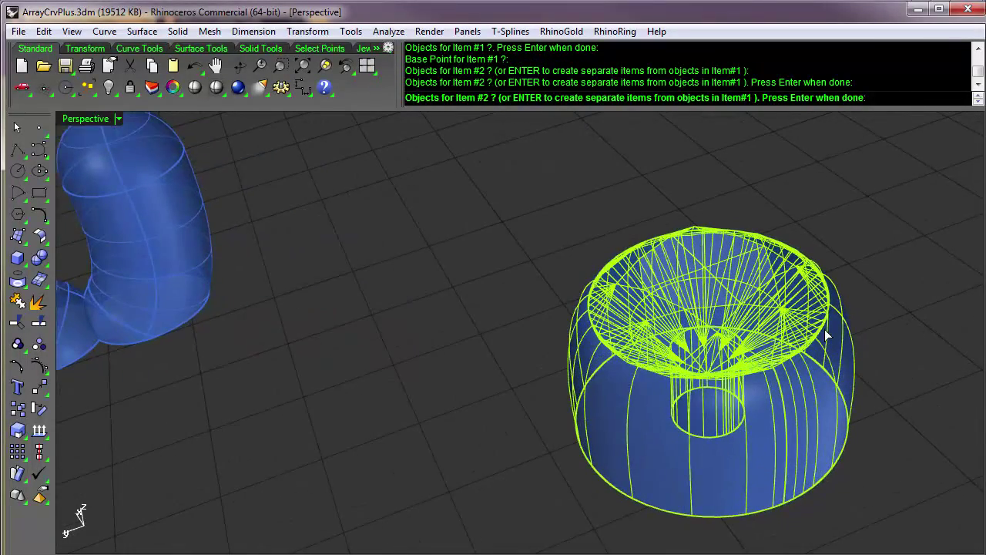
right_click(888, 329)
- Set the base point of Item #2 at the center of the small lower circle and finish picking items
right_click_drag(888, 329, 848, 252, "shift")
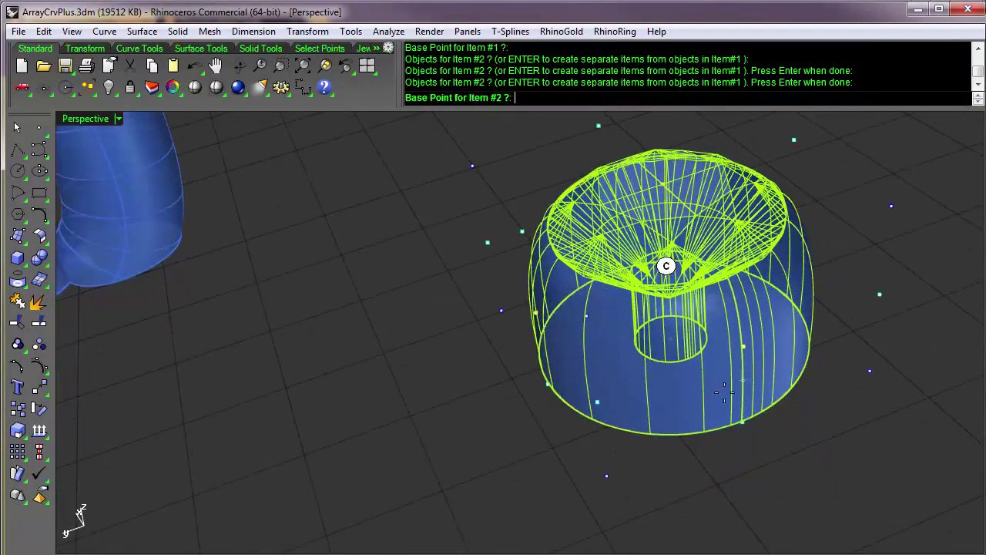
left_click(671, 339)
scroll(530, 338, "down", 5)
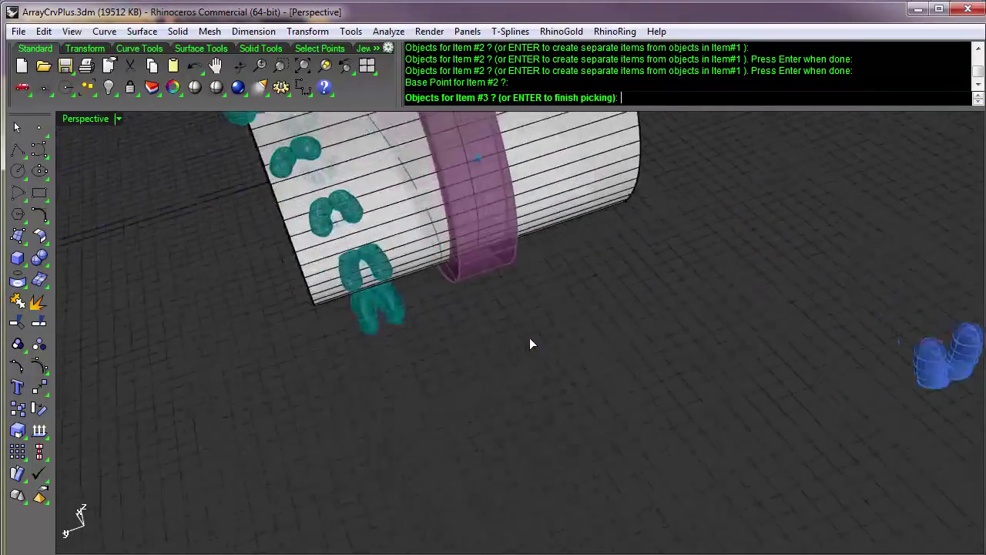
right_click_drag(529, 338, 651, 457, "shift")
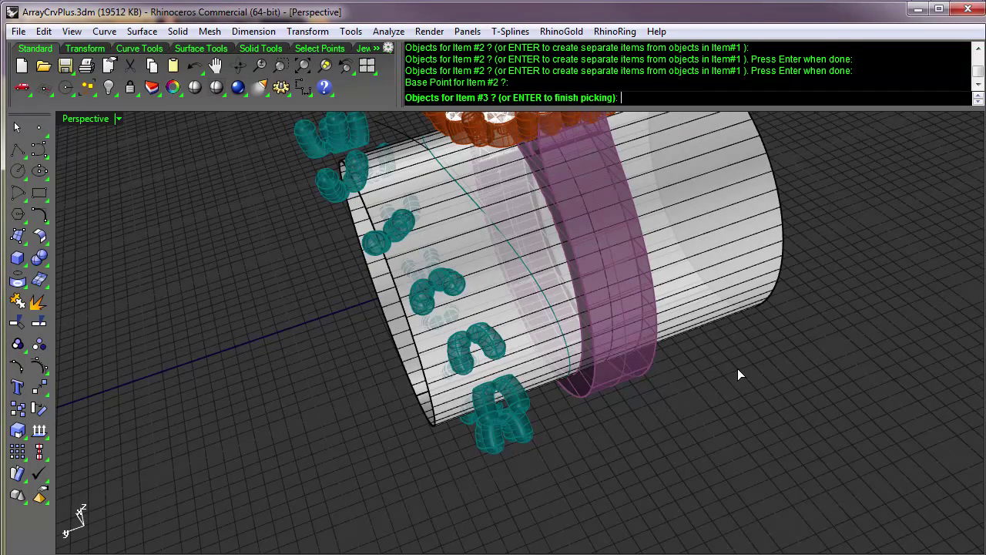
key("Return")
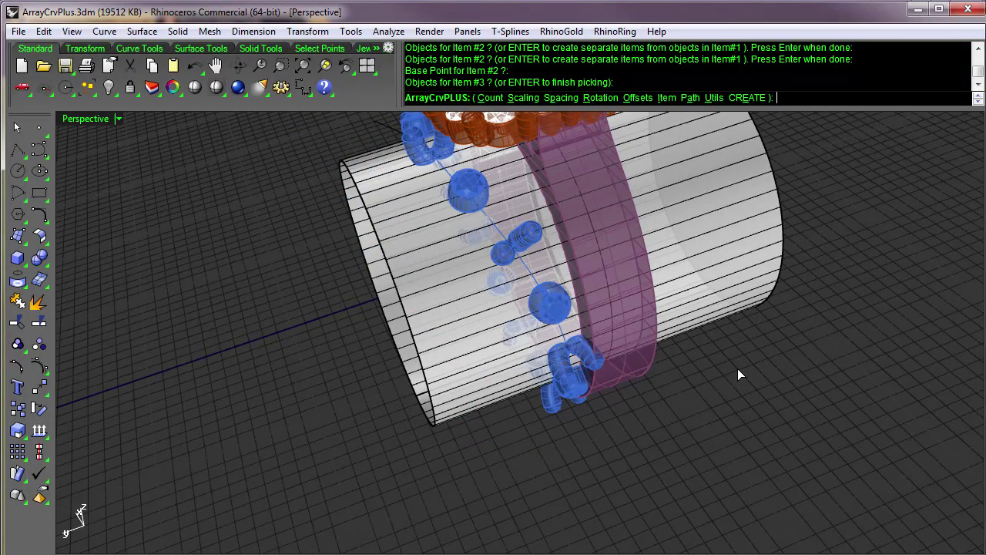
- Start adjusting the array path's ends and move the start node along the curve to the cylinder's upper front, below the halo
scroll(737, 374, "up", 5)
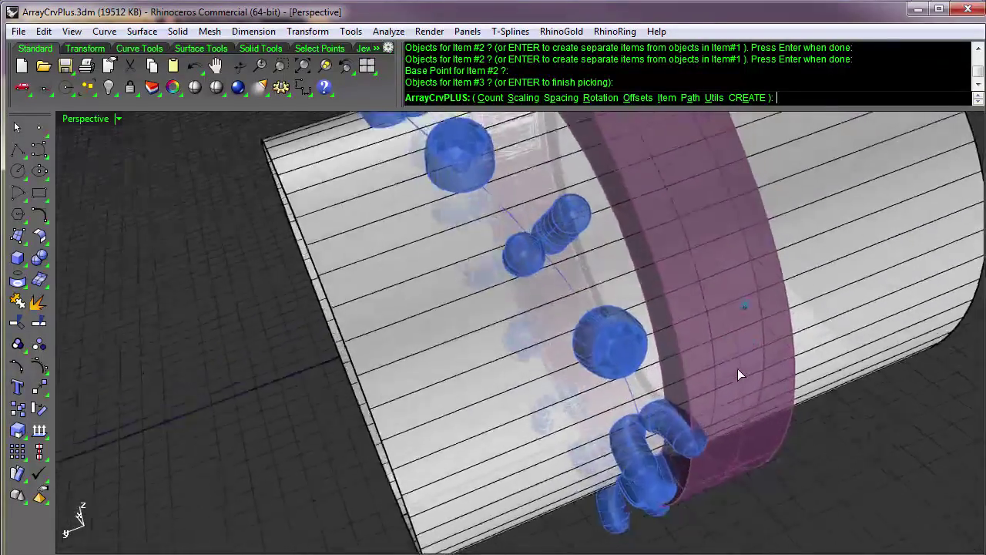
right_click_drag(738, 368, 501, 365)
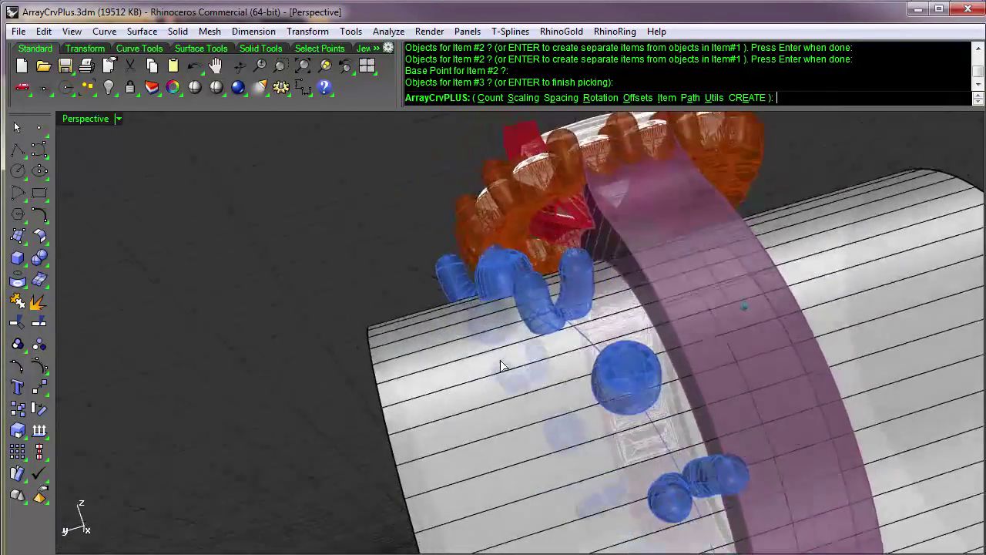
scroll(501, 362, "up", 5)
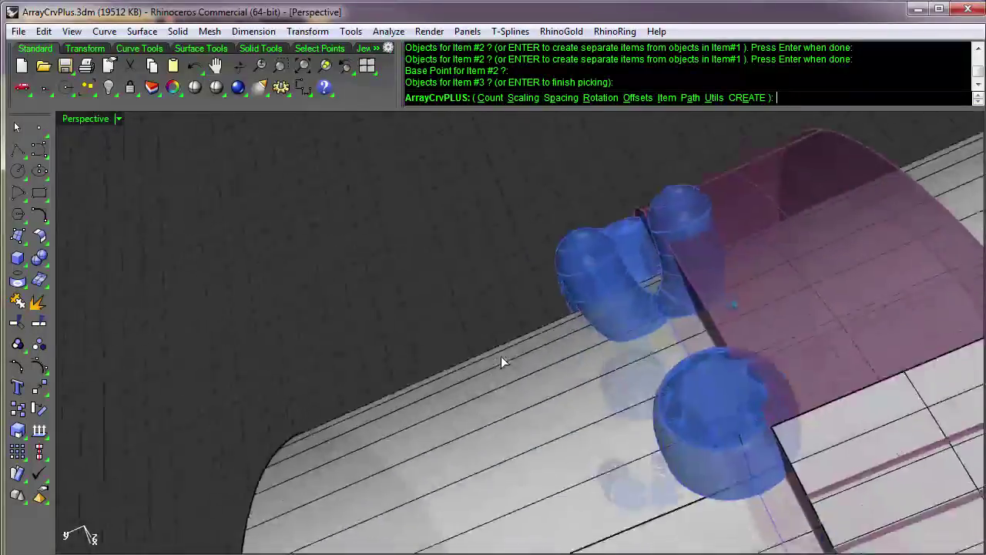
scroll(501, 356, "down", 6)
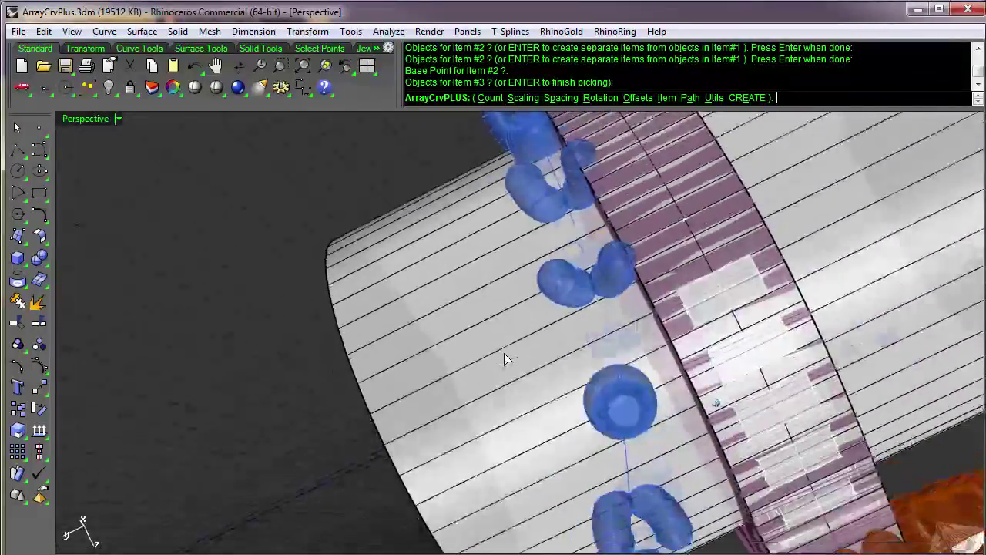
right_click_drag(504, 353, 508, 346)
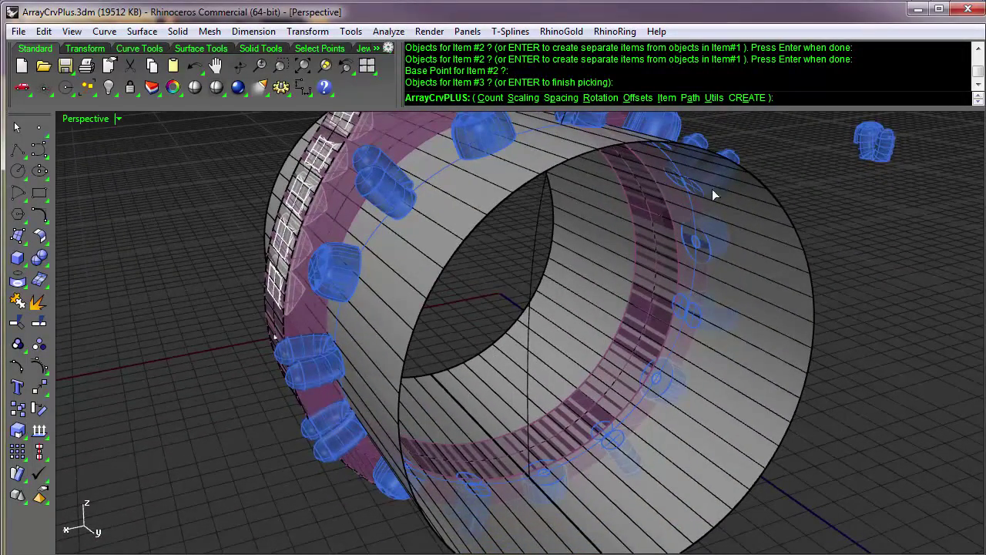
left_click(703, 108)
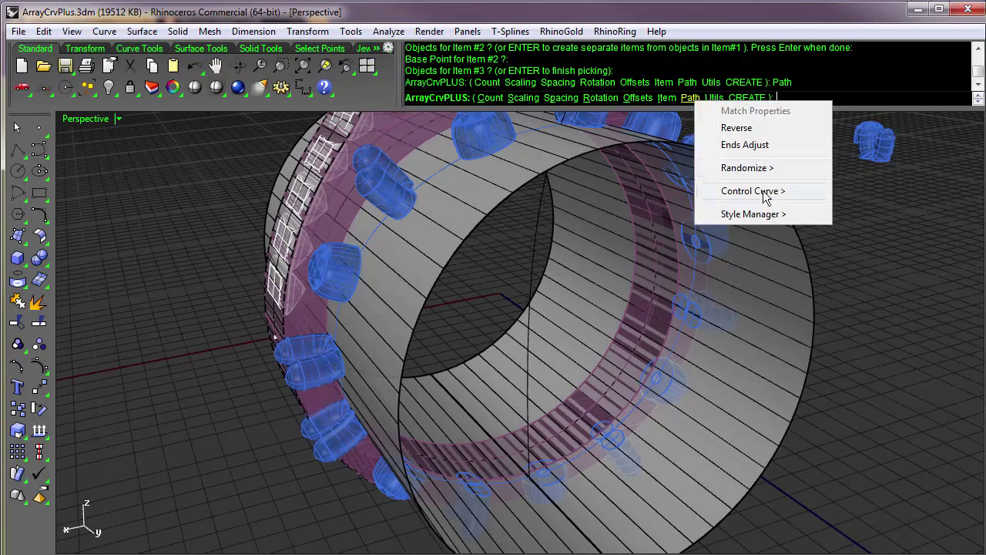
left_click(760, 148)
right_click_drag(760, 147, 702, 239)
left_click(352, 404)
left_click(361, 413)
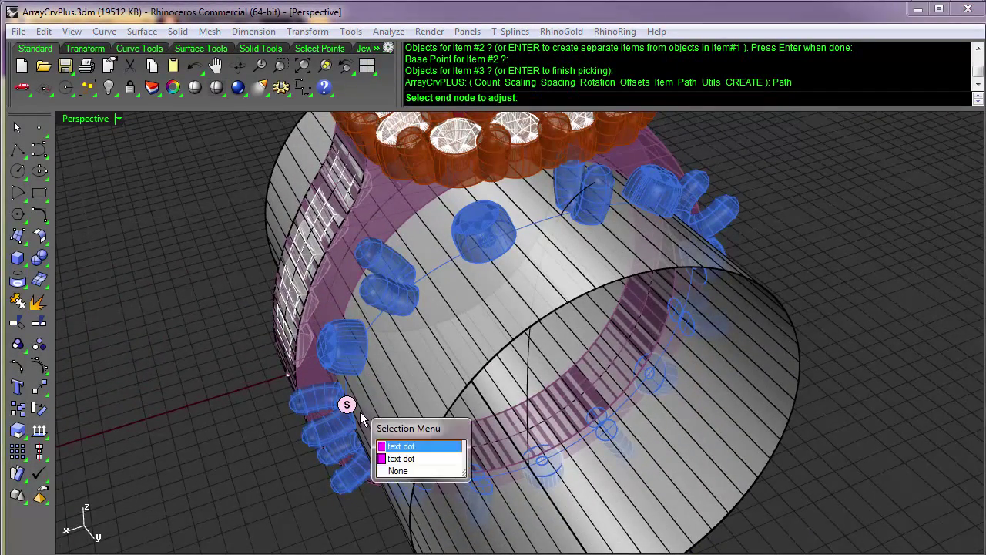
key("Return")
left_click(436, 270)
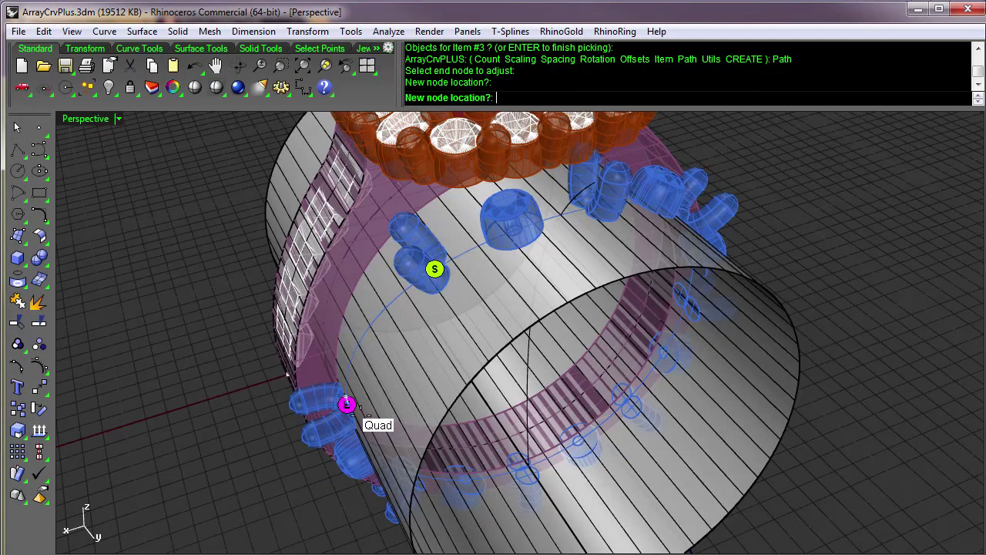
key("Return")
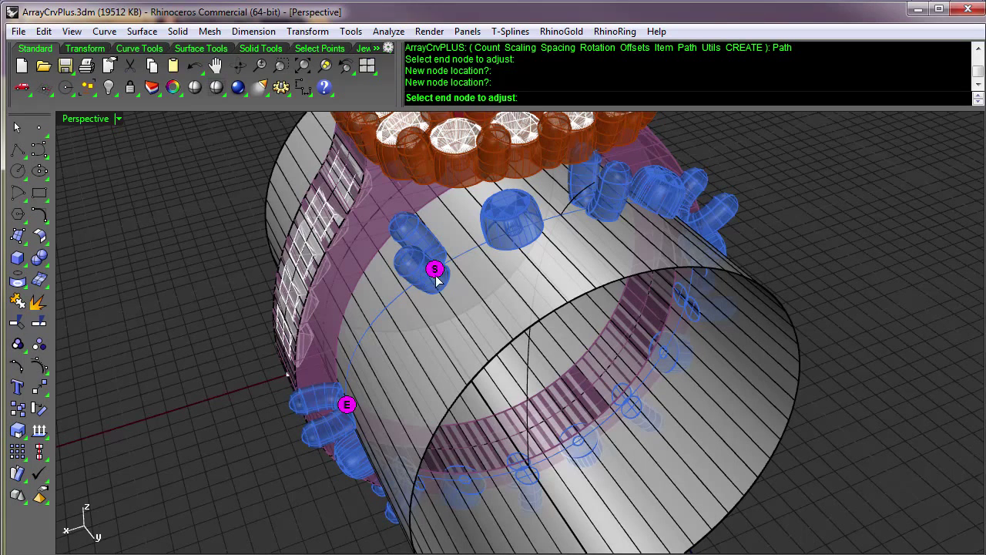
- Move the path's end node along the curve to the side of the cylinder, midway down the ring
left_click(347, 406)
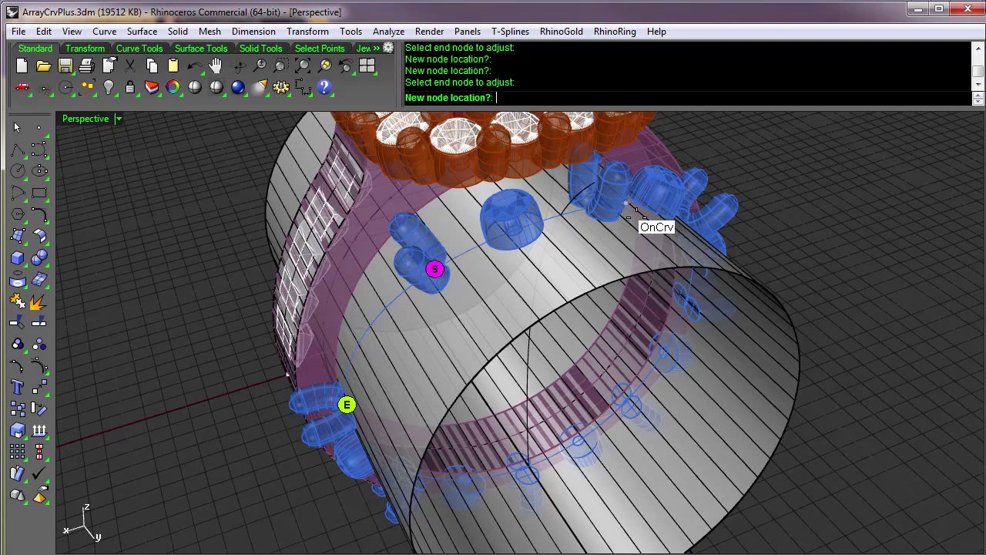
scroll(609, 223, "up", 3)
scroll(599, 231, "up", 5)
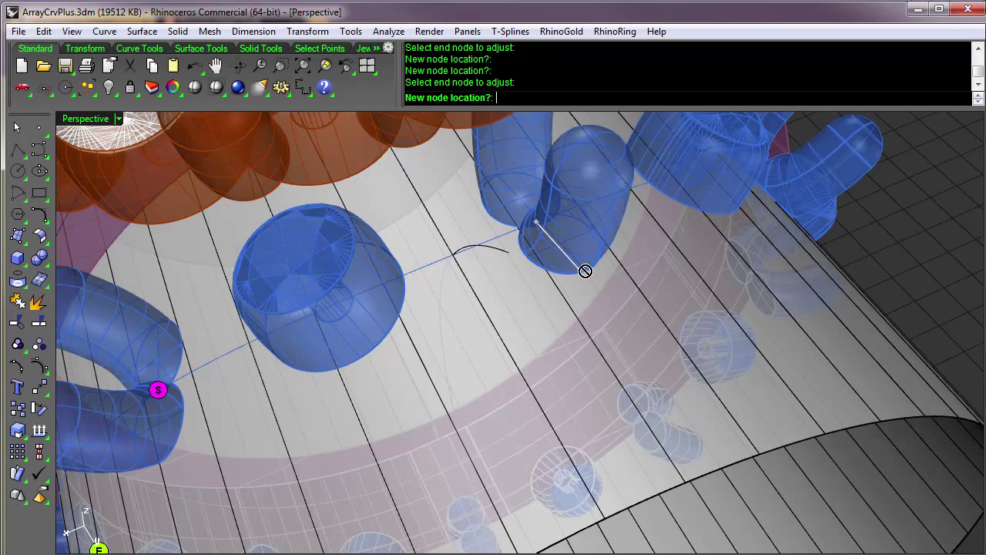
left_click(505, 234)
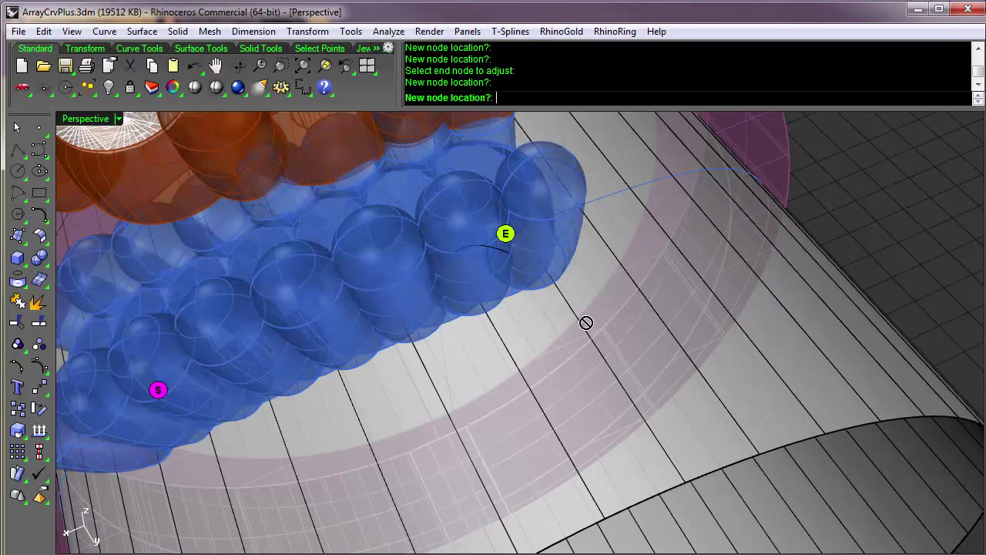
right_click_drag(587, 322, 607, 302)
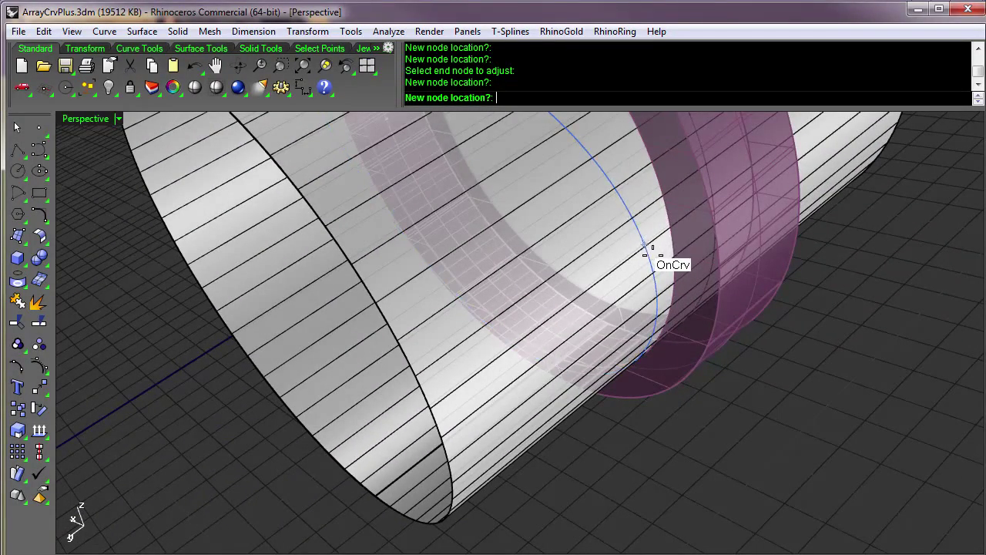
left_click(639, 229)
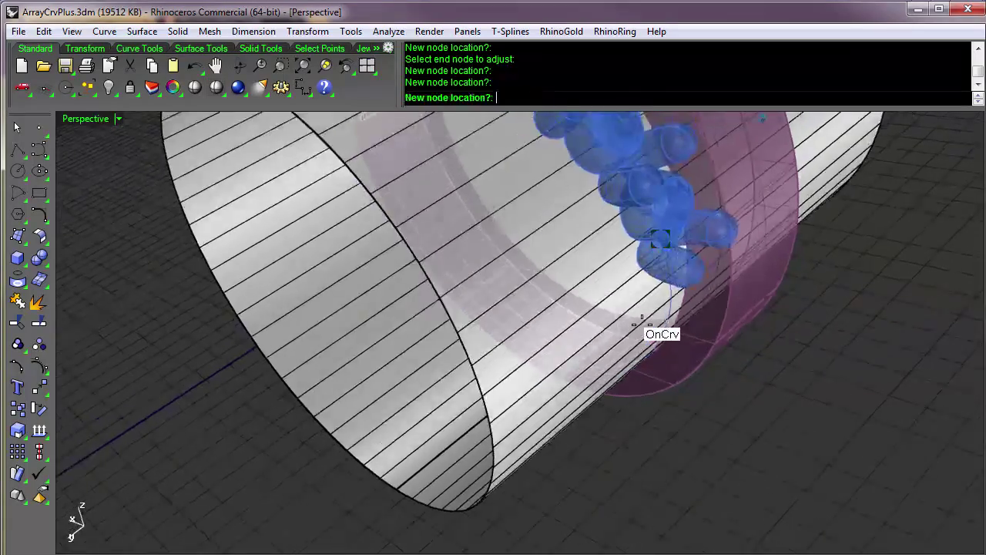
right_click_drag(642, 324, 710, 293)
right_click(712, 296)
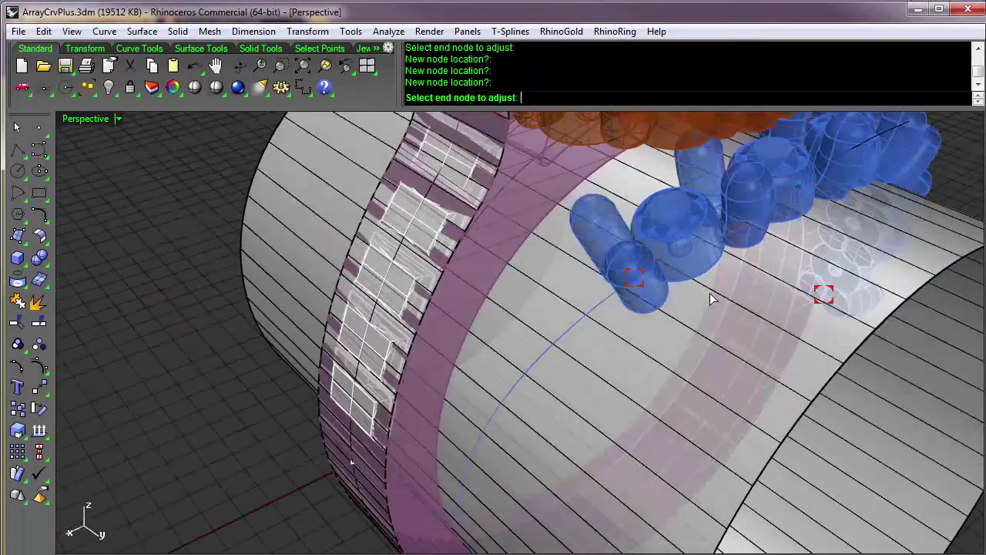
- Move the path's start node down the curve to the opposite side of the ring and finish adjusting the ends
left_click(634, 276)
right_click_drag(634, 279, 617, 289)
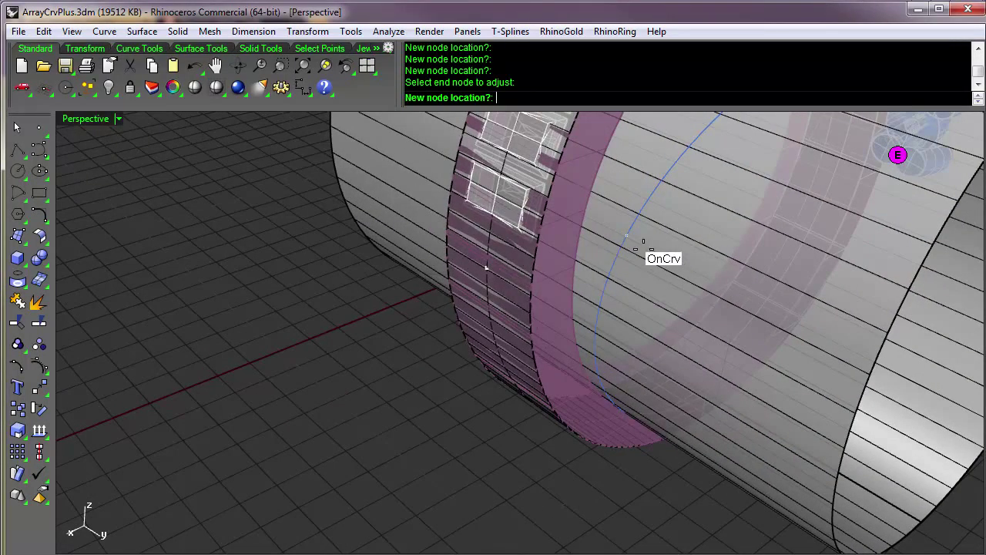
left_click(603, 294)
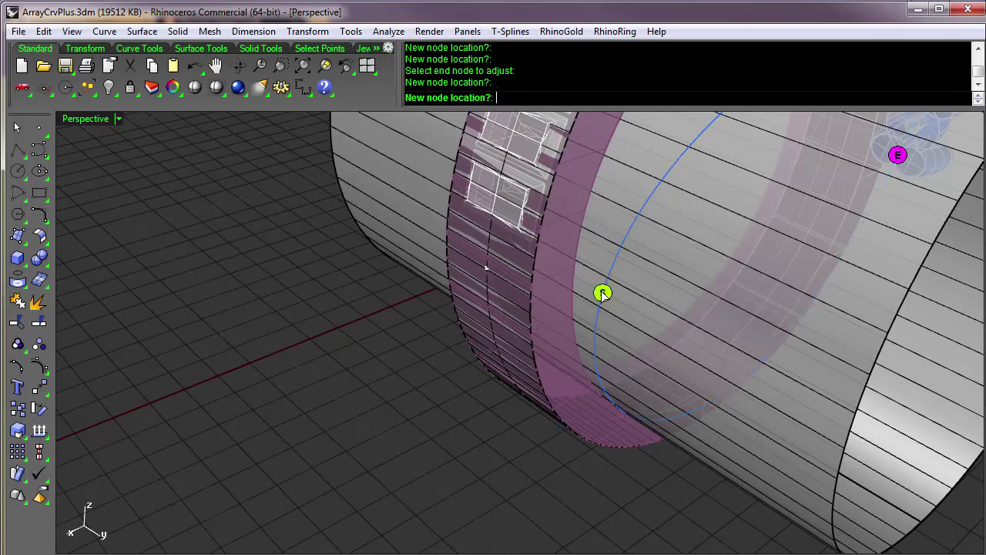
right_click_drag(681, 311, 708, 284)
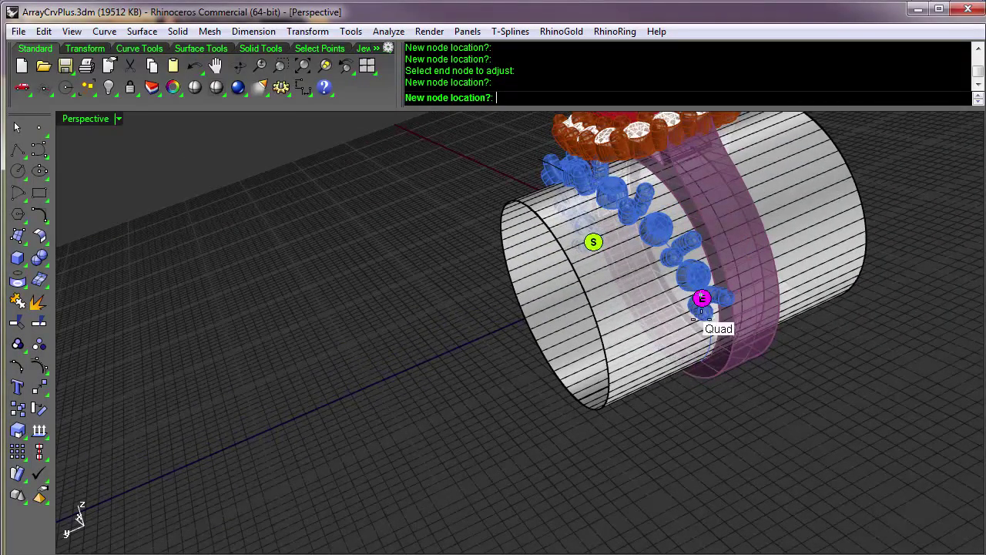
right_click_drag(711, 362, 715, 362)
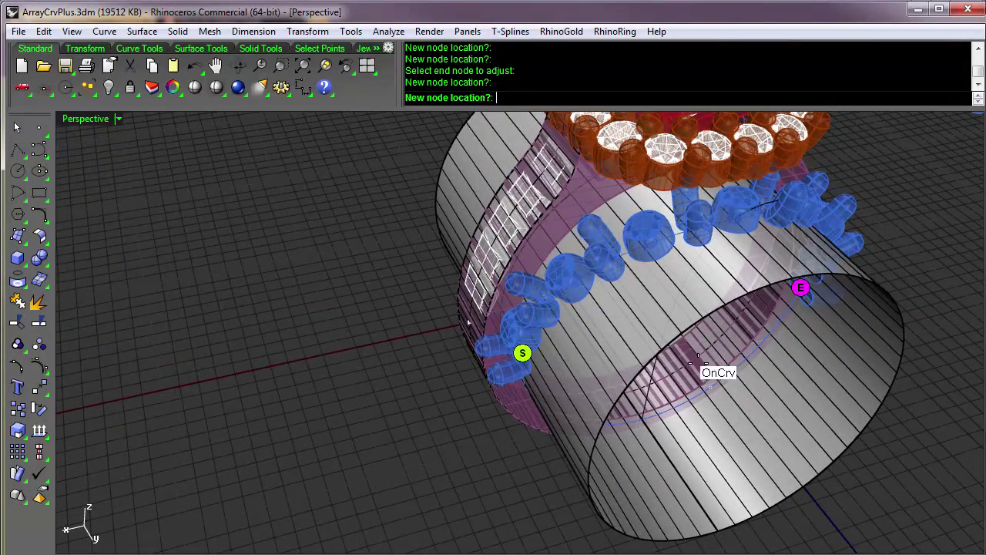
key("Return")
key("Return")
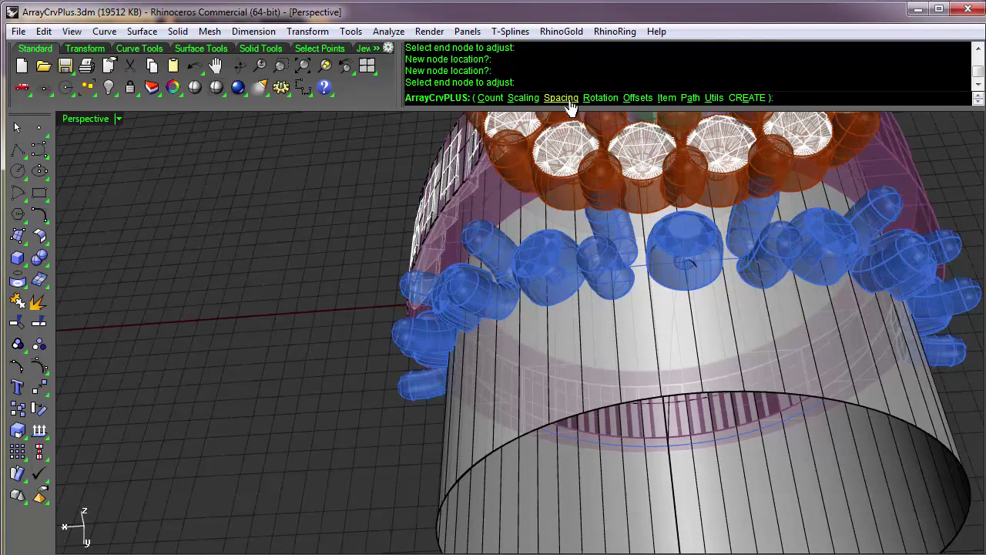
- Set the array spacing to a distance of 1 between items
left_click(564, 99)
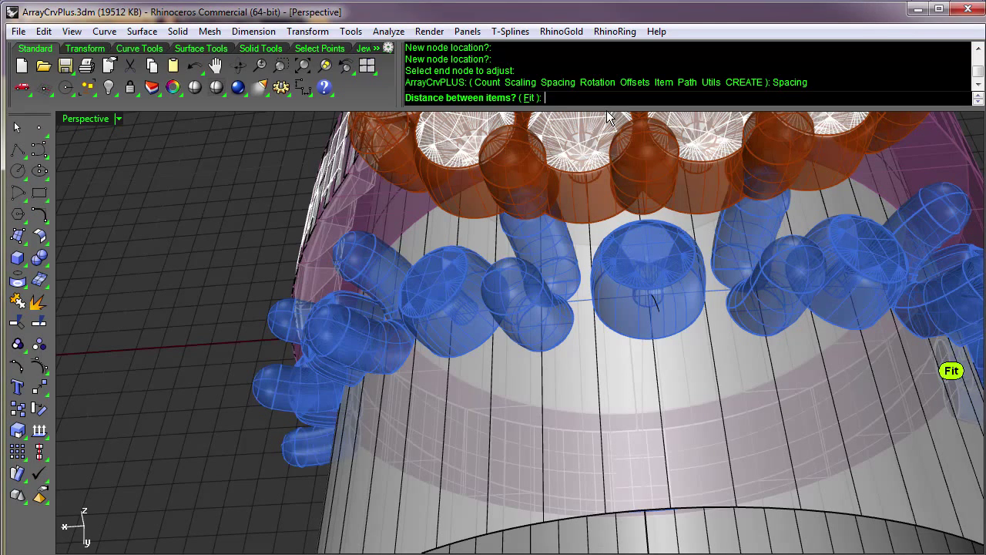
type("1")
key("Return")
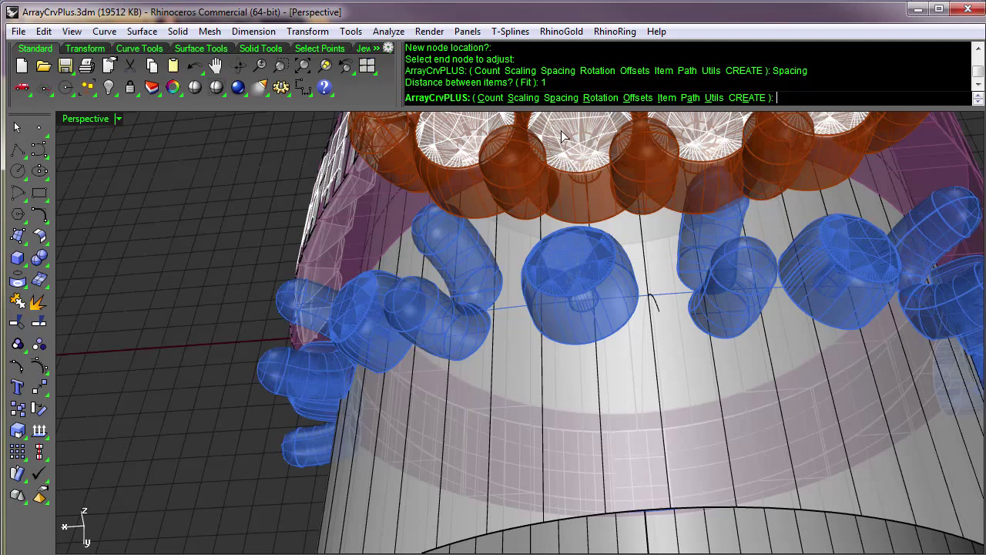
- Switch to the Front view, try a spacing of -1 between items, and set the spacing to Fit instead
middle_click(667, 321)
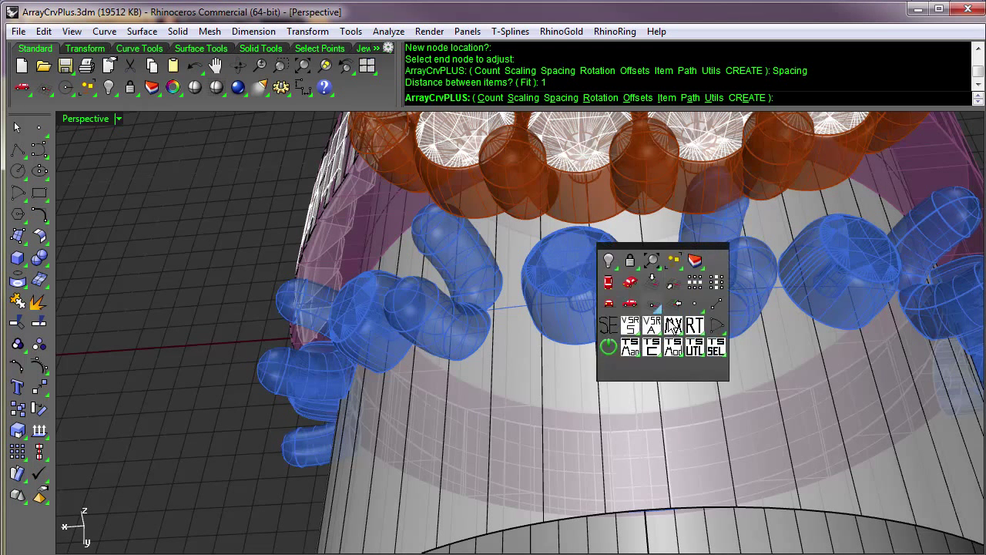
left_click(610, 305)
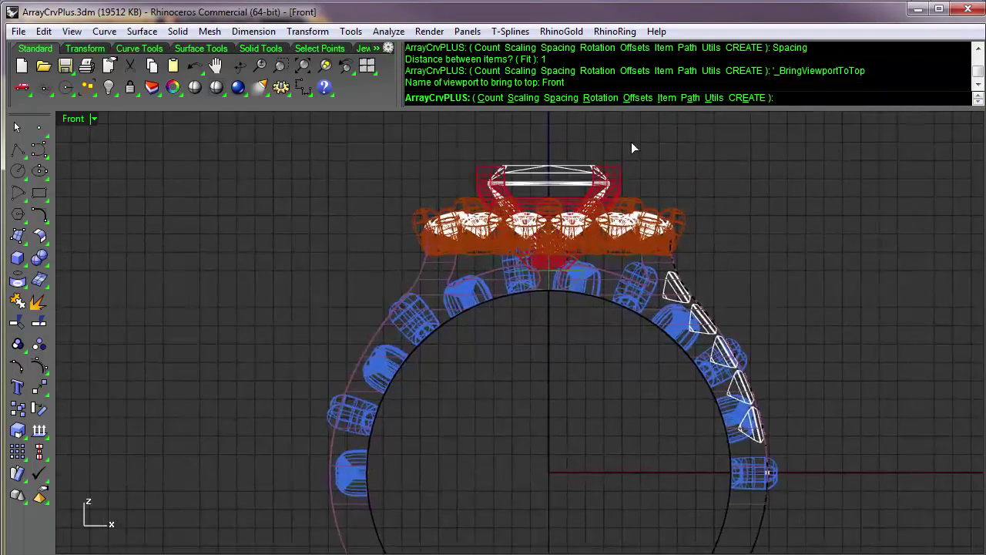
left_click(561, 97)
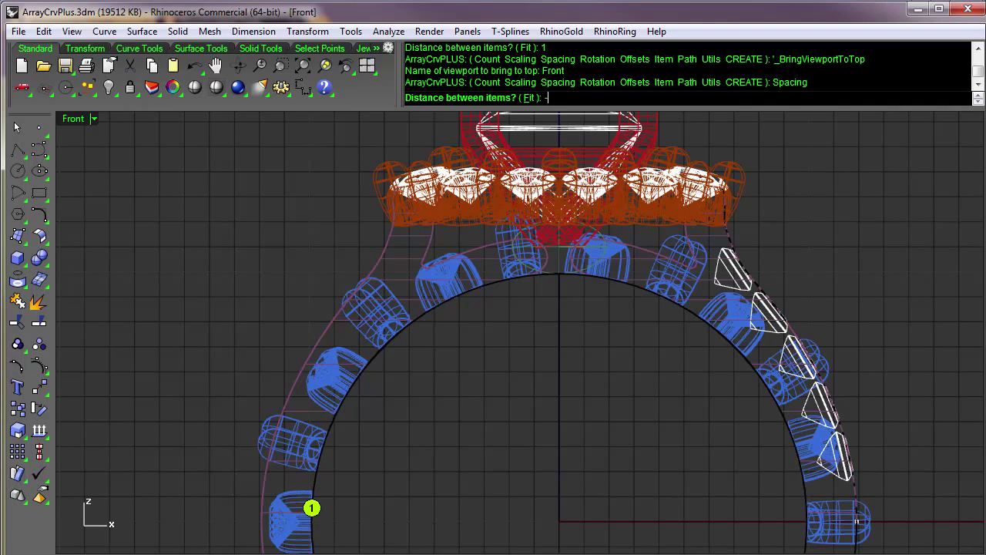
type("-1")
key("Return")
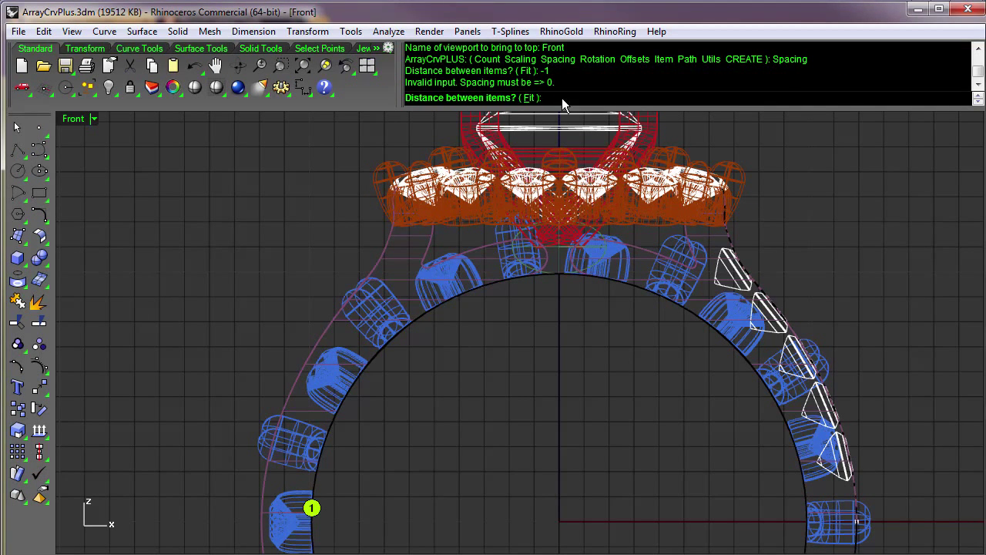
left_click(539, 99)
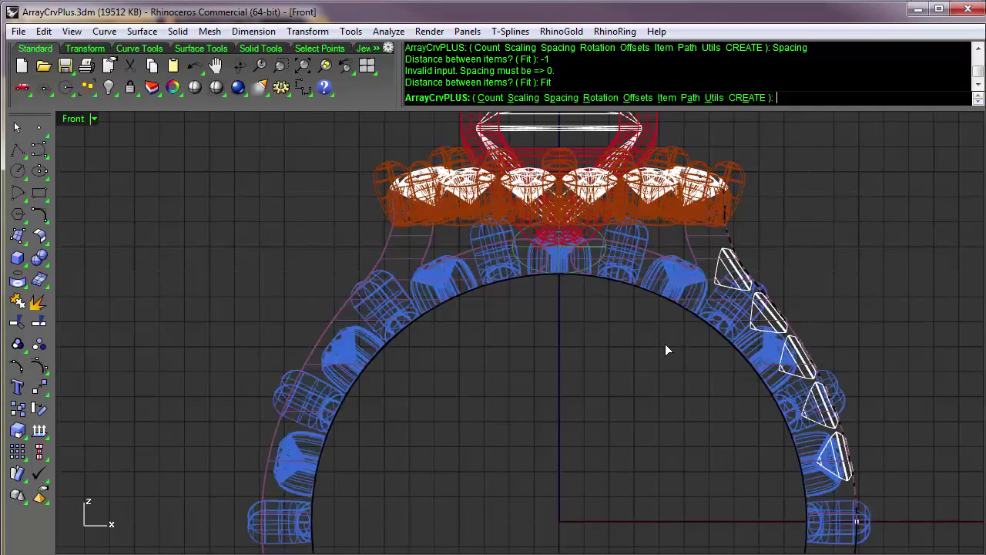
- Set the number of items in the array to 30 and examine the gaps between the gems and prongs
scroll(664, 344, "up", 5)
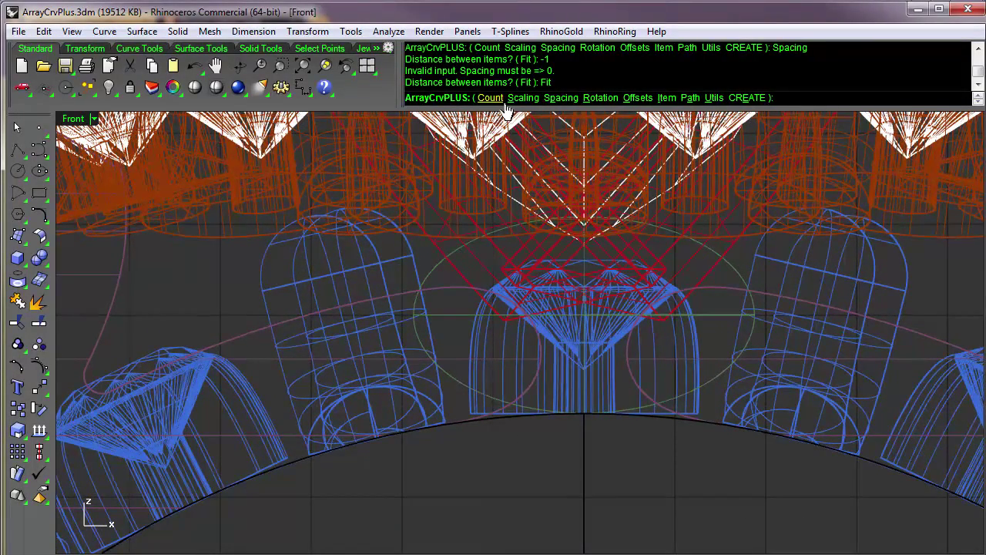
scroll(507, 106, "up", 1)
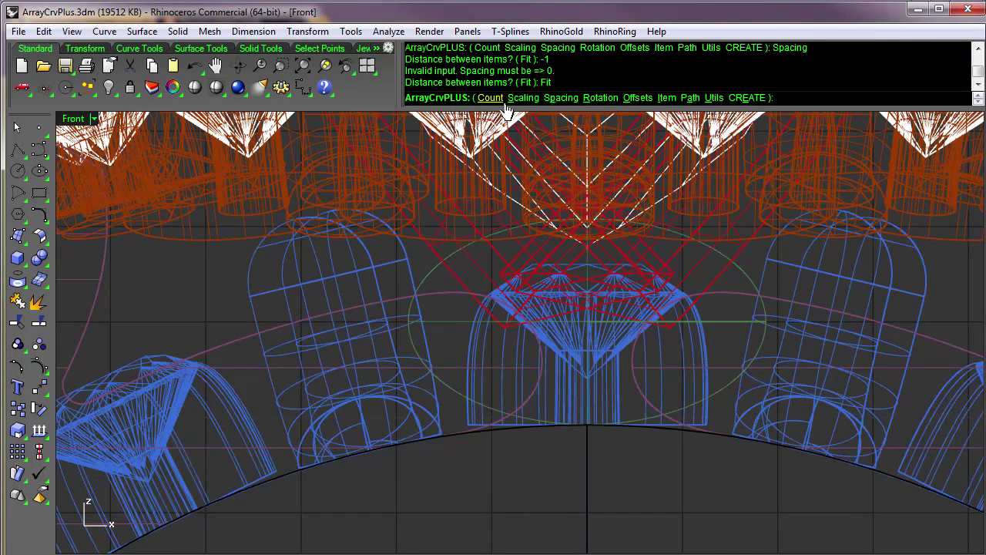
left_click(502, 102)
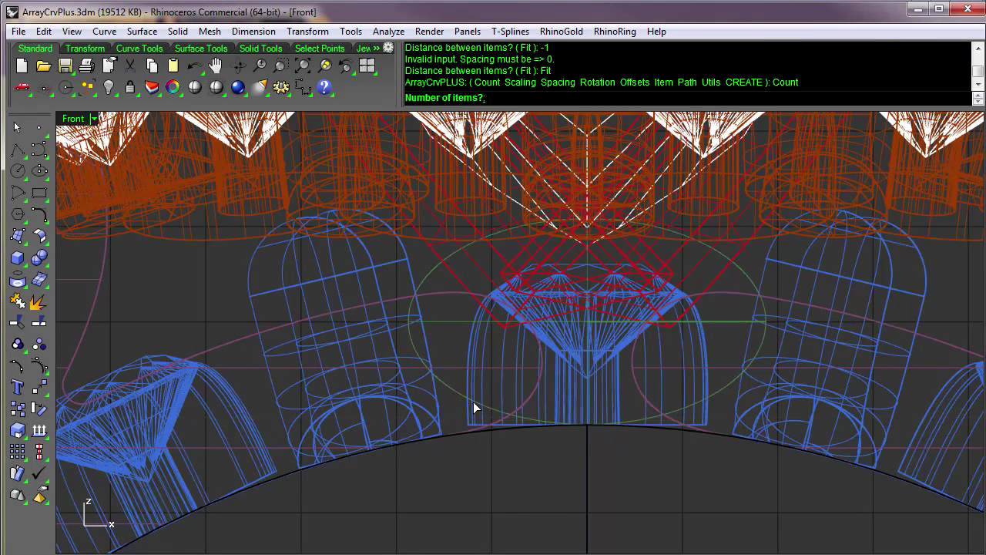
type("30")
key("Return")
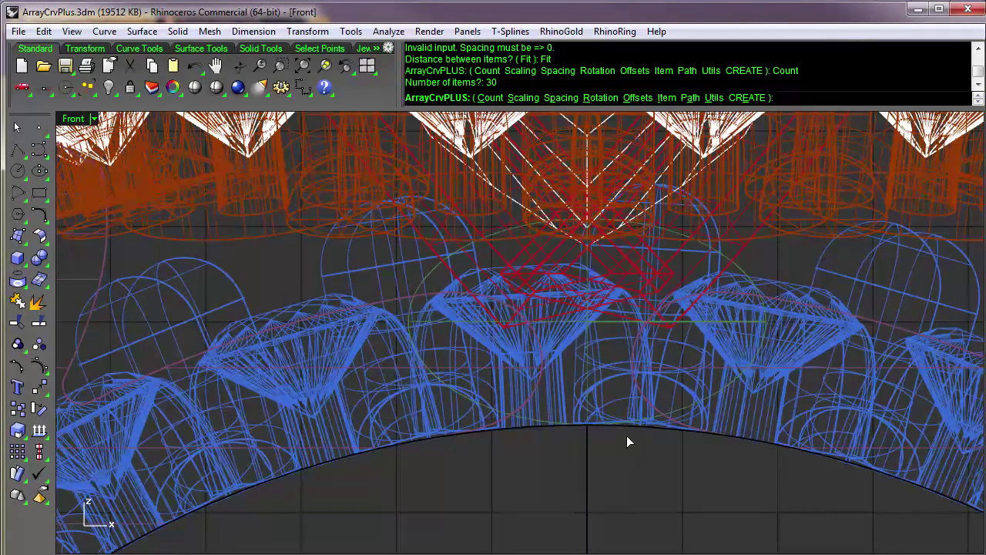
scroll(627, 437, "down", 1)
scroll(630, 330, "down", 1)
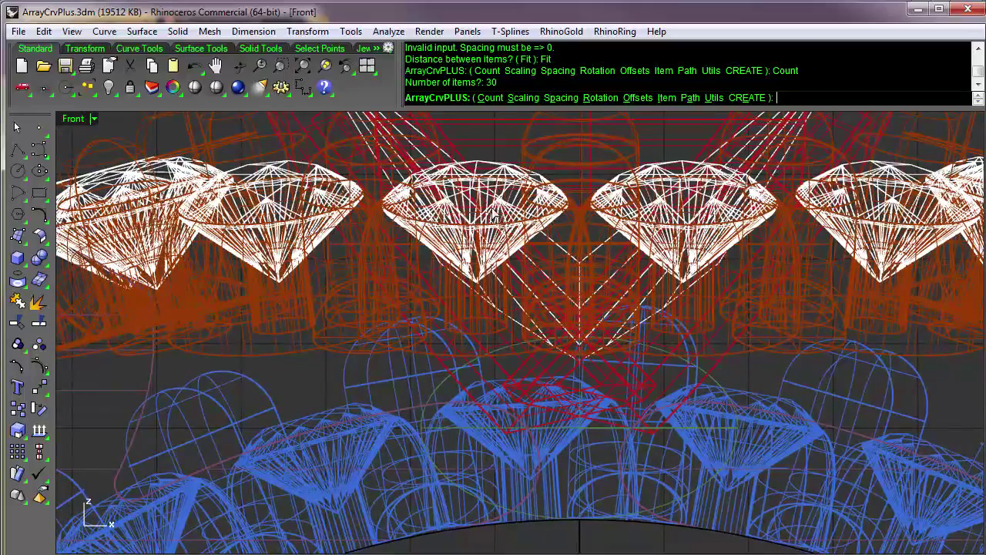
scroll(655, 219, "down", 1)
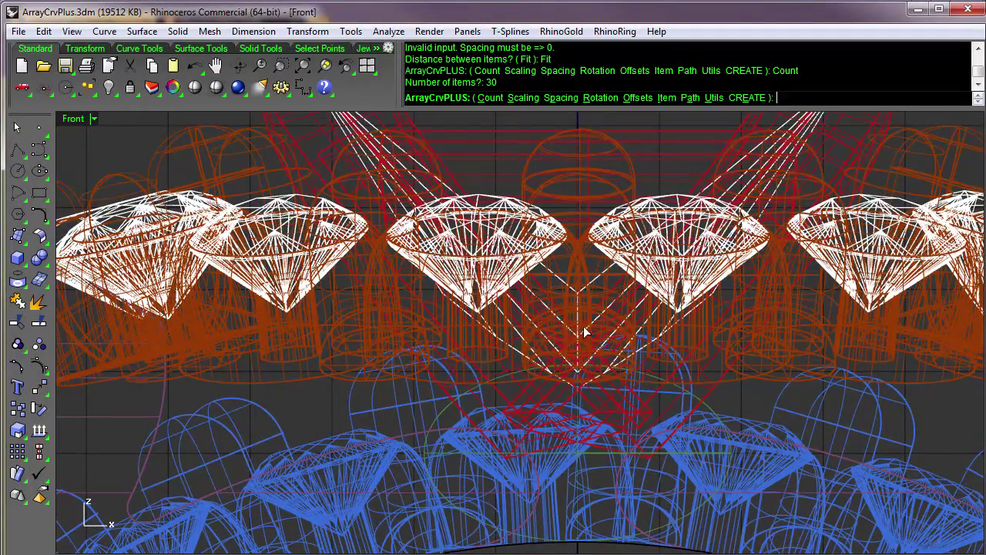
scroll(581, 136, "up", 2)
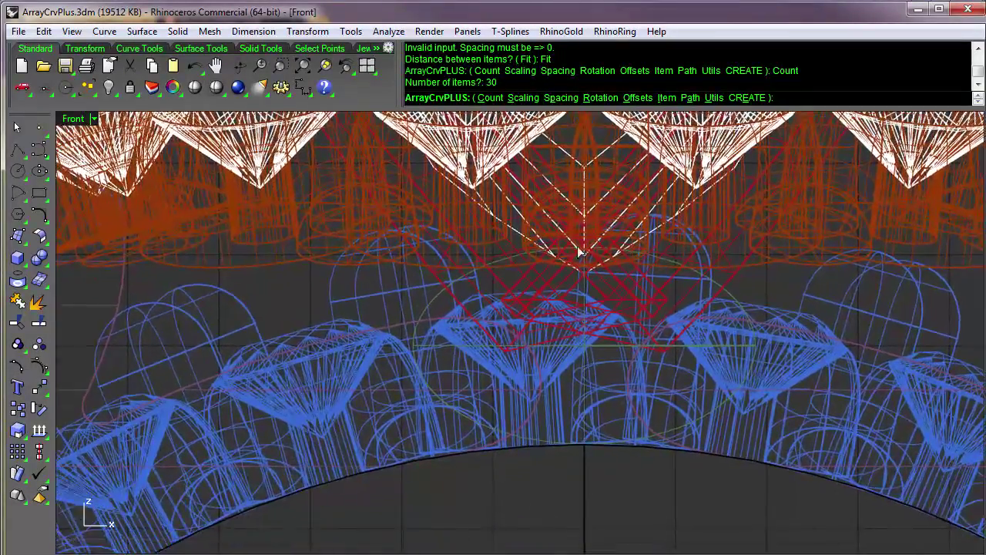
scroll(580, 251, "down", 1)
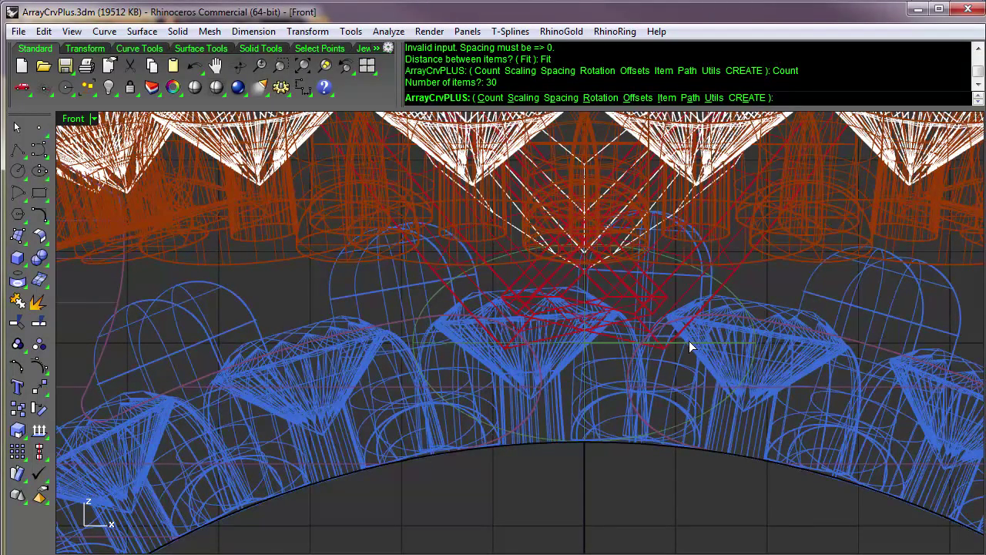
- Try 31 items in the array and examine the gaps between the gems and prongs at the ring's crown
scroll(689, 341, "up", 1)
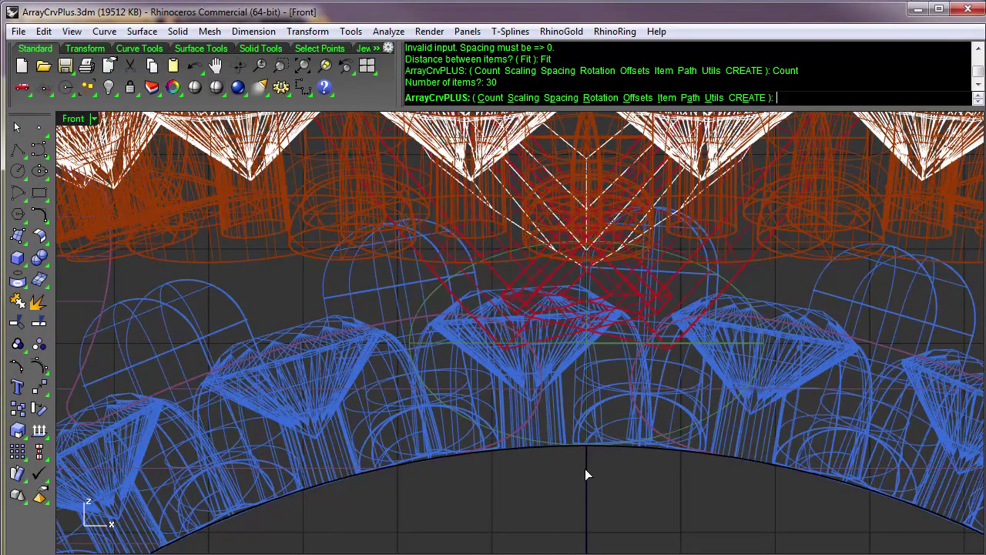
type("c")
key("Return")
type("31")
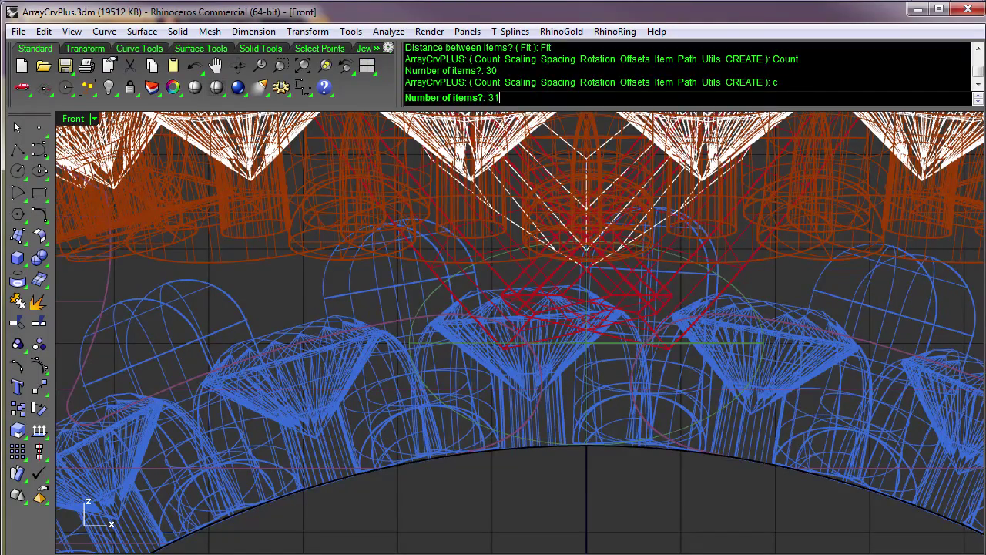
key("Return")
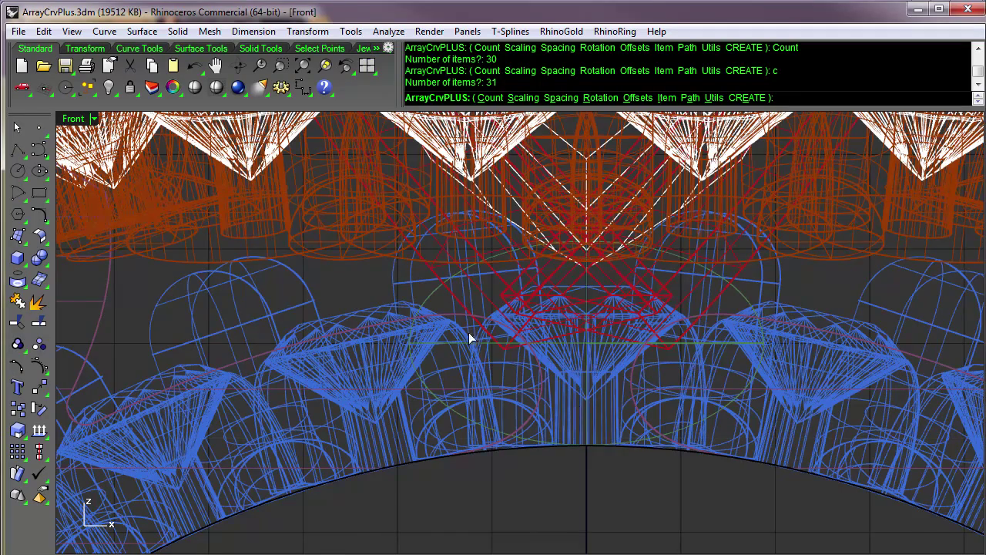
scroll(471, 337, "up", 6)
right_click_drag(464, 334, 500, 358)
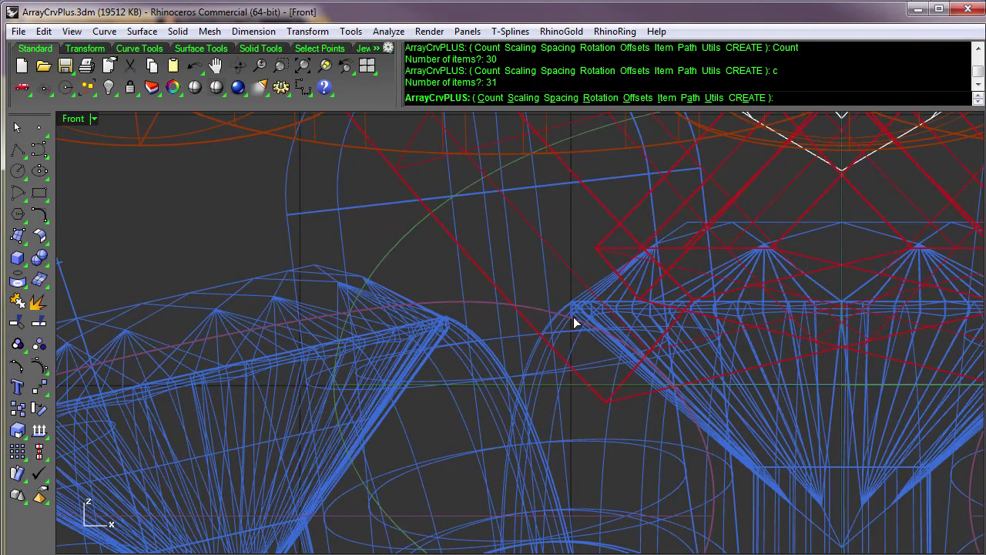
scroll(443, 333, "down", 2)
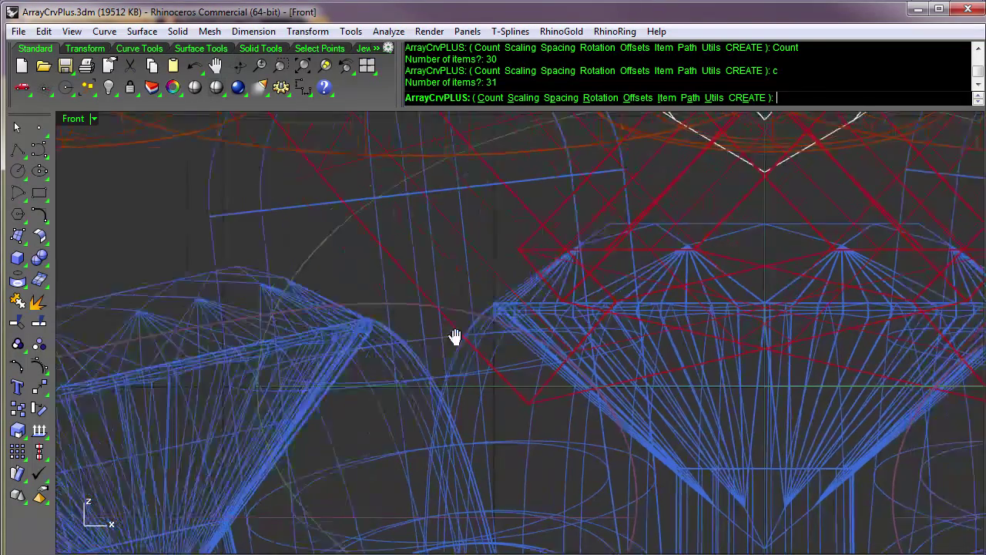
scroll(629, 326, "down", 1)
scroll(764, 326, "down", 1)
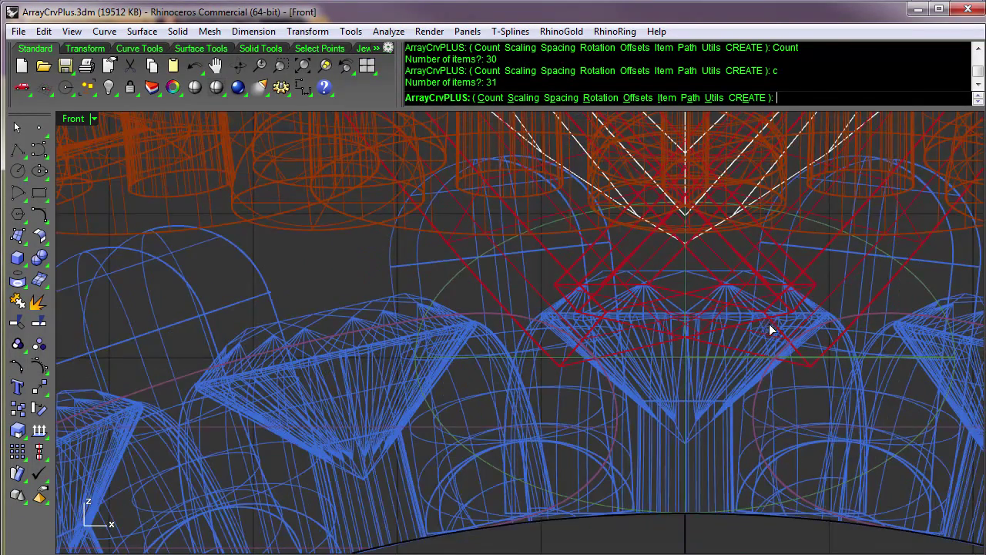
scroll(771, 331, "down", 1)
scroll(756, 337, "down", 1)
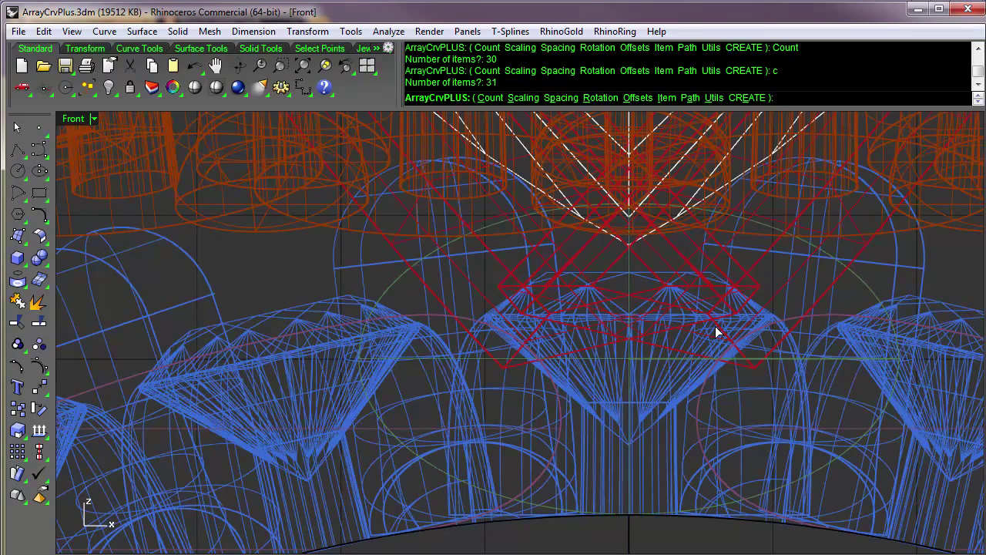
- Try 32 and 33 items in the array to compare how the gems and prongs fit together
type("c")
key("Return")
type("32")
key("Return")
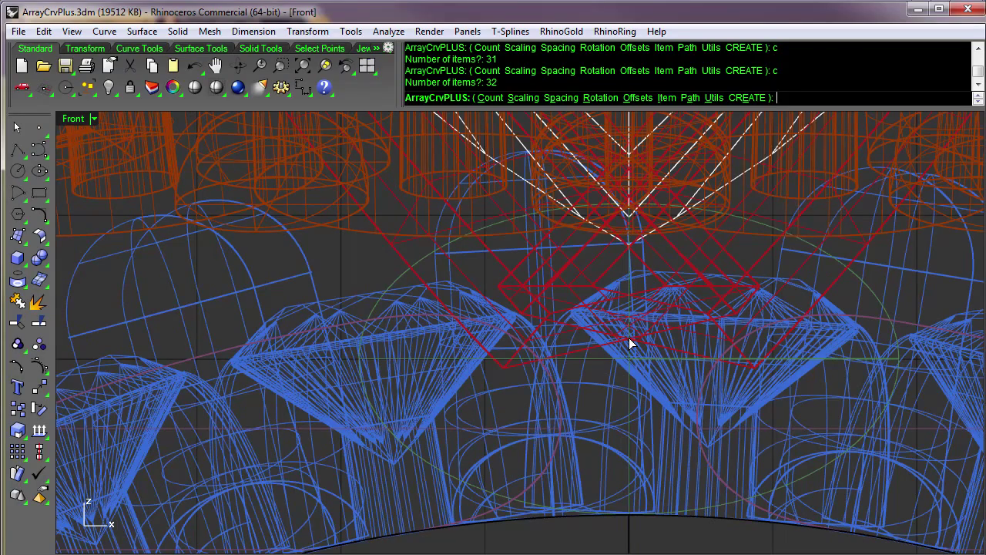
type("c")
key("Return")
type("33")
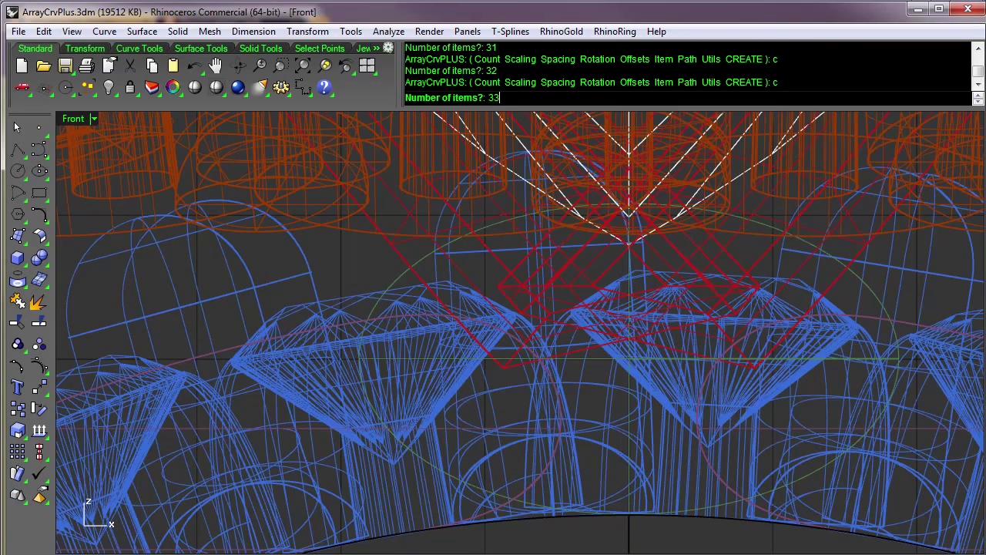
key("Return")
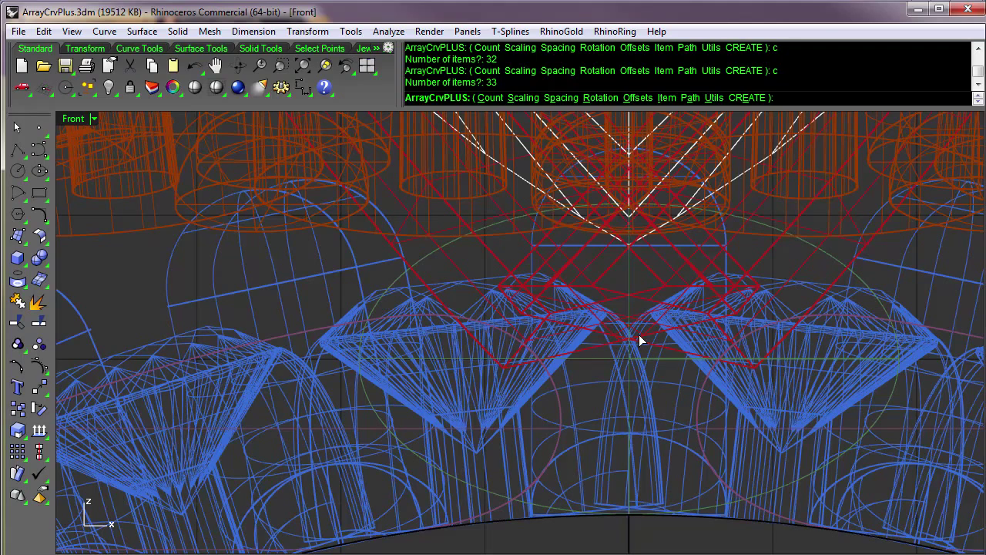
- Set the number of items in the array to 35 and check the fit around the ring's upper half
type("c")
key("Return")
type("3")
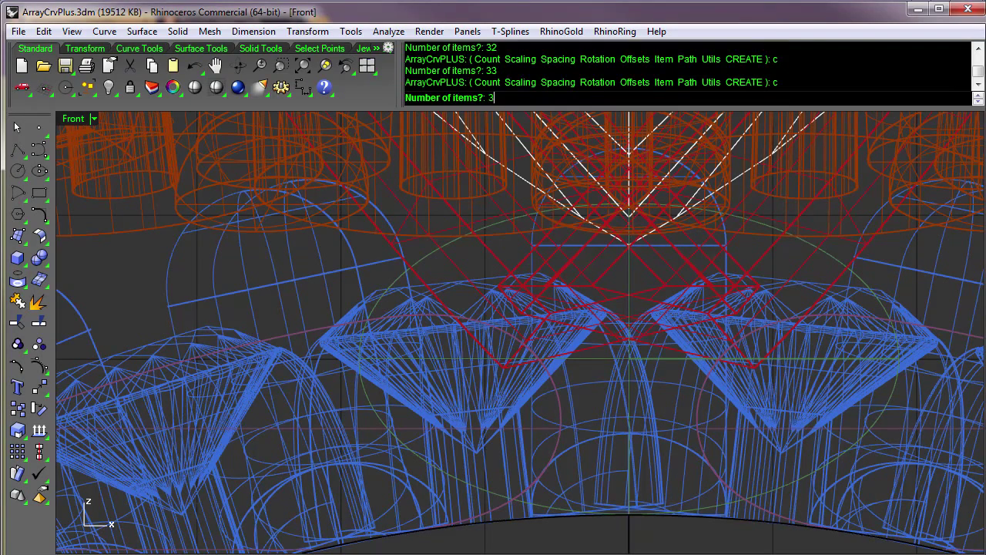
type("5")
key("Return")
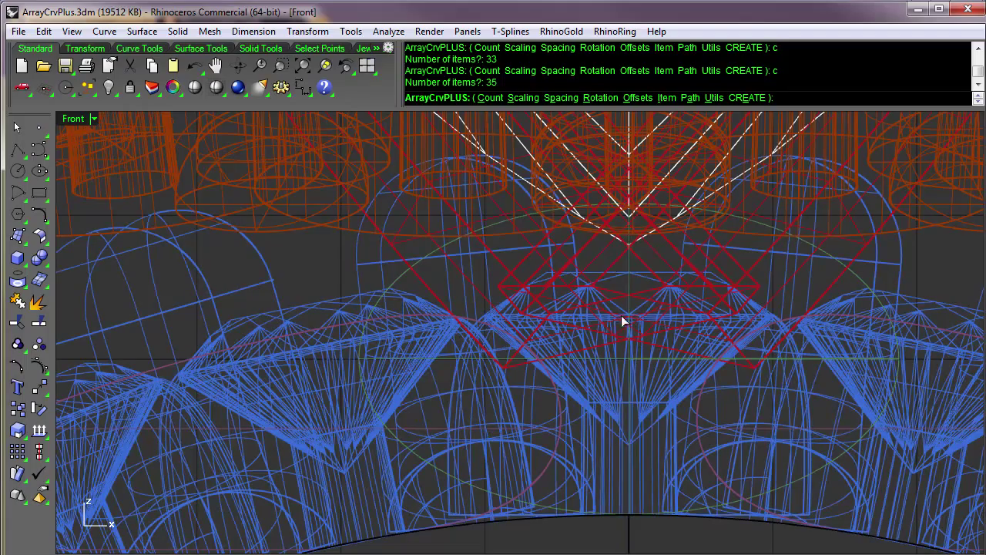
scroll(627, 419, "down", 5)
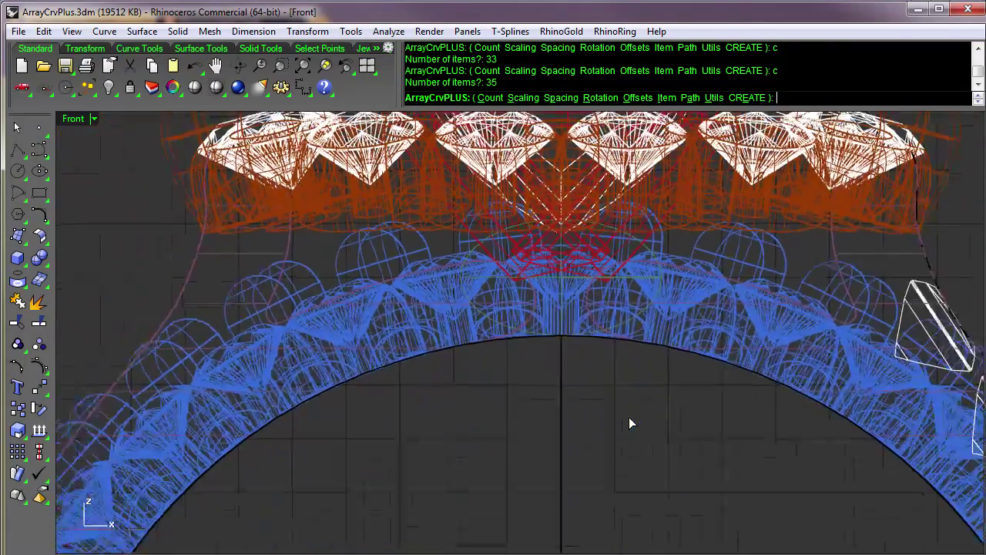
scroll(556, 343, "up", 4)
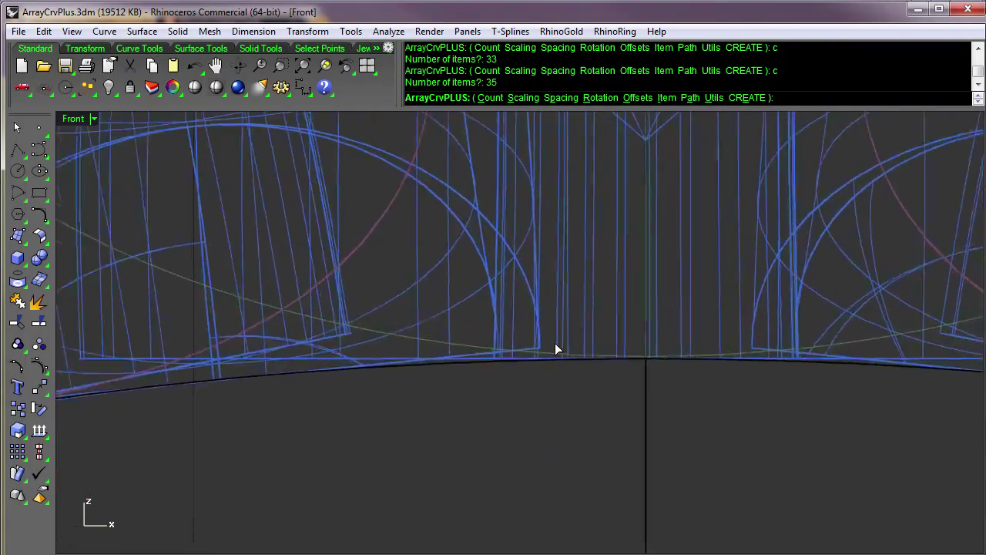
scroll(661, 193, "down", 10)
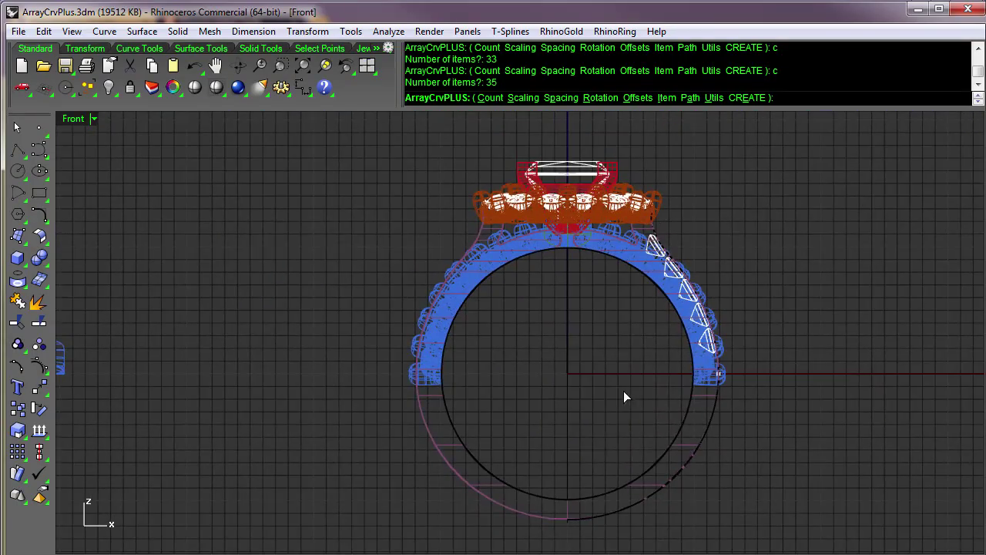
- Switch to the Perspective view and examine the row of seats and prongs down the side of the ring
middle_click(624, 391)
left_click(590, 358)
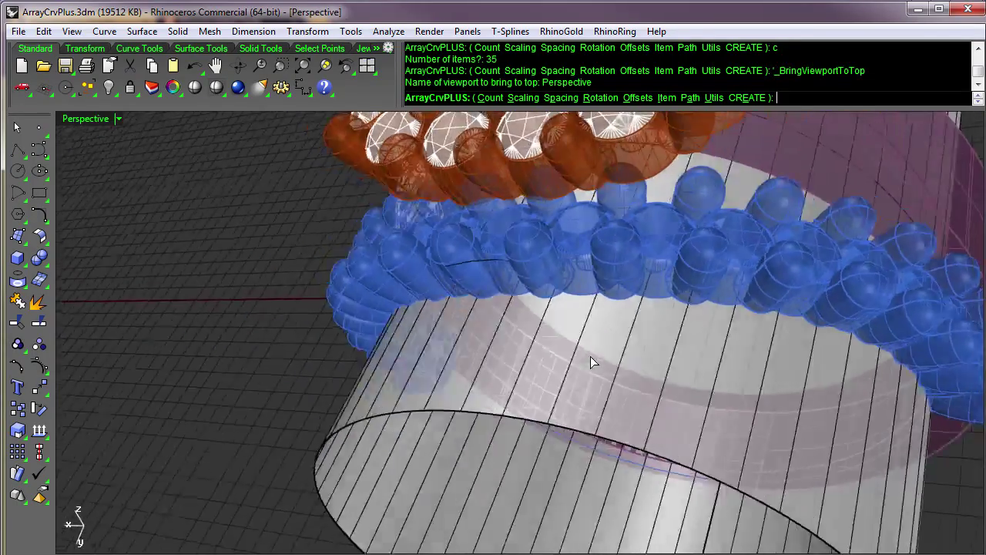
key("Left")
key("Left")
key("Left")
key("Left")
key("Left")
key("Left")
key("Left")
key("Left")
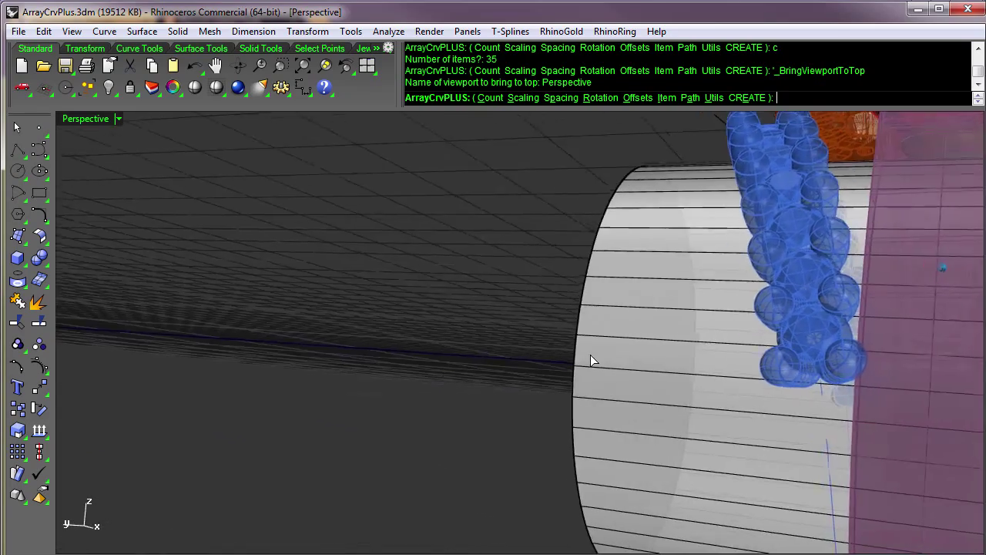
key("Left")
key("Left")
key("Left")
key("Left")
key("Left")
key("Left")
key("Left")
key("Left")
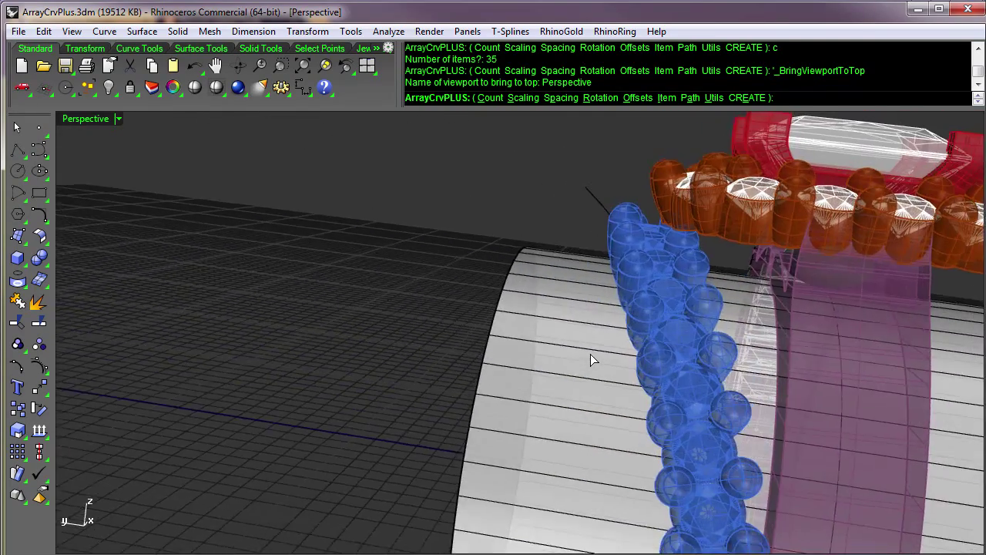
right_click_drag(590, 354, 609, 320)
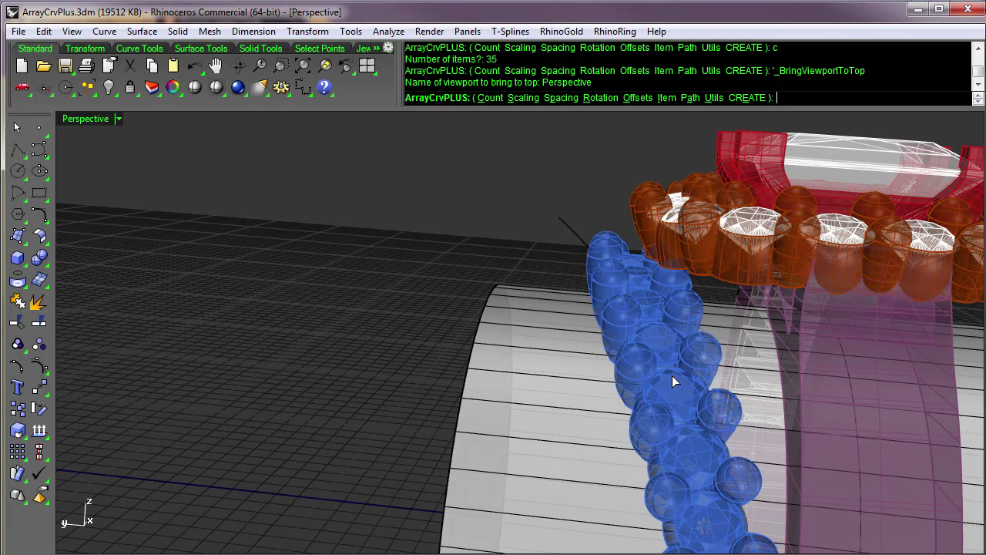
- Examine the arrayed prongs up close beneath the orange gem cluster and around the whole ring
right_click_drag(672, 376, 672, 375)
key("Down")
key("Down")
key("Down")
key("Down")
key("Down")
key("Down")
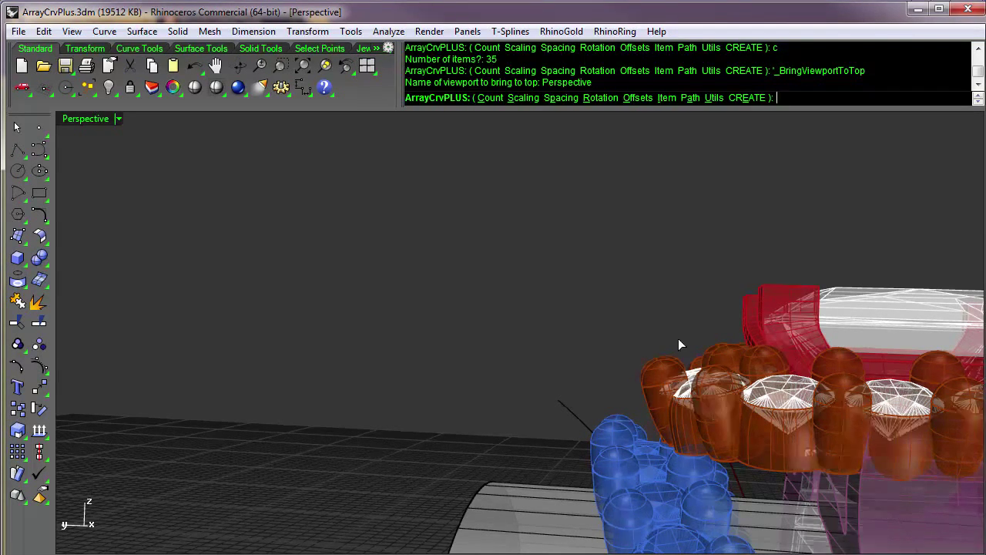
scroll(700, 345, "up", 4)
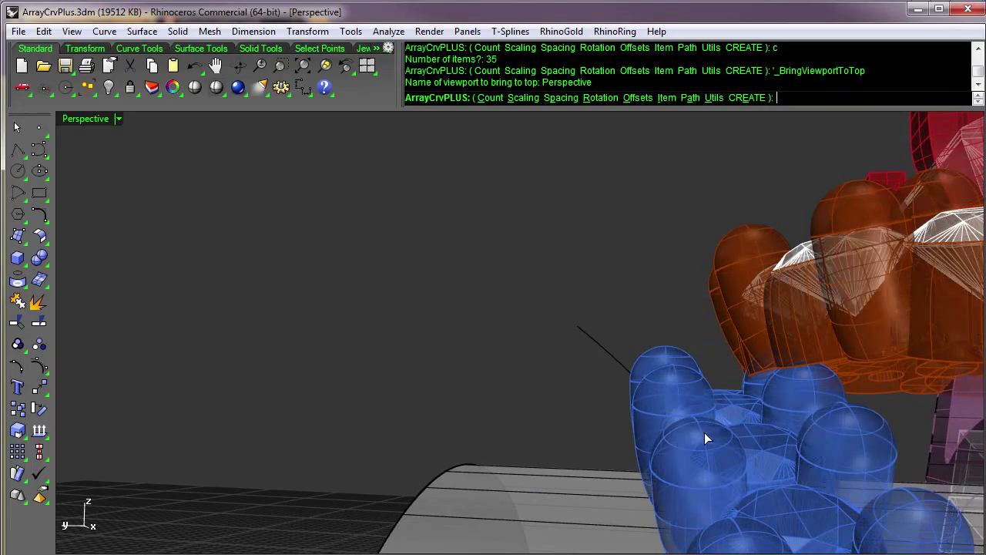
right_click_drag(756, 325, 756, 324)
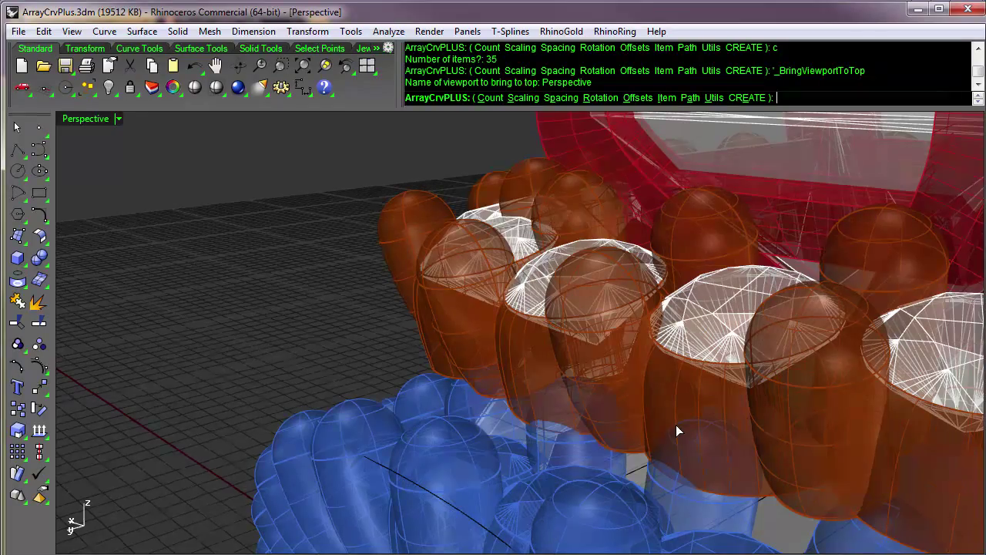
right_click_drag(676, 424, 675, 425)
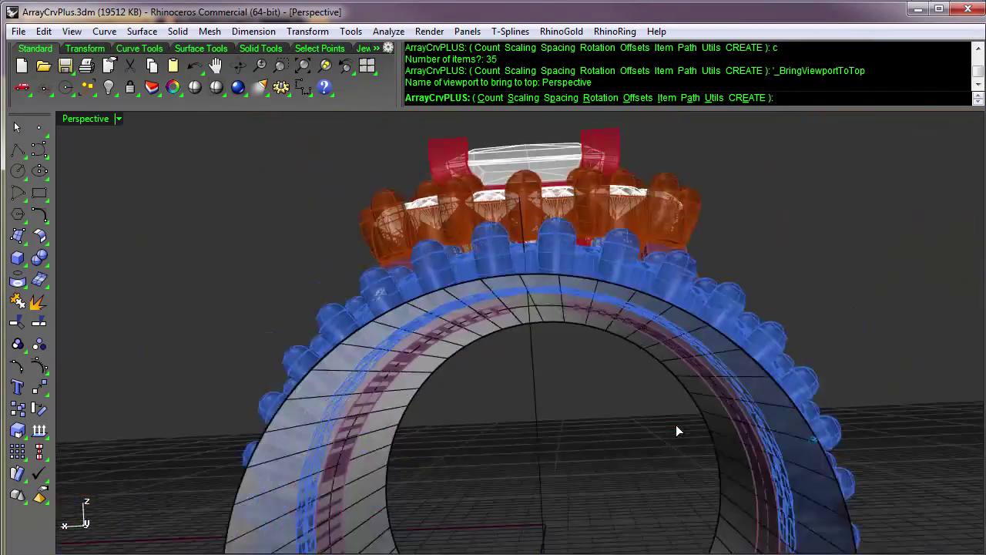
key("Up")
key("Up")
key("Up")
key("Up")
key("Up")
key("Up")
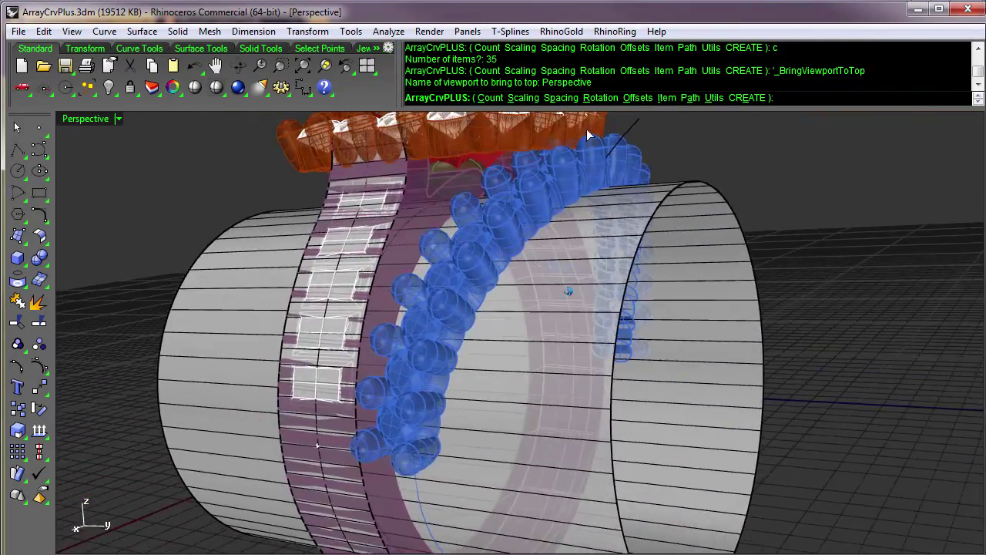
- Set the array's rotation mode to End Angle with an angle of 90 and finish the rotation settings
left_click(600, 97)
right_click_drag(780, 302, 779, 302)
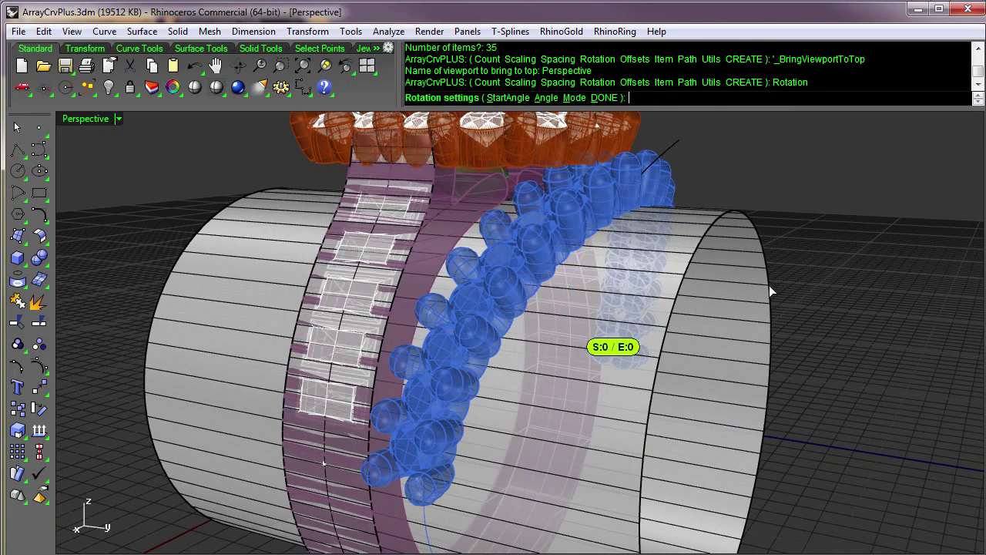
left_click(586, 104)
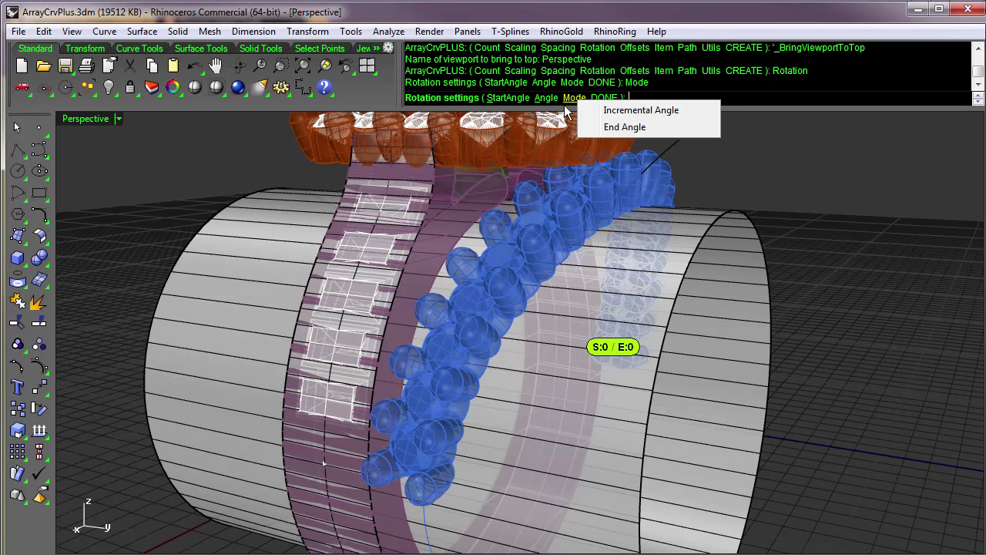
left_click(616, 127)
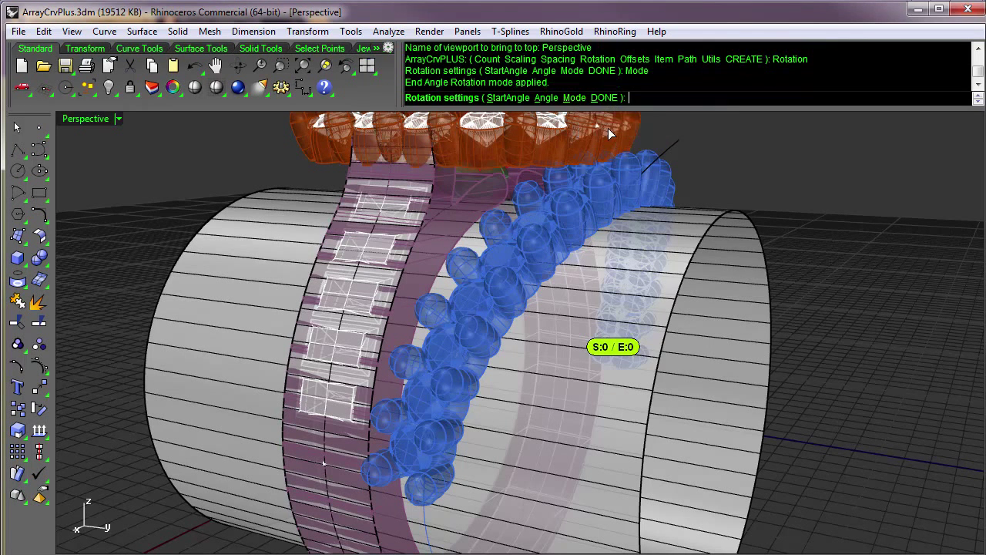
left_click(552, 98)
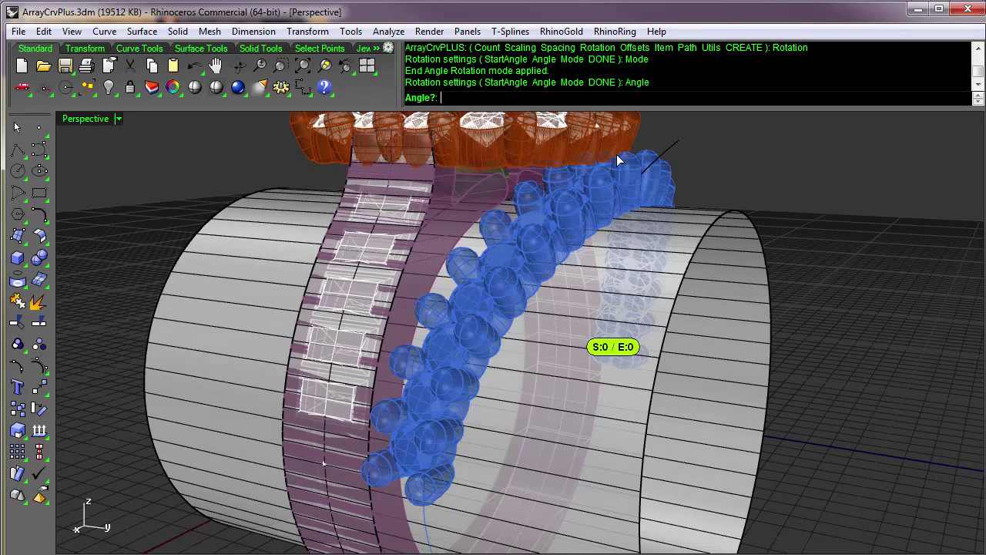
type("90")
key("Return")
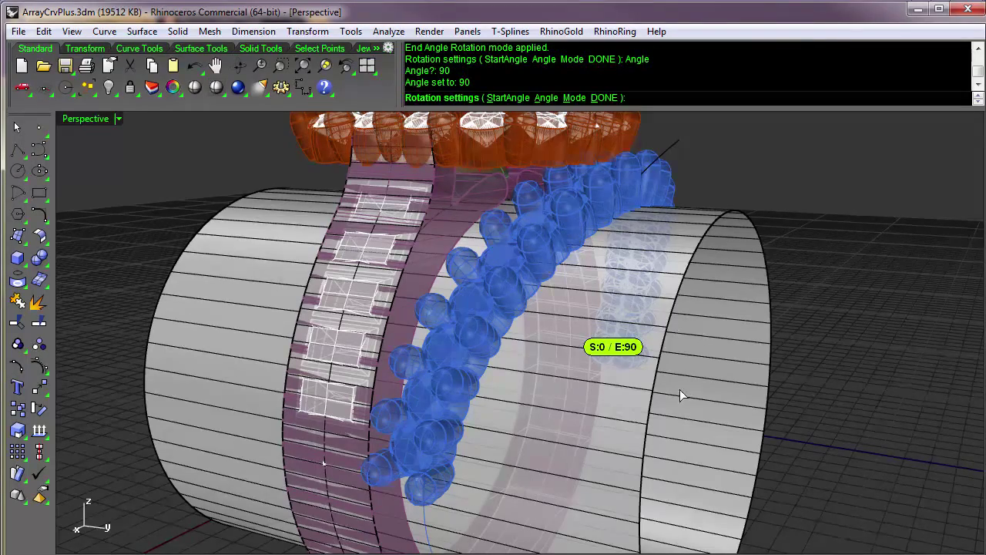
right_click_drag(680, 389, 680, 383)
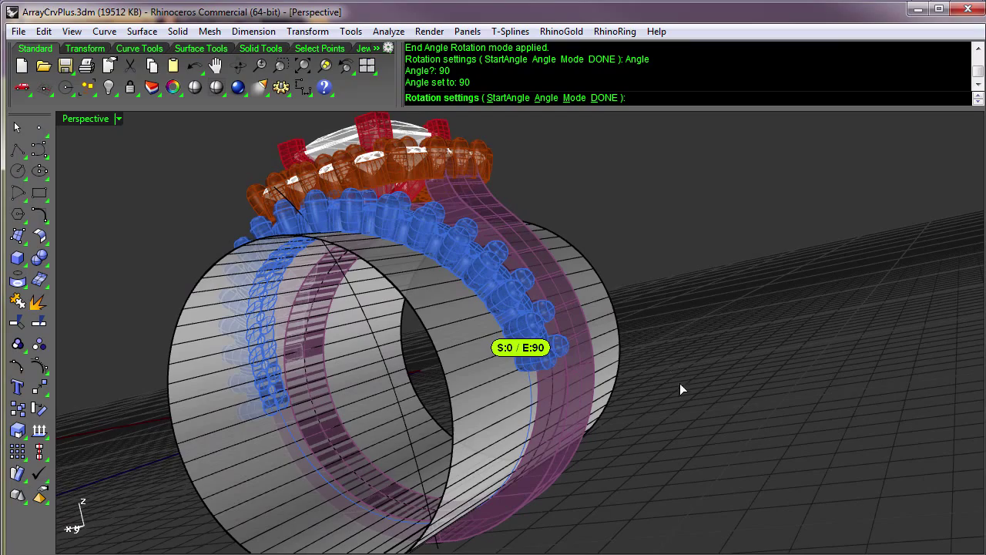
left_click(604, 98)
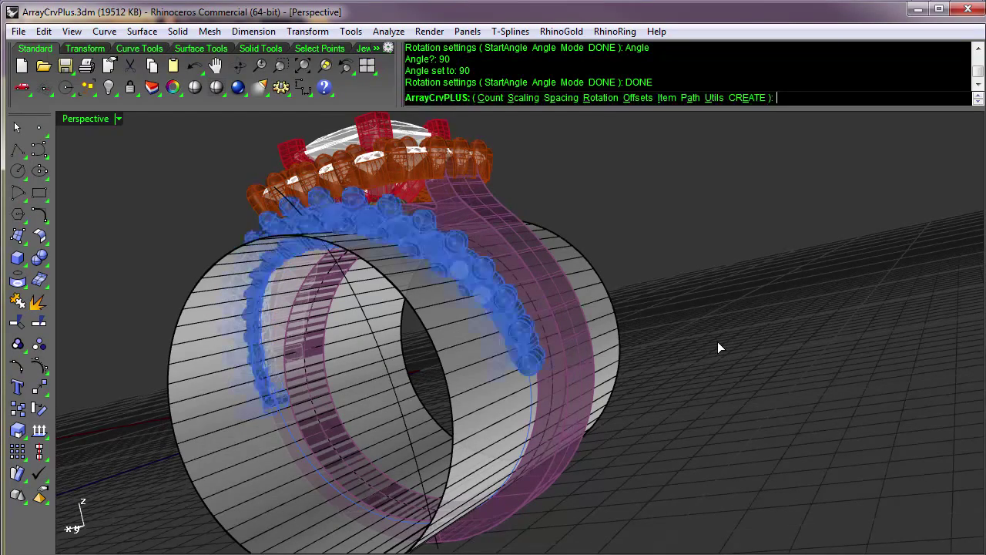
- Examine the twist of the arrayed items from one end of the path to the other
right_click_drag(718, 341, 601, 361)
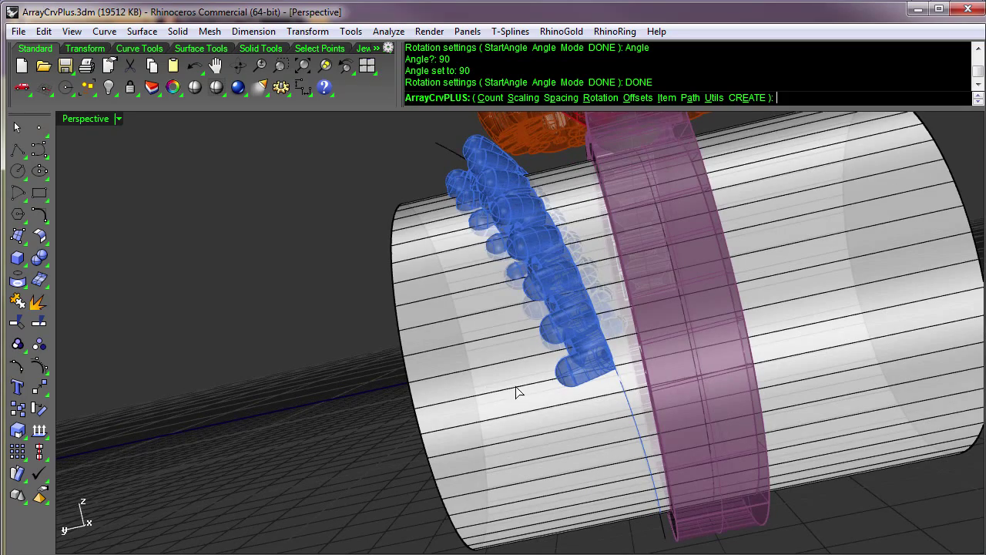
right_click_drag(485, 401, 575, 373)
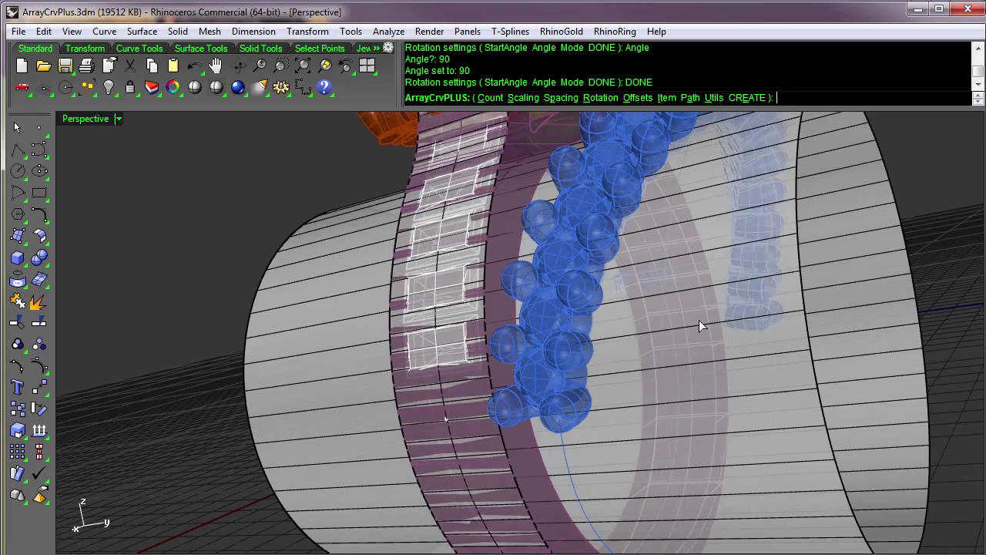
key("Left")
key("Left")
key("Left")
key("Left")
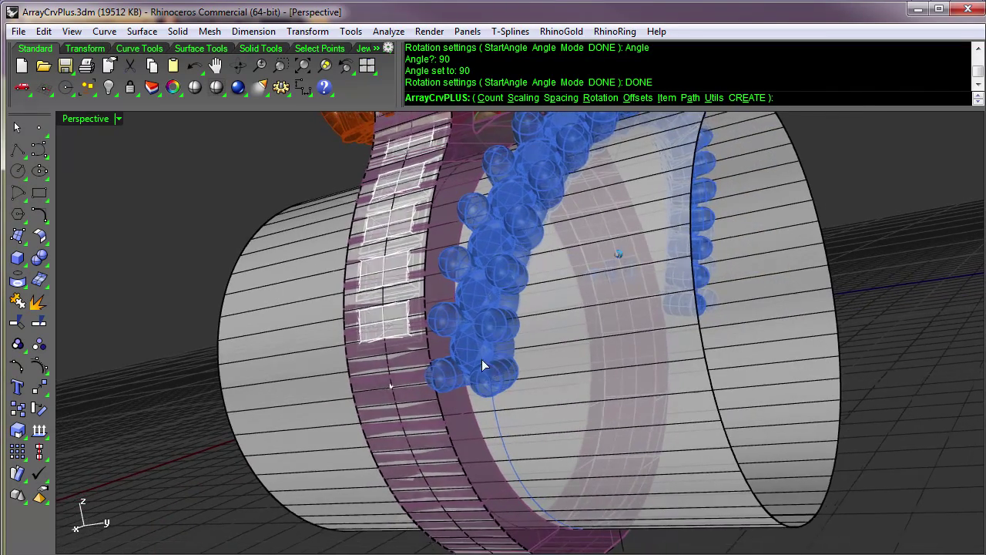
key("Left")
key("Left")
key("Left")
key("Left")
key("Left")
key("Left")
key("Left")
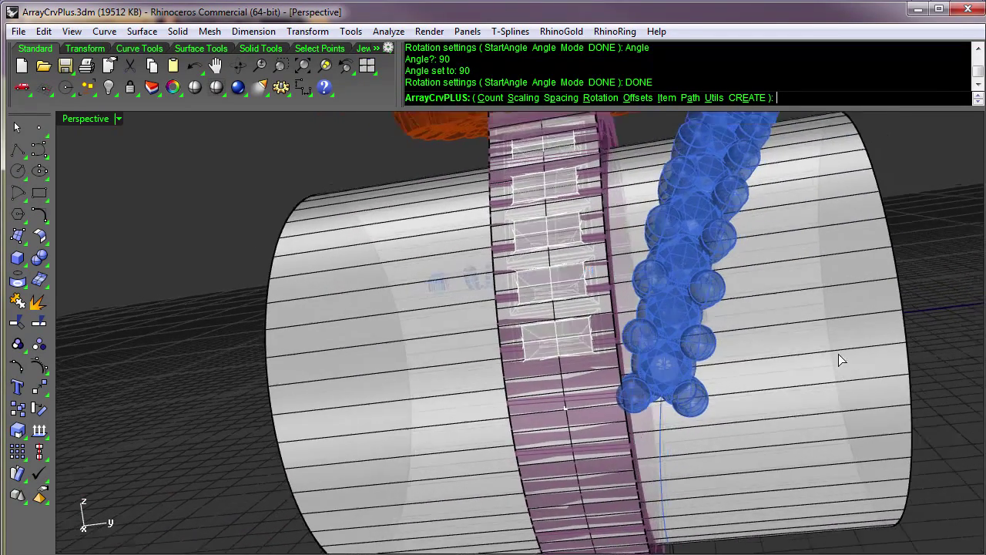
- Examine the arrayed seats and prongs up close beside the orange gem cluster from several angles
key("Left")
key("Left")
key("Left")
key("Left")
key("Left")
key("Left")
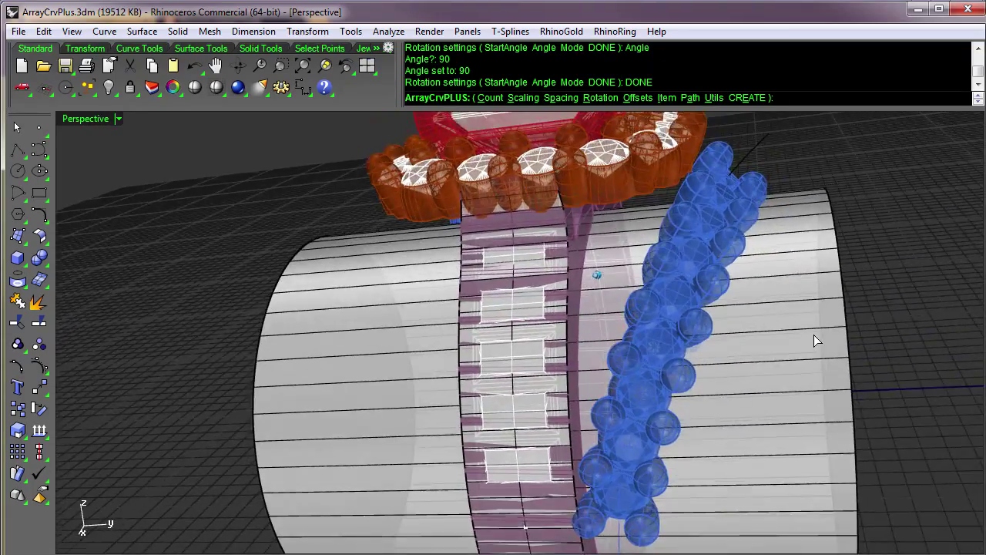
scroll(809, 329, "up", 6)
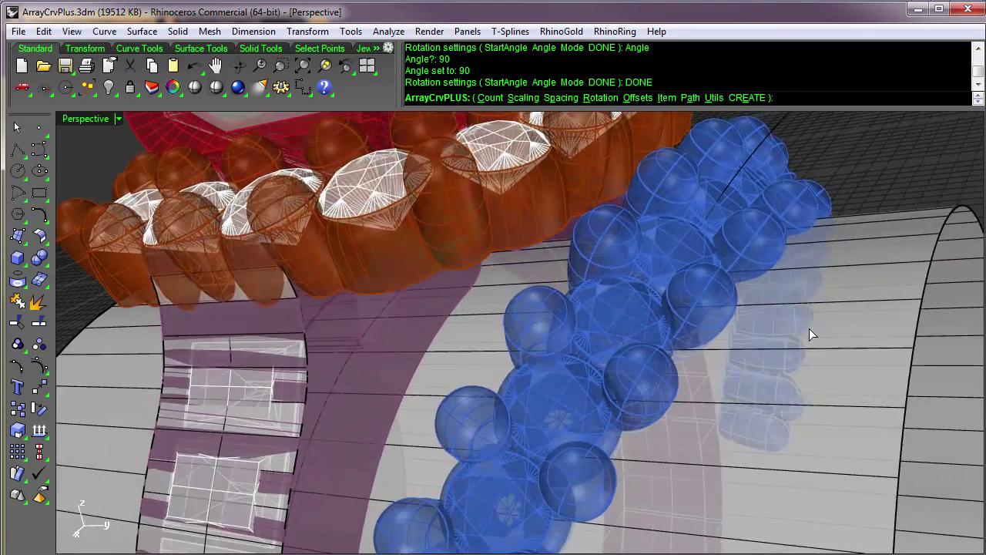
key("Left")
key("Left")
key("Left")
key("Left")
key("Left")
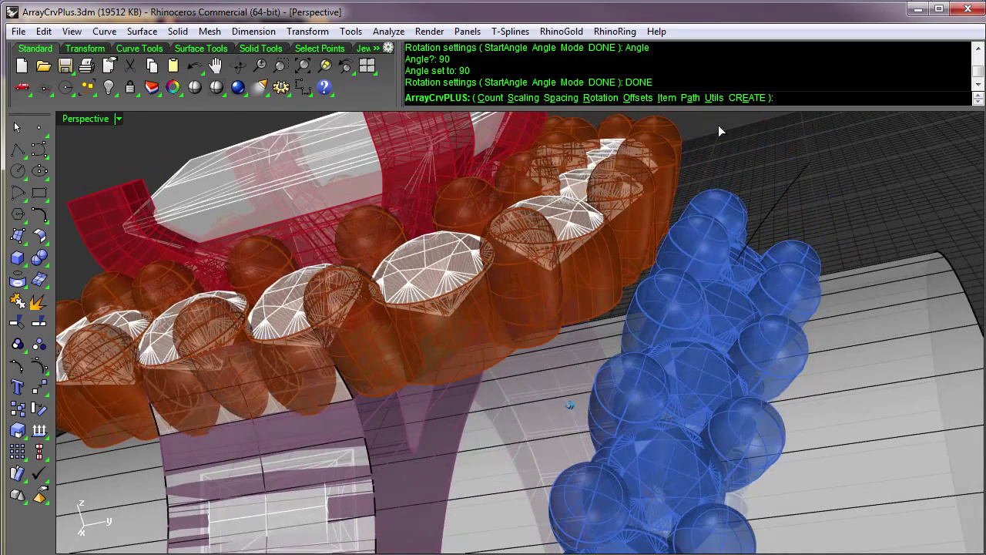
- Set the array's end rotation angle to 40 and finish the rotation settings
left_click(608, 101)
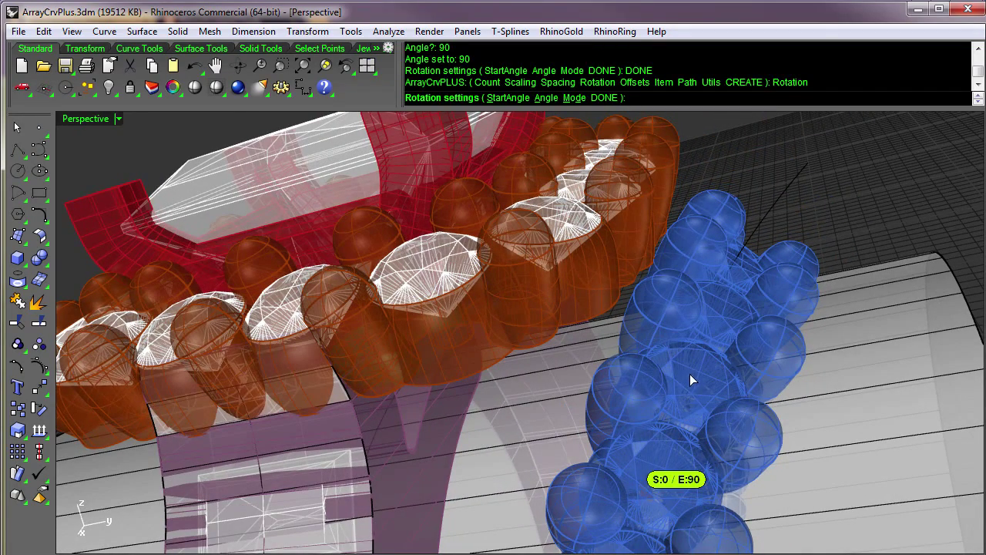
left_click(549, 100)
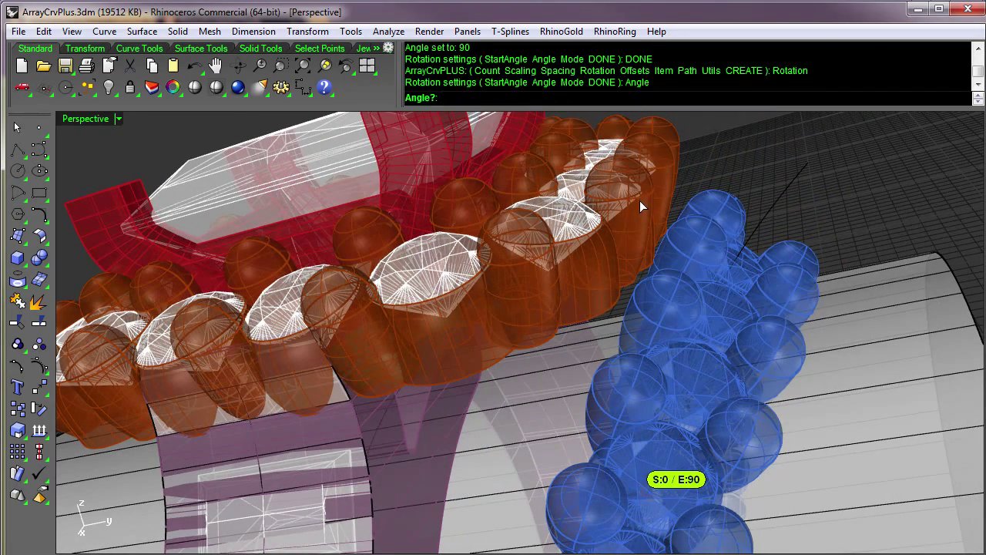
type("40")
key("Return")
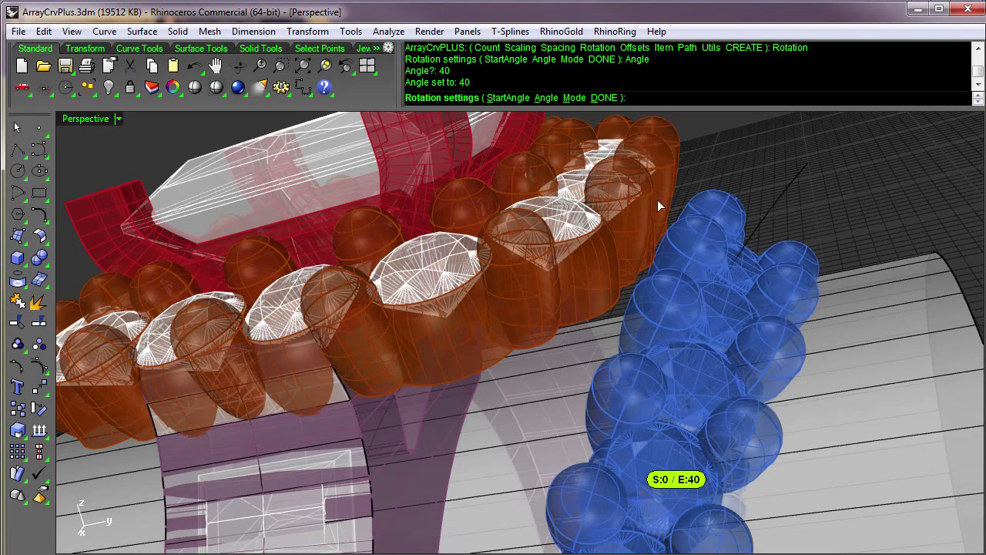
left_click(600, 98)
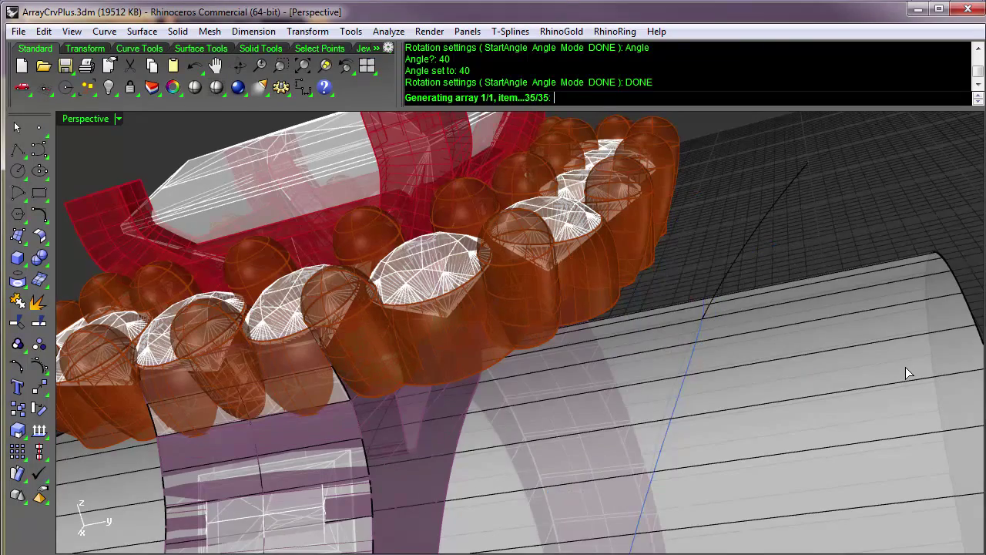
- Examine the tilt of the arrayed prongs in the Right view and return to the Perspective view
right_click_drag(906, 367, 898, 361)
middle_click(899, 361)
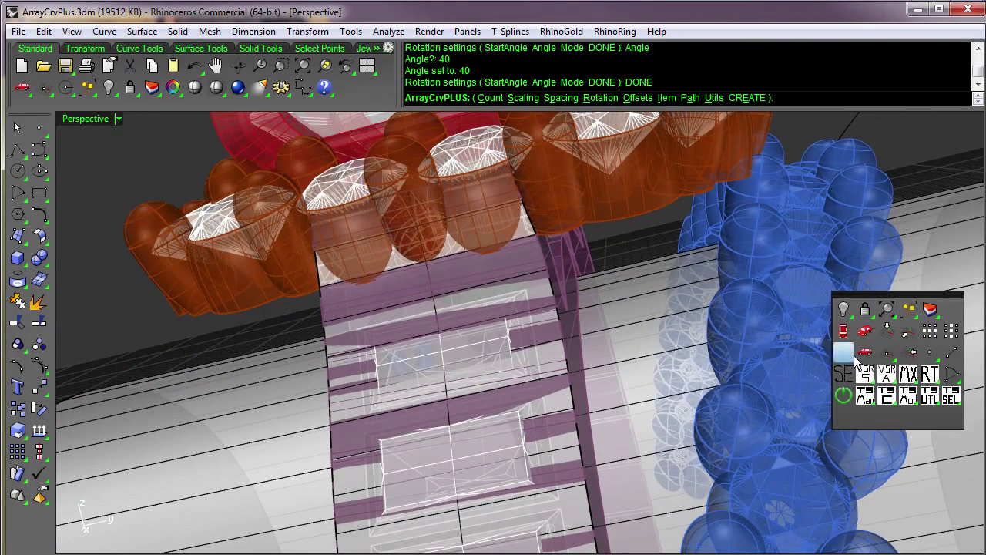
left_click(870, 352)
scroll(869, 352, "up", 5)
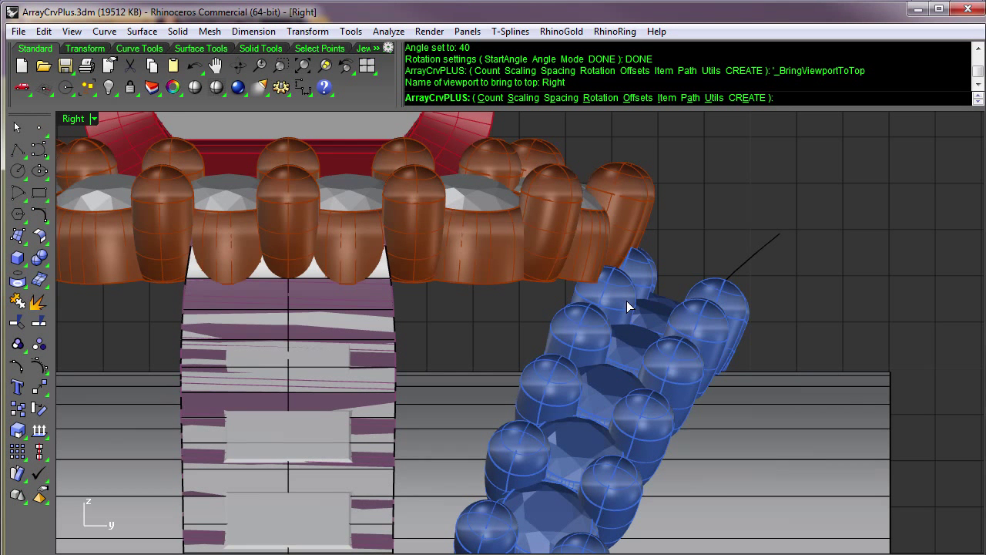
middle_click(691, 367)
left_click(679, 362)
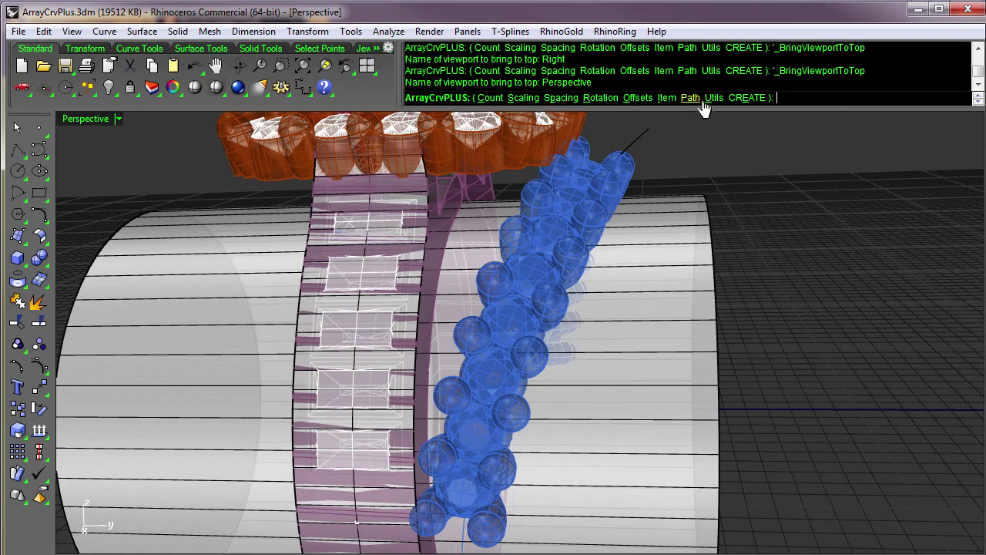
- Examine the path's Control Curve options for scaling, rotating and offsetting along each axis, and close them without choosing any
left_click(691, 98)
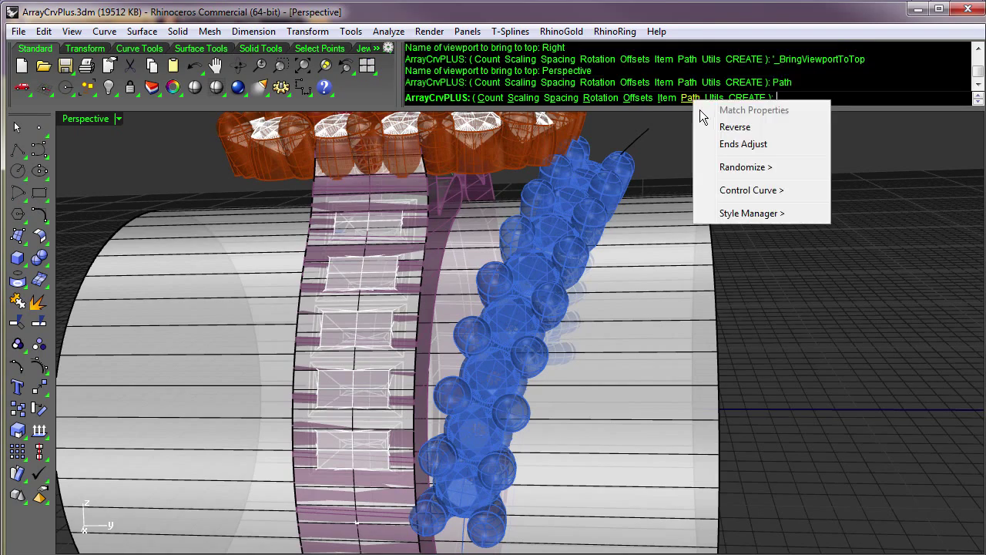
left_click(781, 197)
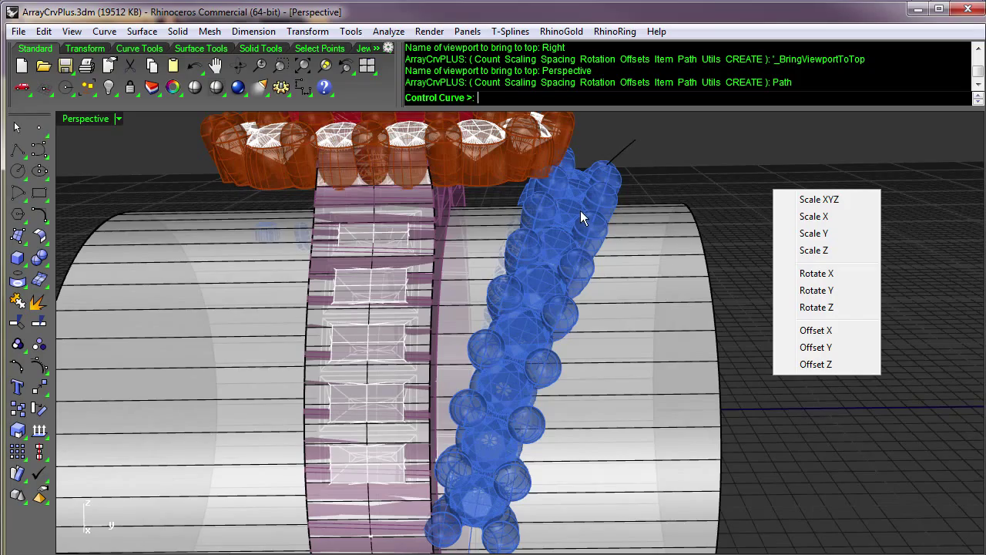
left_click(752, 190)
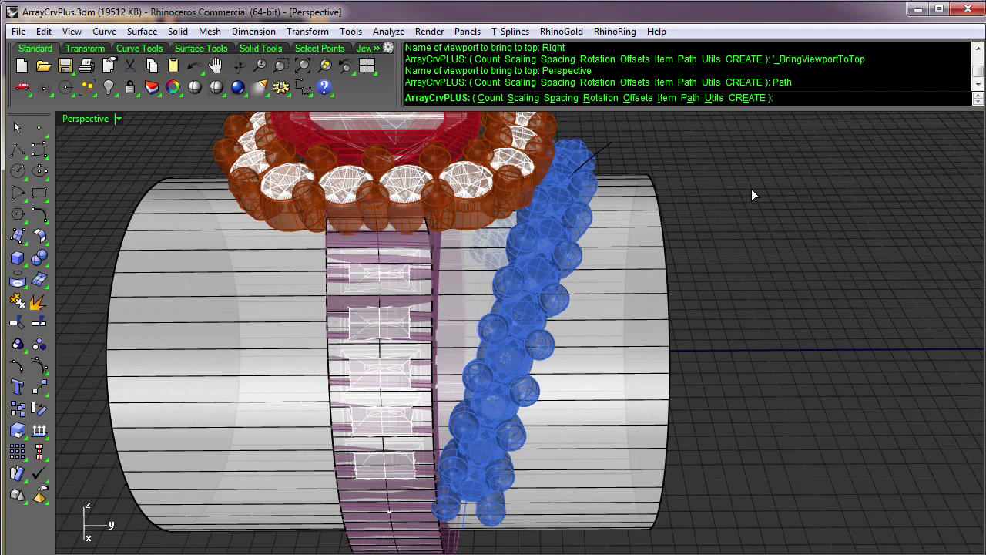
- Enter ArrayCrvPLUS Command Mode and draw a degree-5 control point curve with a steep peak, a dip and a long flattening tail behind the ring
left_click(725, 104)
left_click(771, 133)
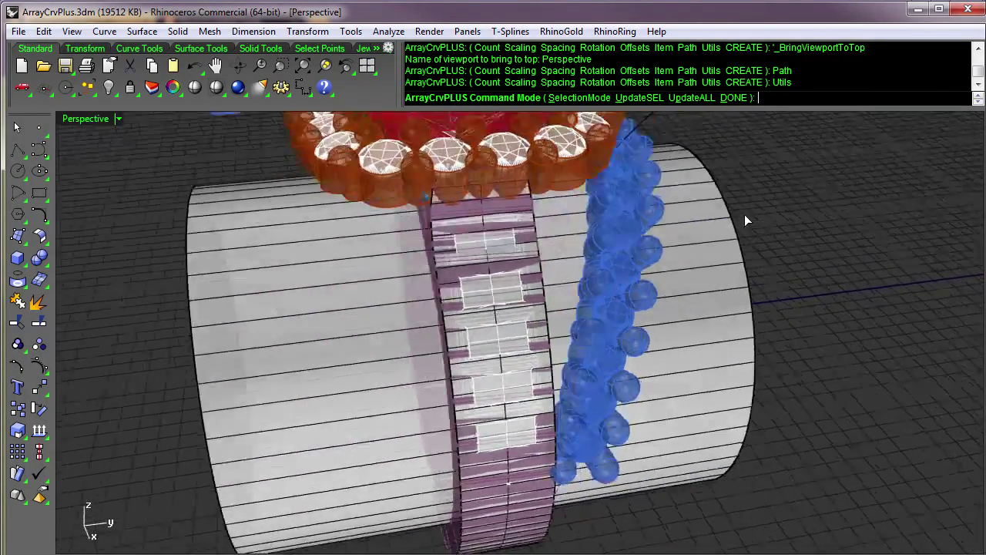
left_click(39, 149)
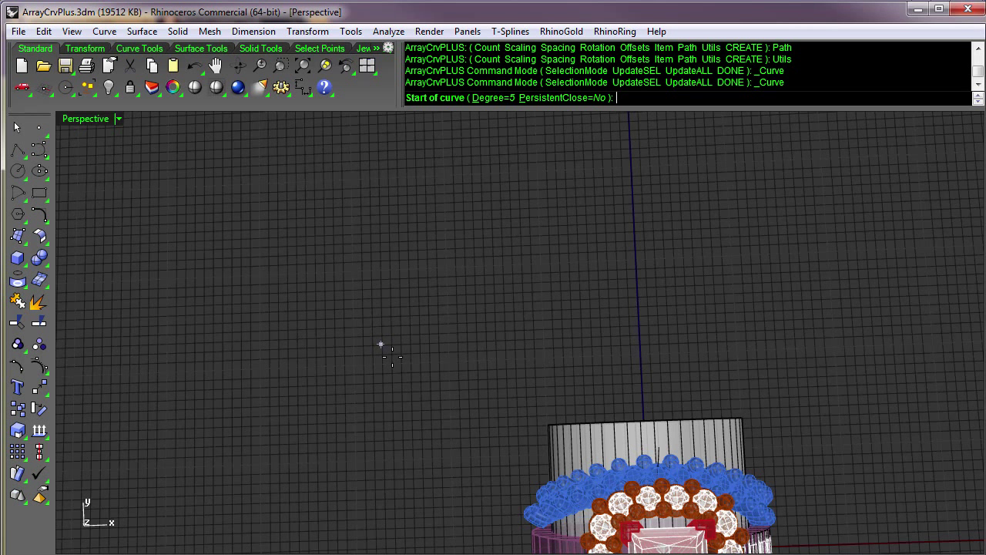
left_click(381, 344)
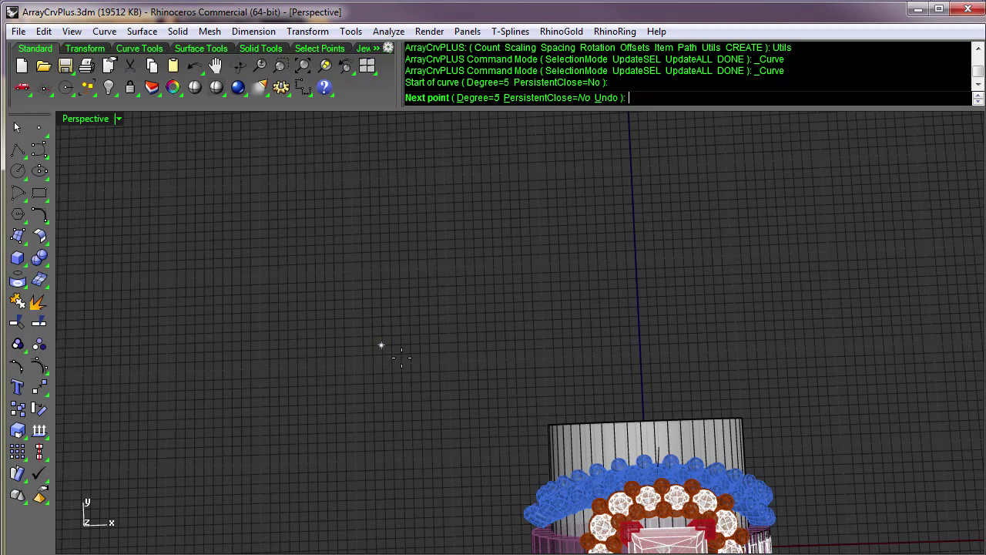
left_click(469, 342)
left_click(468, 211)
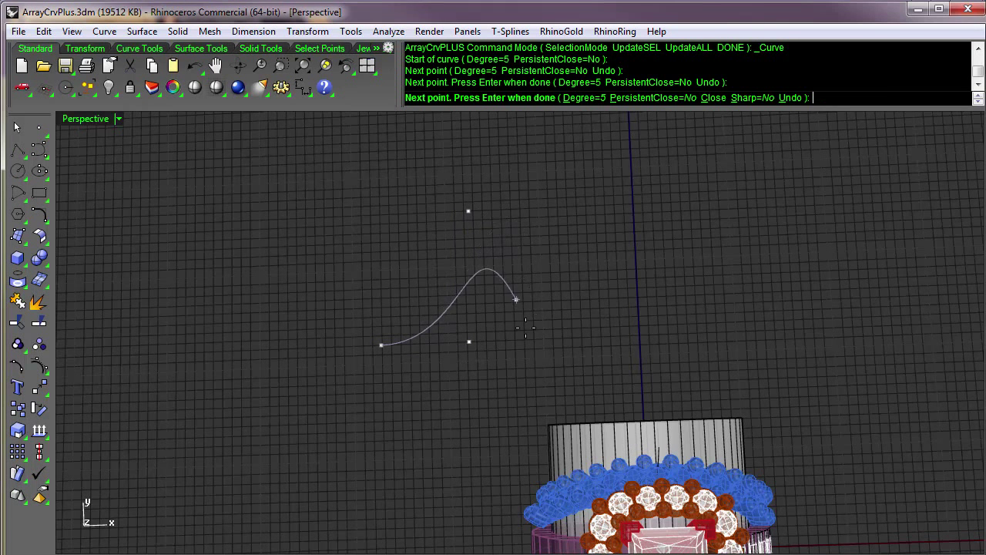
left_click(472, 144)
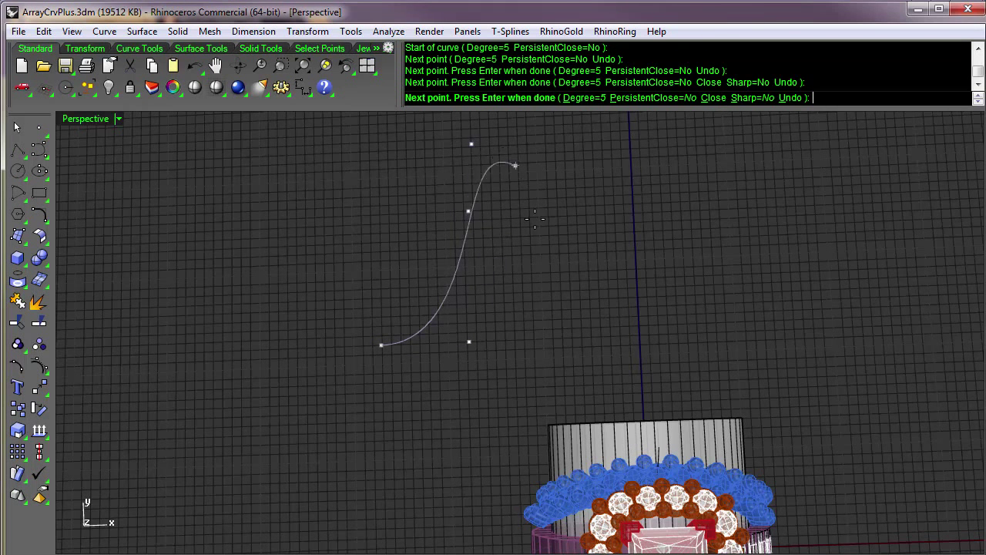
left_click(493, 460)
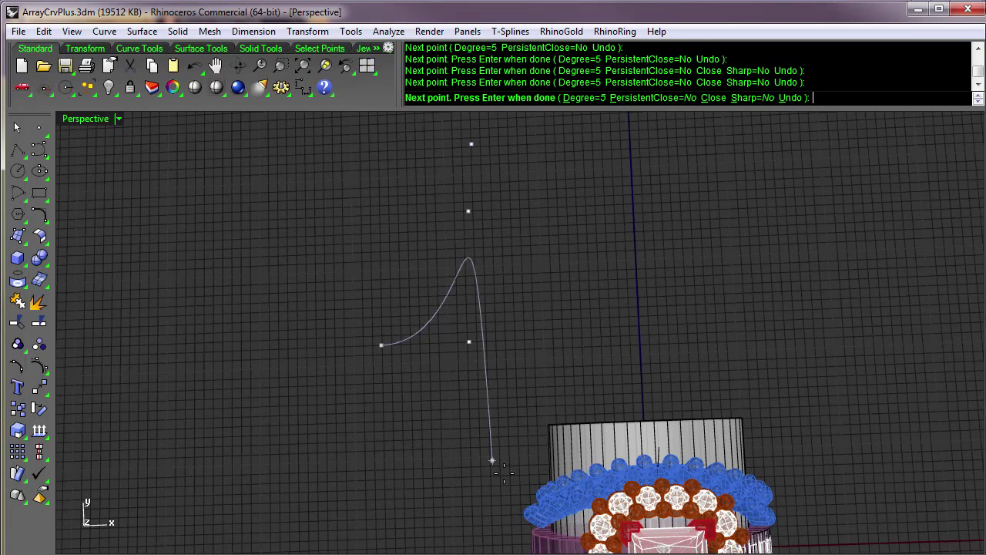
left_click(505, 464)
left_click(514, 321)
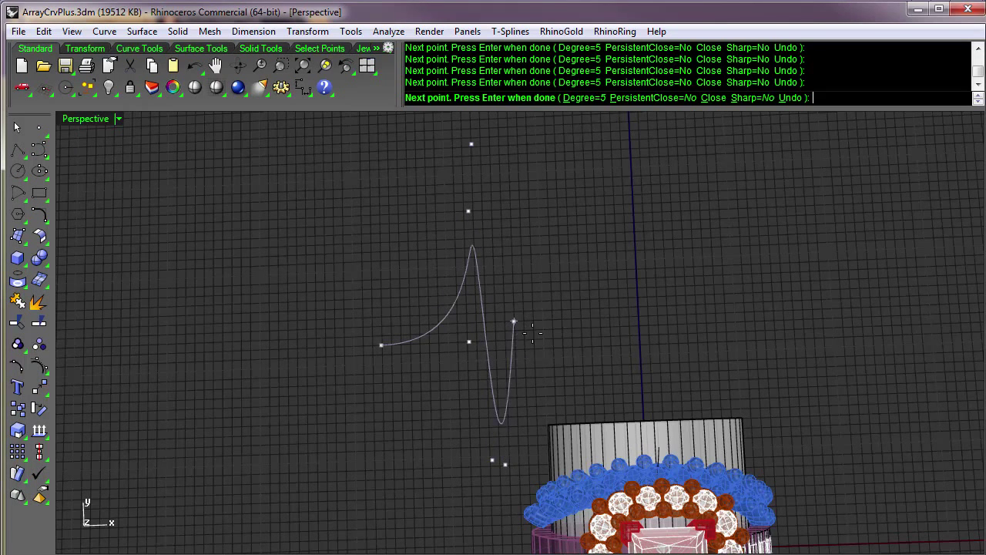
left_click(826, 309)
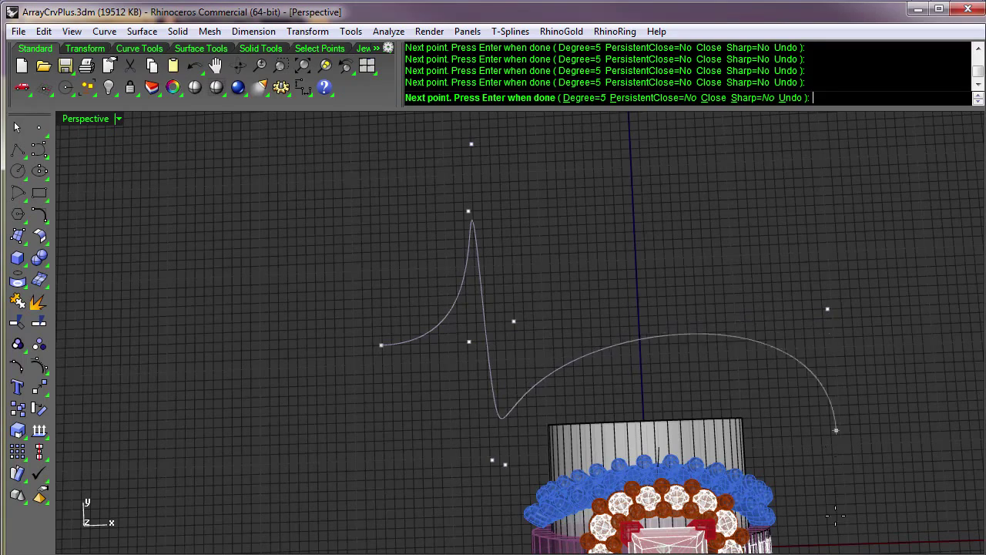
right_click(832, 423)
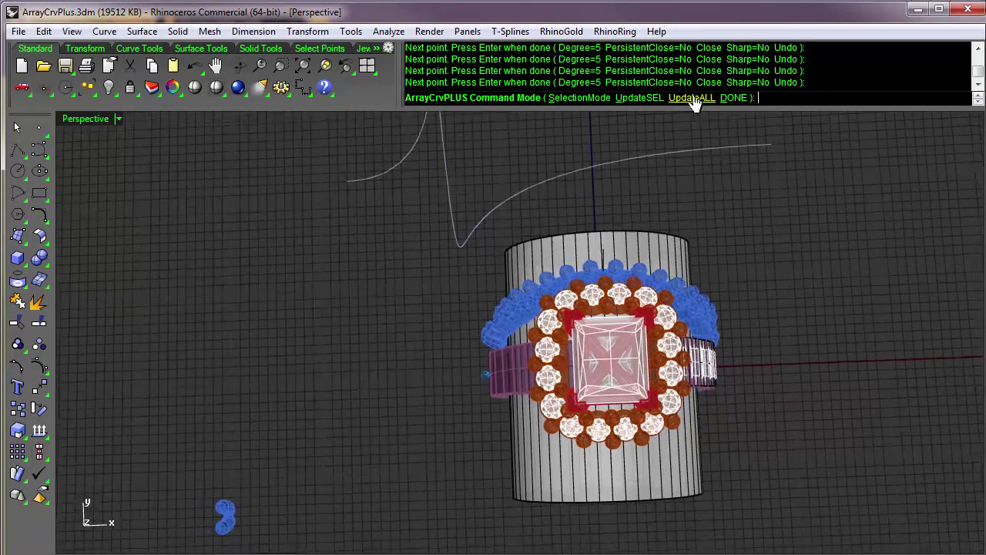
- Examine the source prong pair and gem seat lying apart from the ring, and return to an overview of the ring
right_click_drag(650, 212, 521, 106)
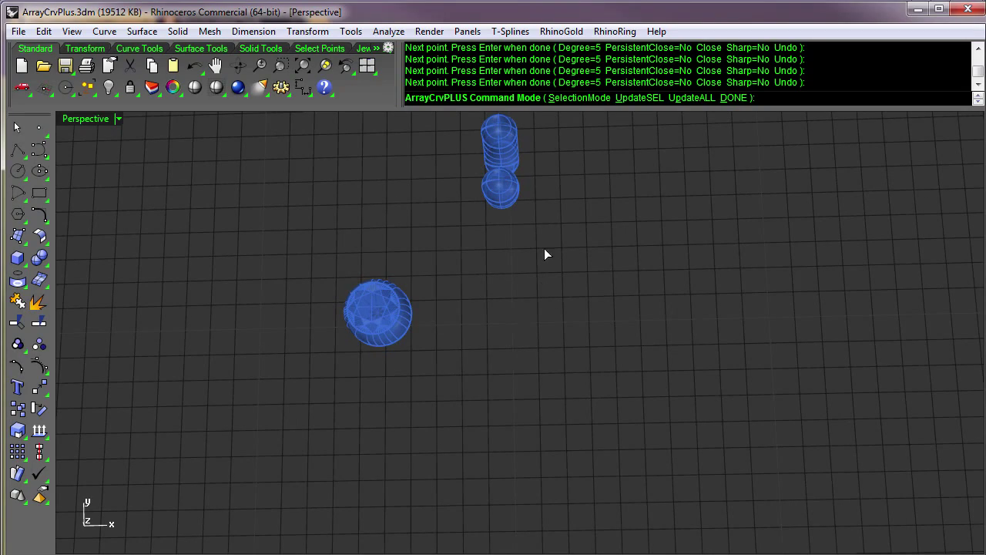
key("Left")
key("Left")
key("Left")
key("Left")
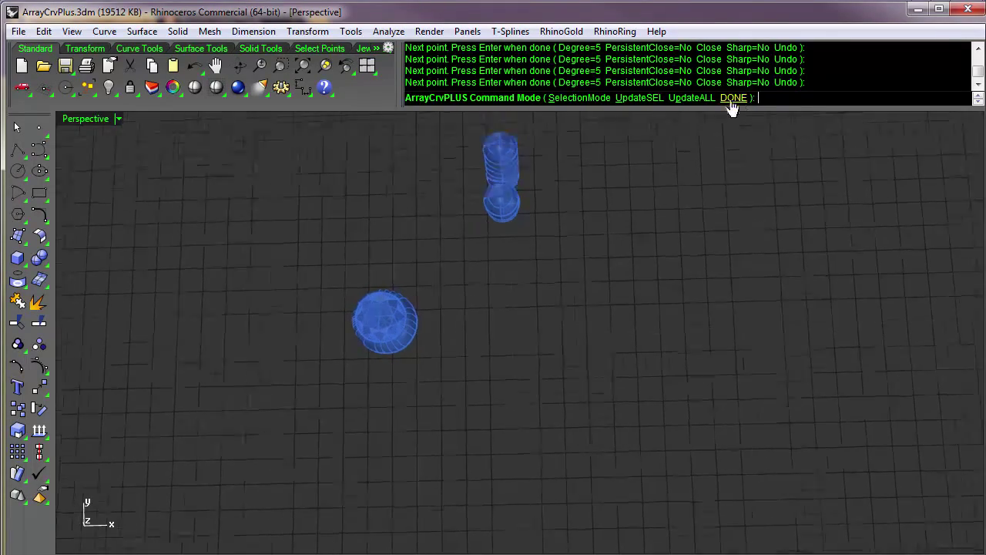
key("Left")
key("Left")
key("Left")
key("Left")
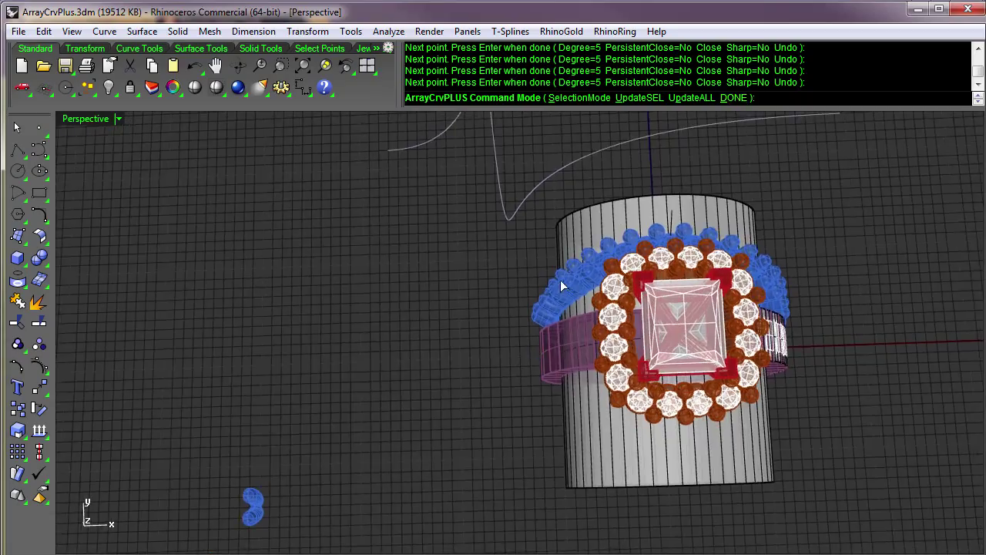
- Examine the lower end of the array from the ring's side and through the open end of the cylinder
key("Up")
key("Up")
key("Up")
key("Up")
key("Up")
key("Up")
key("Up")
key("Up")
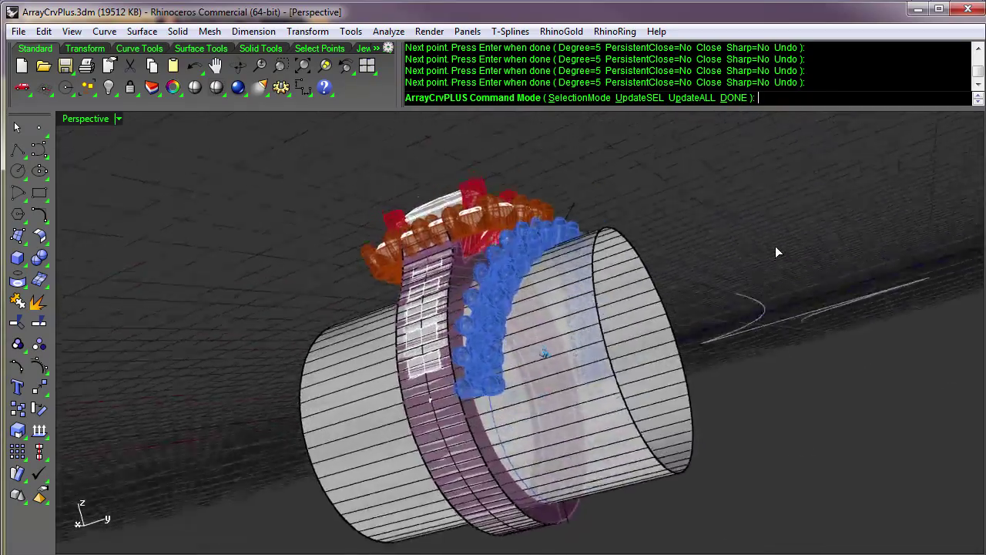
scroll(771, 232, "up", 6)
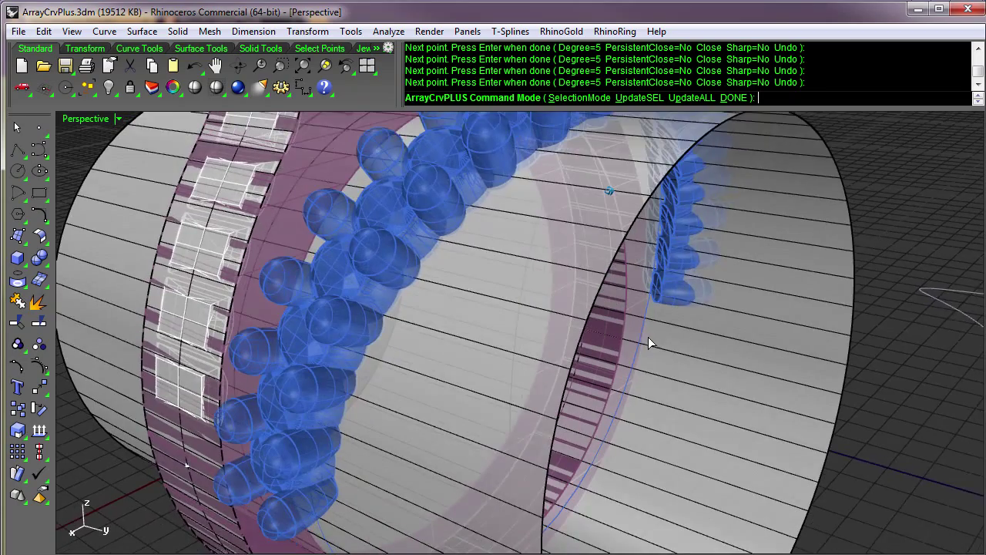
right_click_drag(648, 337, 646, 331)
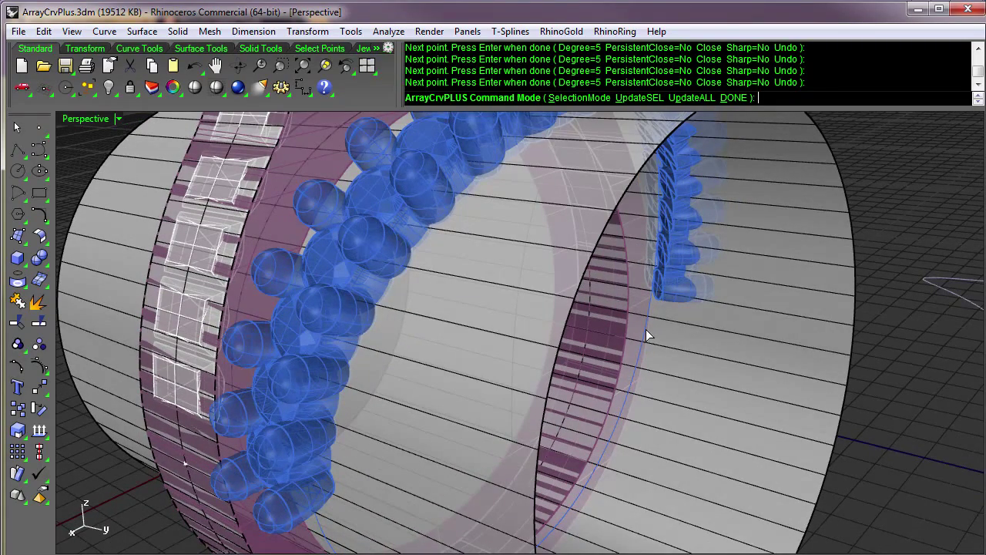
- Examine the whole row of arrayed items against the ring band from above and from a lower side angle
key("Up")
key("Up")
key("Up")
key("Up")
key("Up")
key("Up")
key("Up")
key("Up")
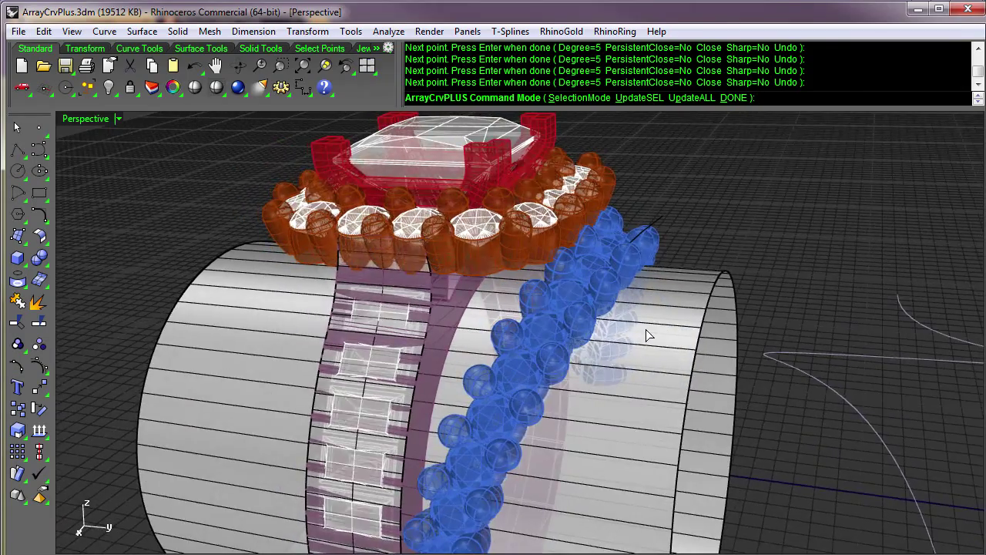
key("Down")
key("Down")
key("Down")
key("Down")
key("Down")
key("Down")
key("Down")
key("Down")
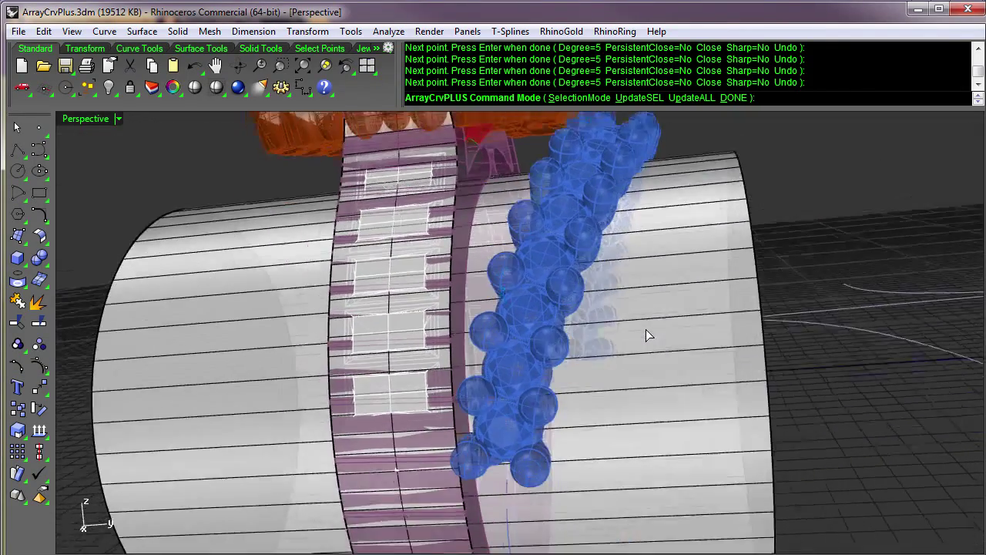
- Examine the top of the array near the gem cluster, and inspect the drawn curve from above
right_click_drag(646, 329, 647, 423, "shift")
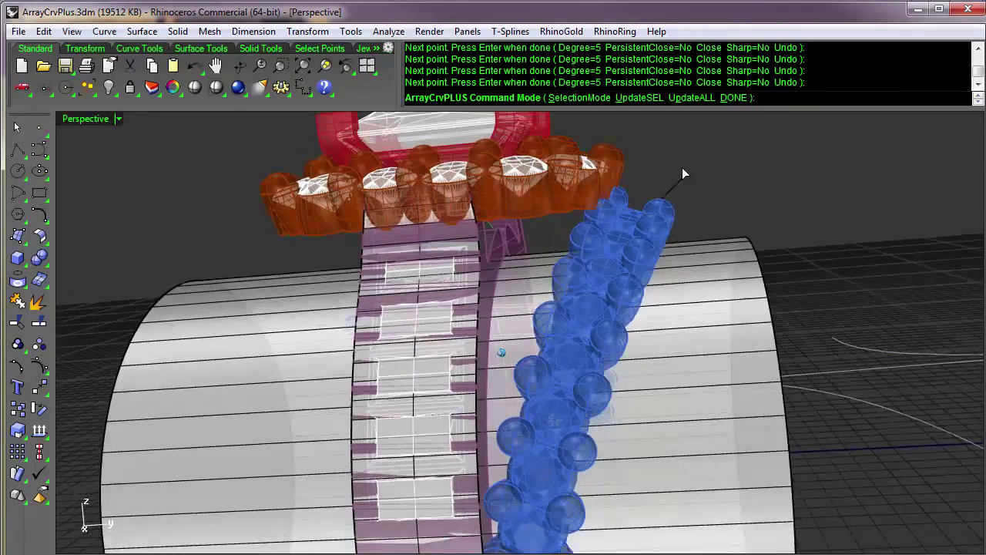
scroll(682, 167, "up", 6)
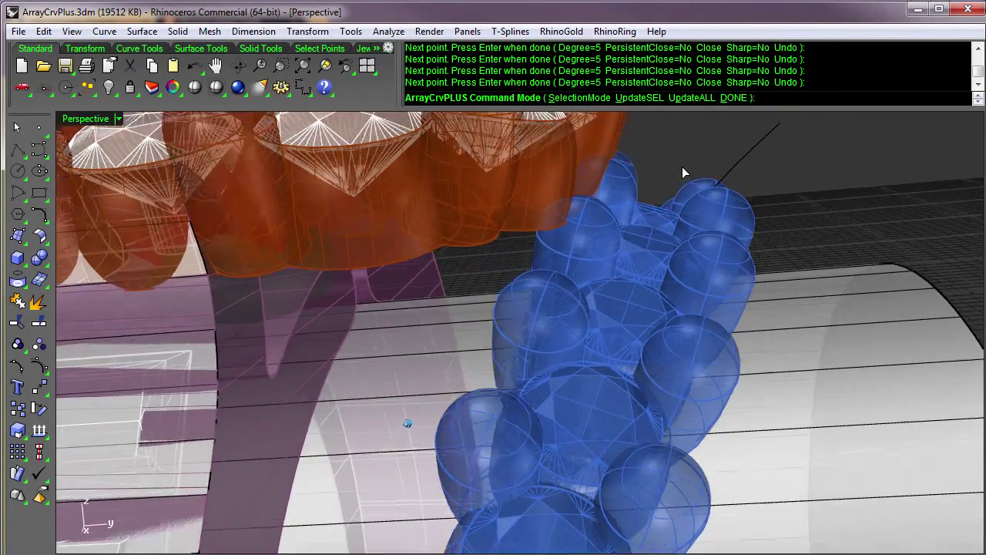
right_click_drag(682, 167, 533, 180)
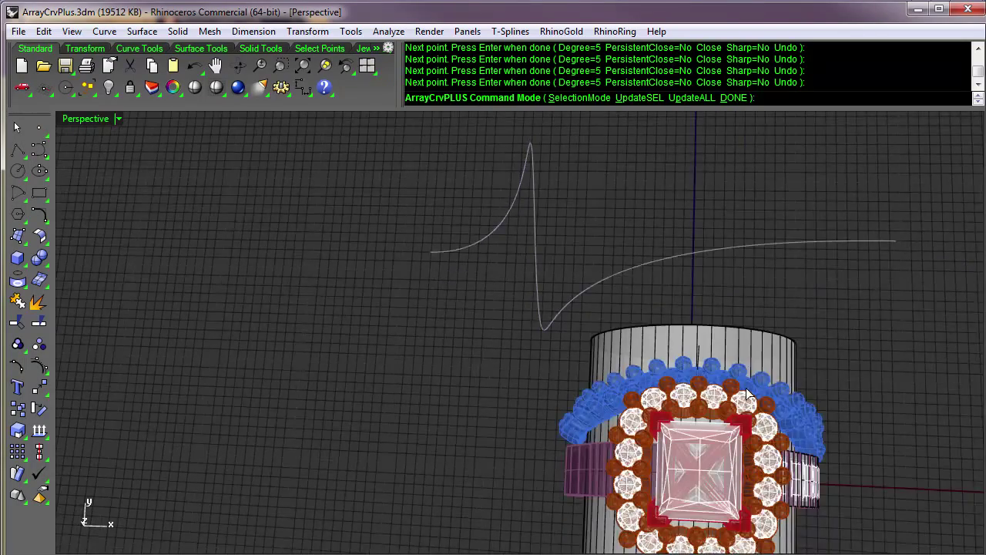
scroll(746, 389, "down", 3)
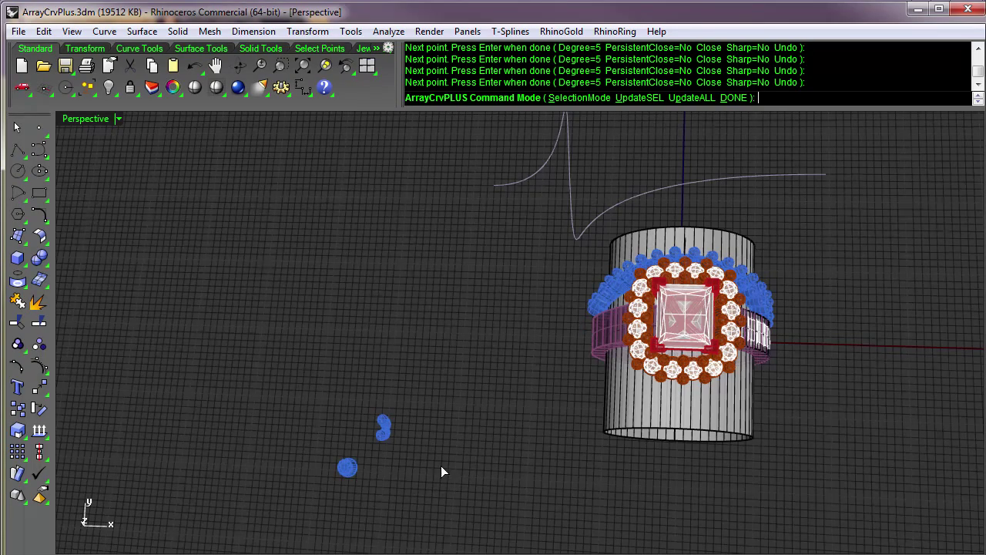
scroll(555, 238, "up", 4)
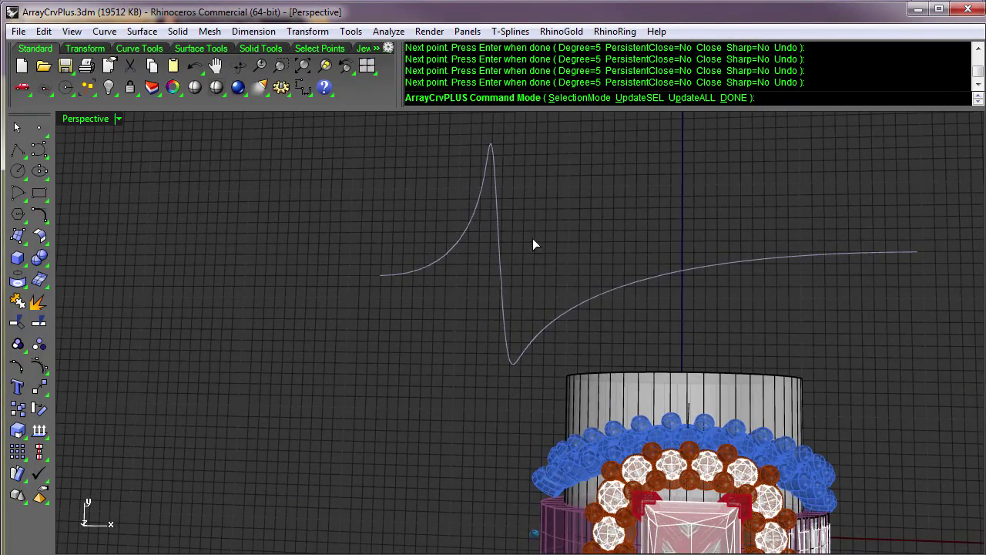
- Leave Command Mode and set the Scale XYZ control curve range to a minimum of 0.8 and a maximum of 1.5
left_click(739, 97)
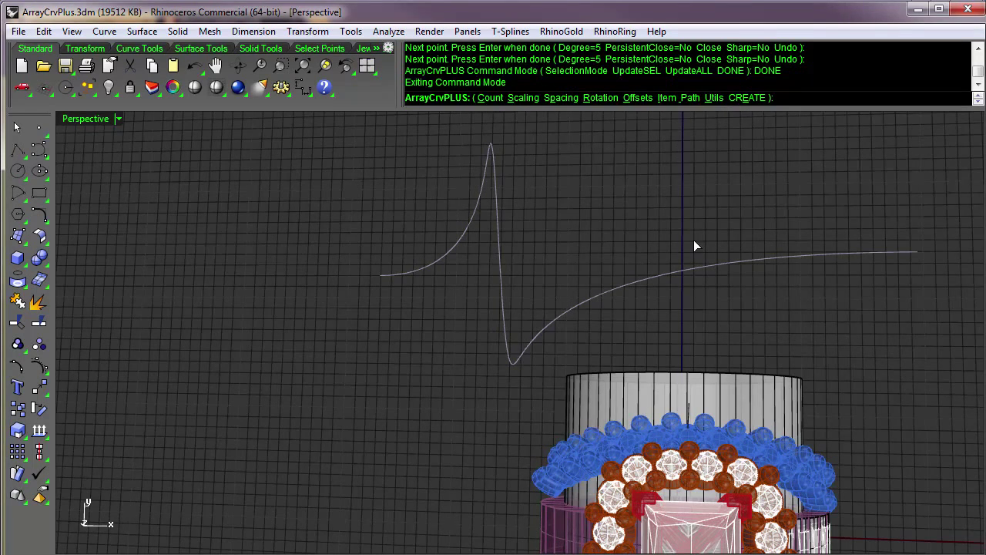
left_click(694, 97)
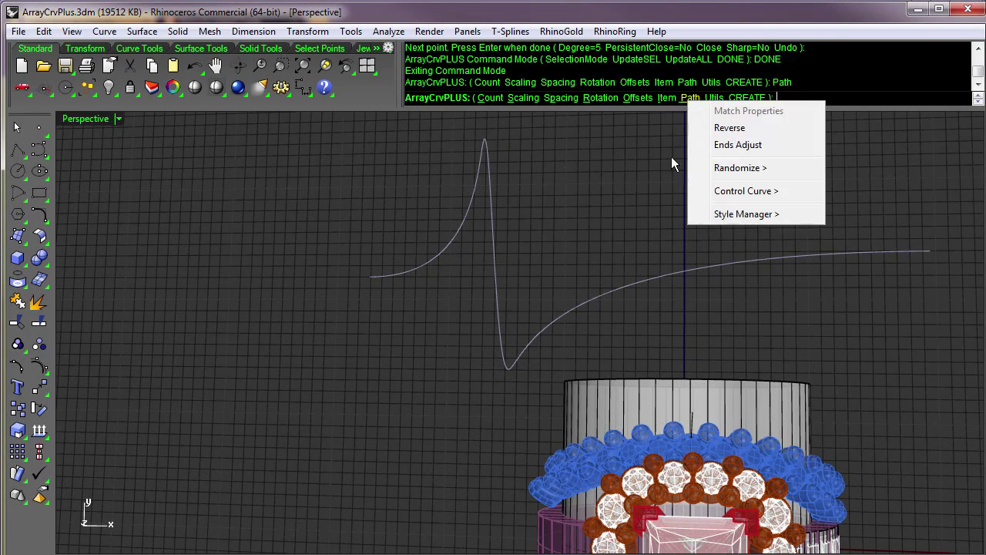
left_click(748, 191)
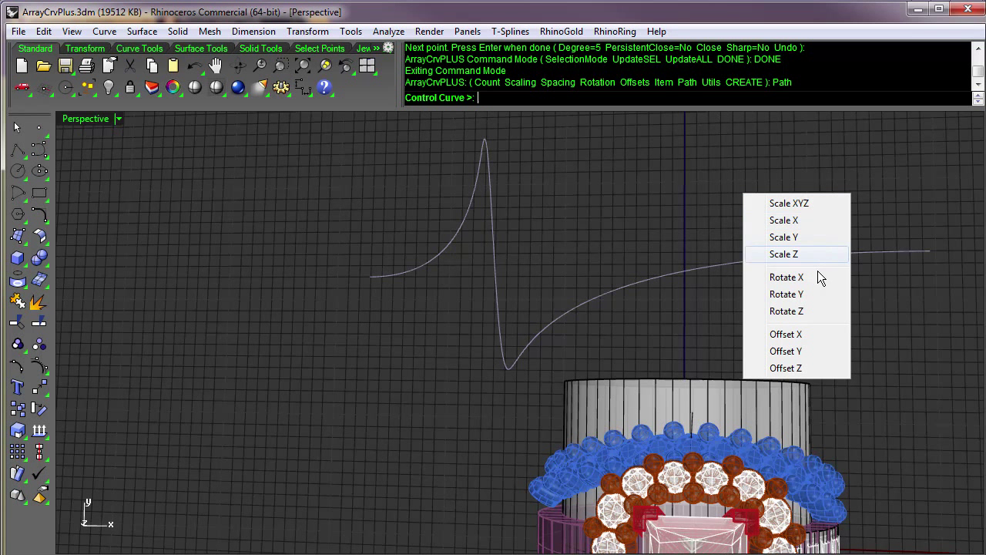
left_click(832, 208)
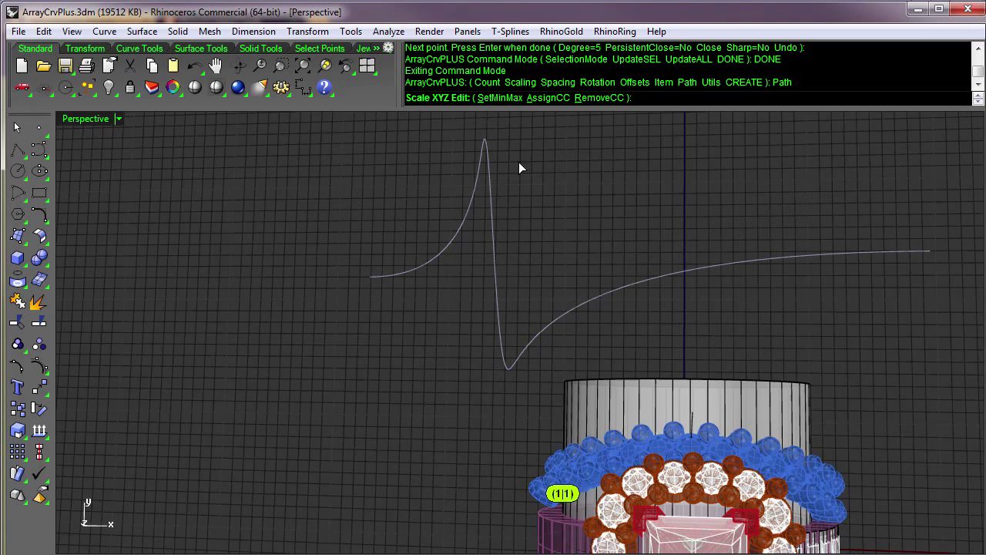
left_click(511, 97)
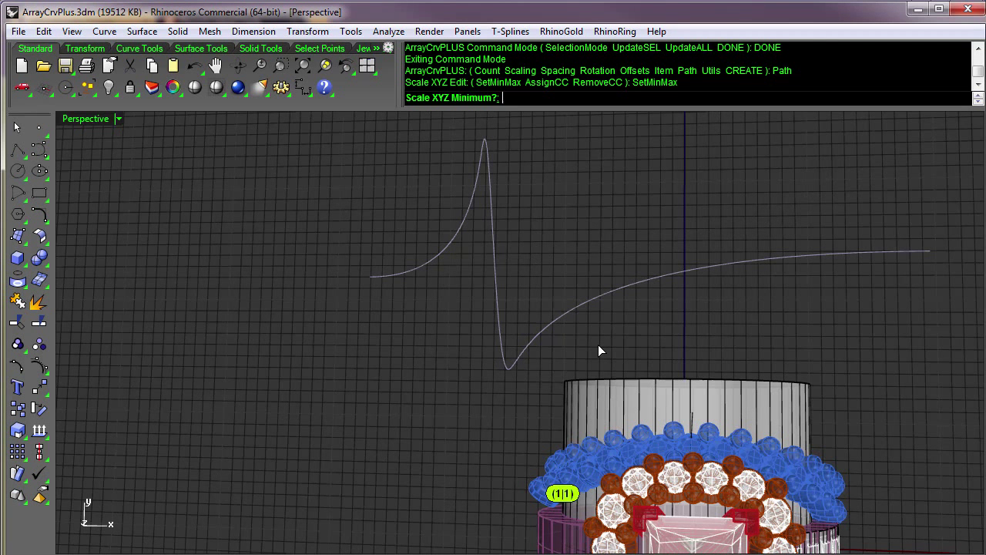
type(".8")
key("Return")
type("1")
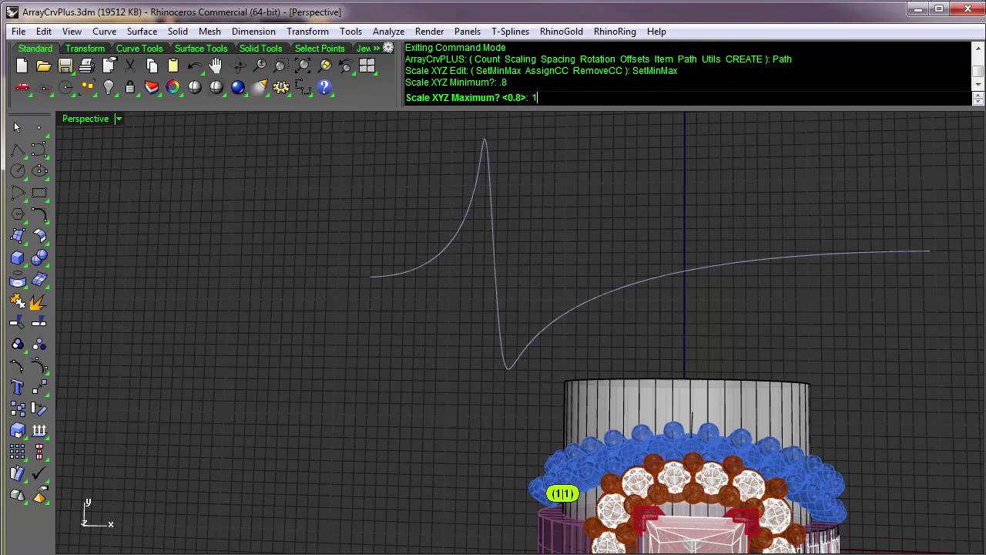
type(".5")
key("Return")
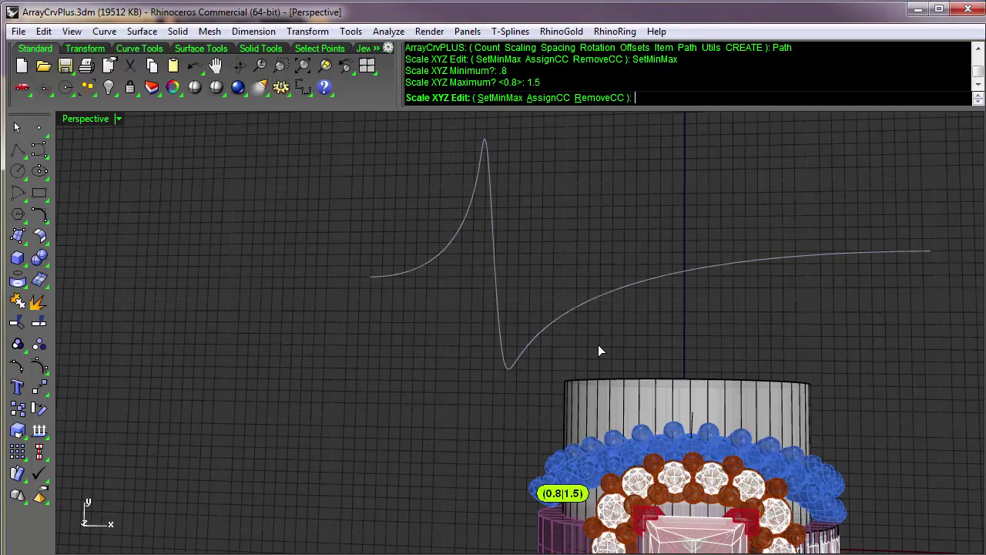
- Assign the drawn wavy curve as the Scale XYZ control curve of the array
right_click_drag(547, 333, 529, 264, "shift")
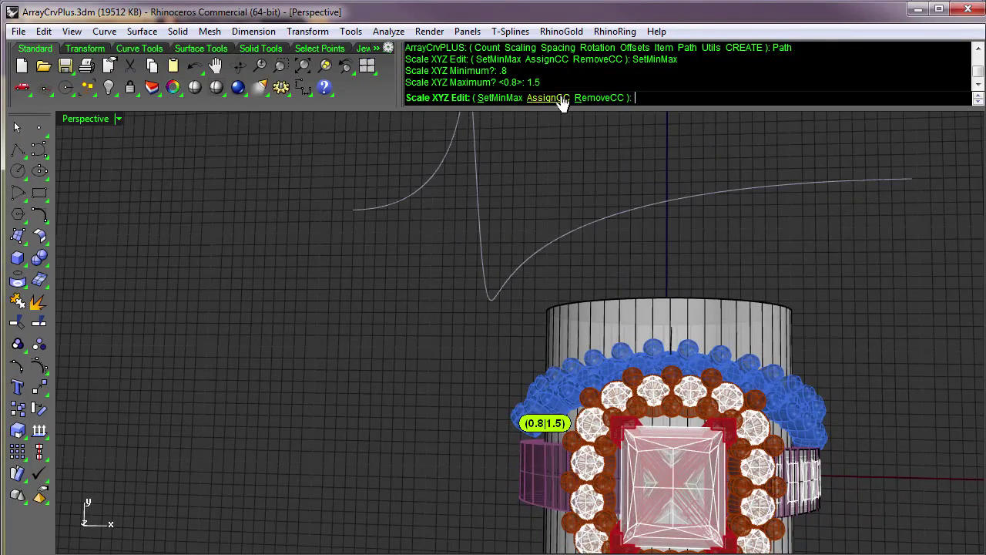
left_click(549, 98)
left_click(410, 202)
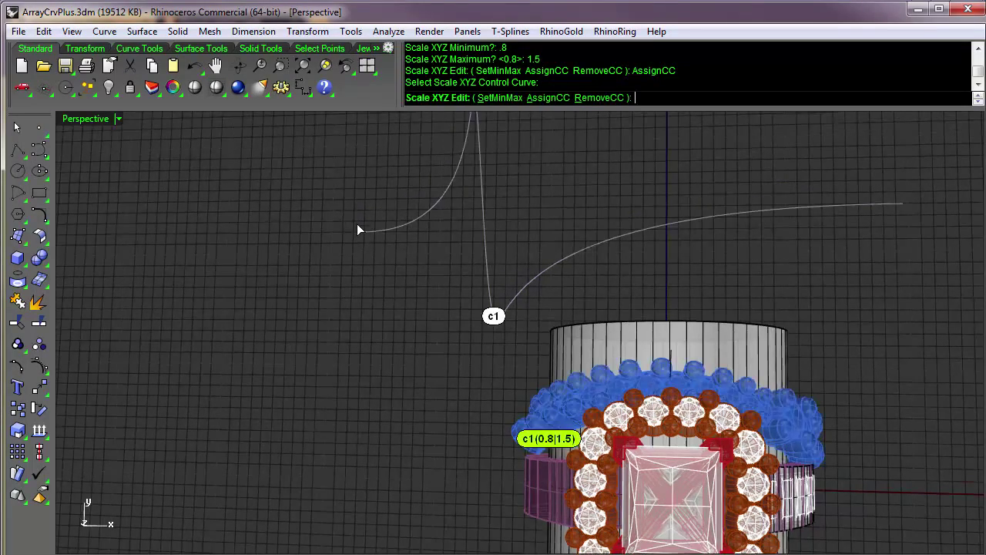
- Examine the curve-driven item sizes along the array and compare them with the peak and dip of the control curve
right_click_drag(357, 223, 398, 226)
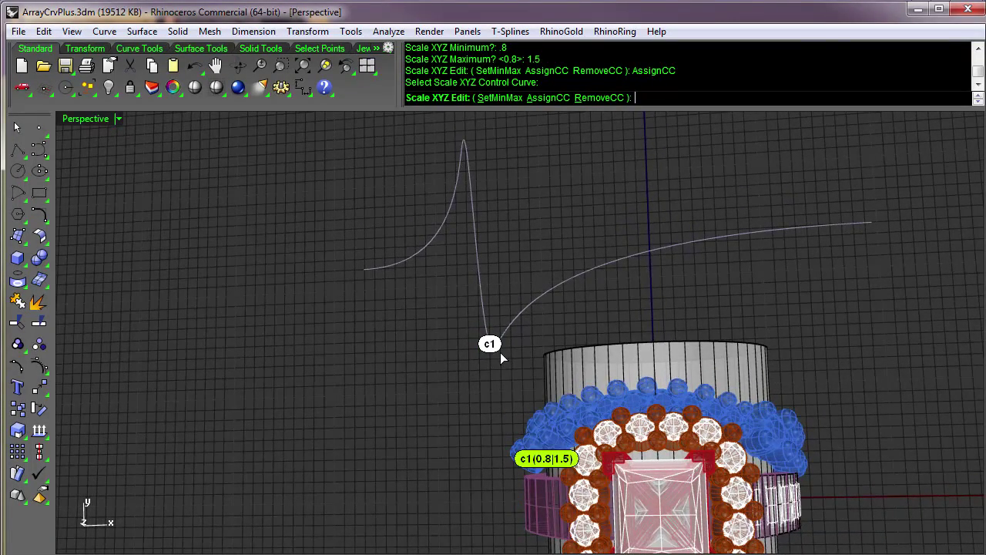
right_click_drag(856, 223, 685, 423)
scroll(685, 423, "up", 4)
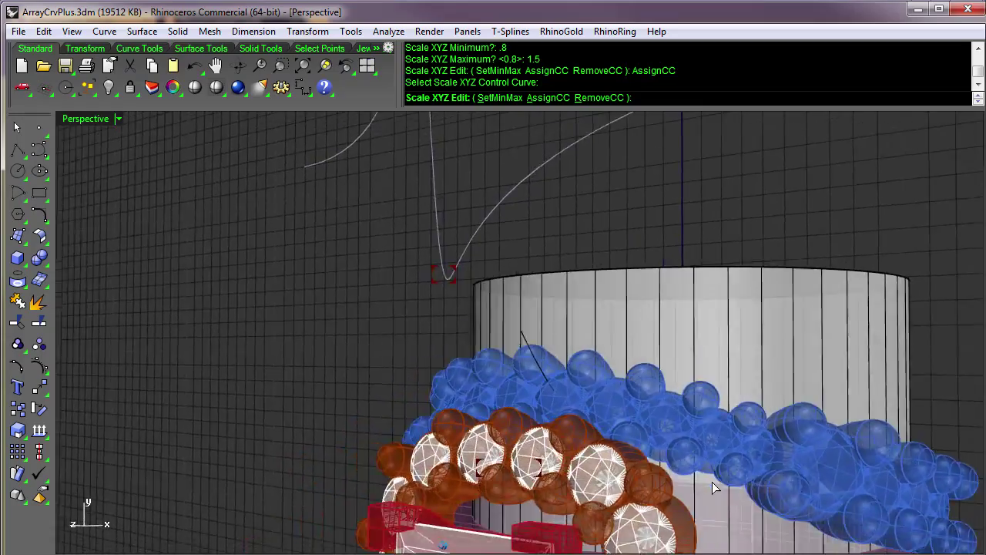
right_click_drag(712, 481, 465, 407)
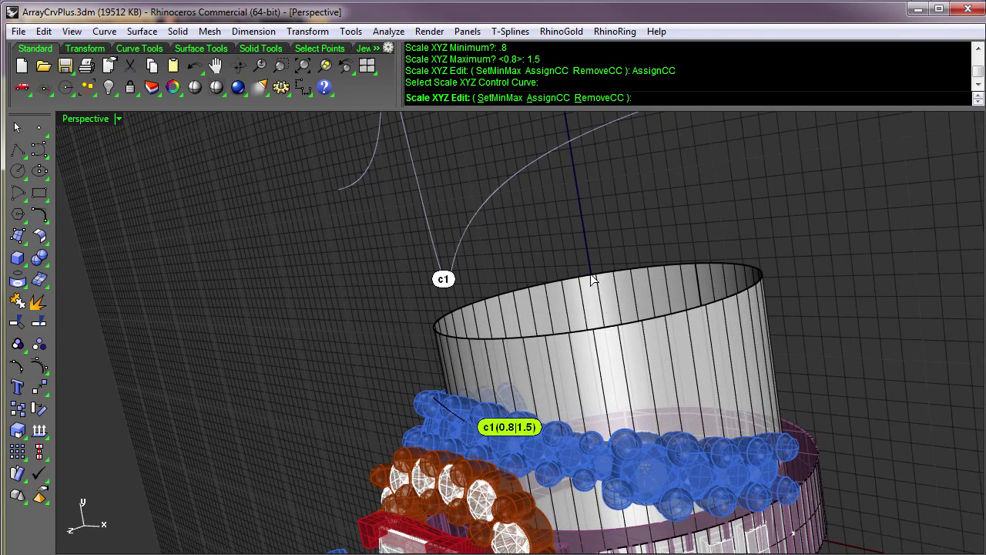
right_click_drag(593, 280, 516, 230)
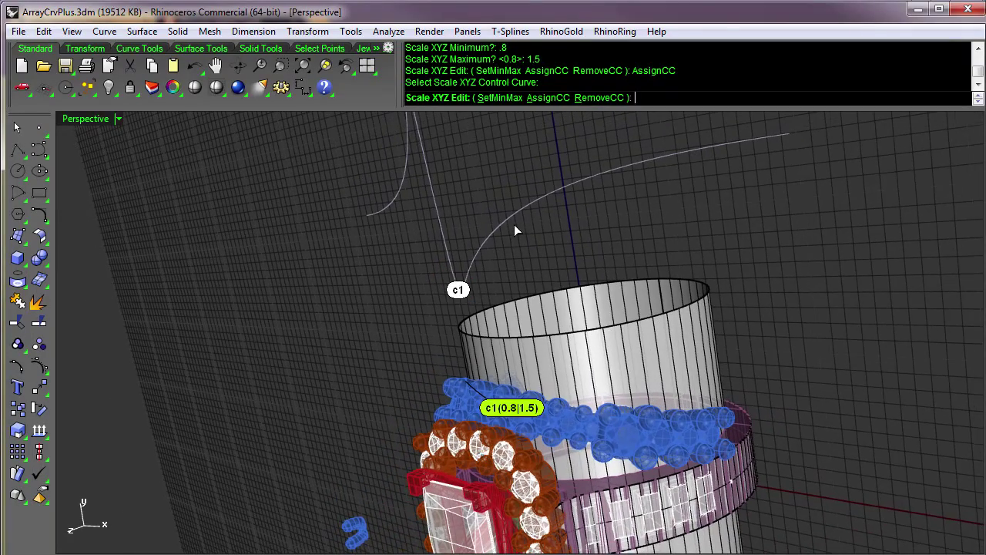
key("Left")
key("Left")
key("Left")
key("Left")
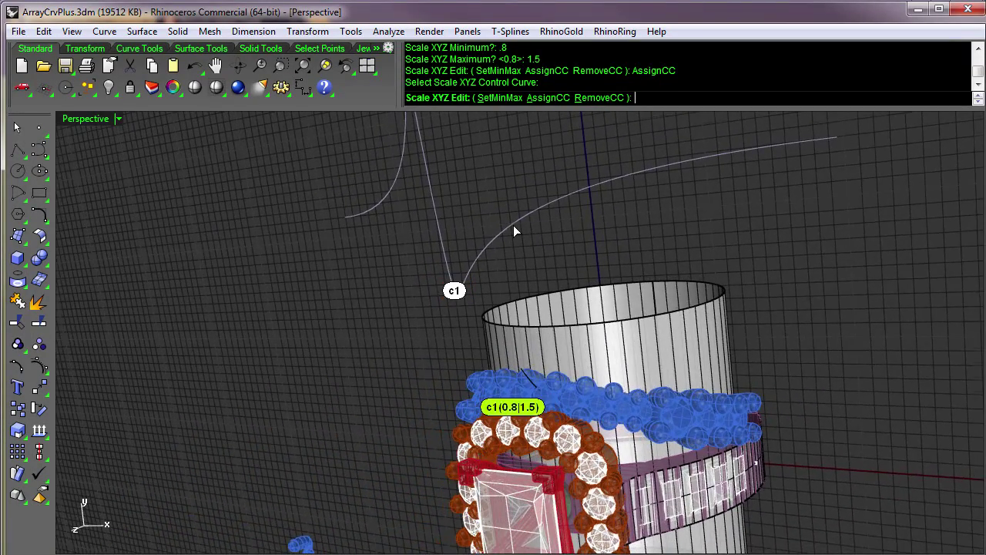
right_click_drag(514, 225, 515, 191)
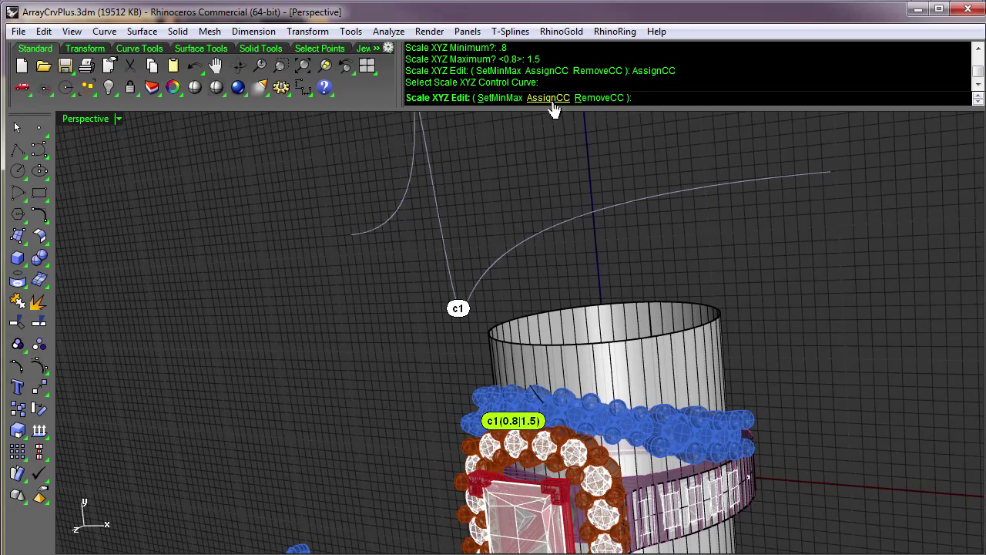
- Remove the Scale XYZ control curve from the array and leave the control curve editing
left_click(606, 99)
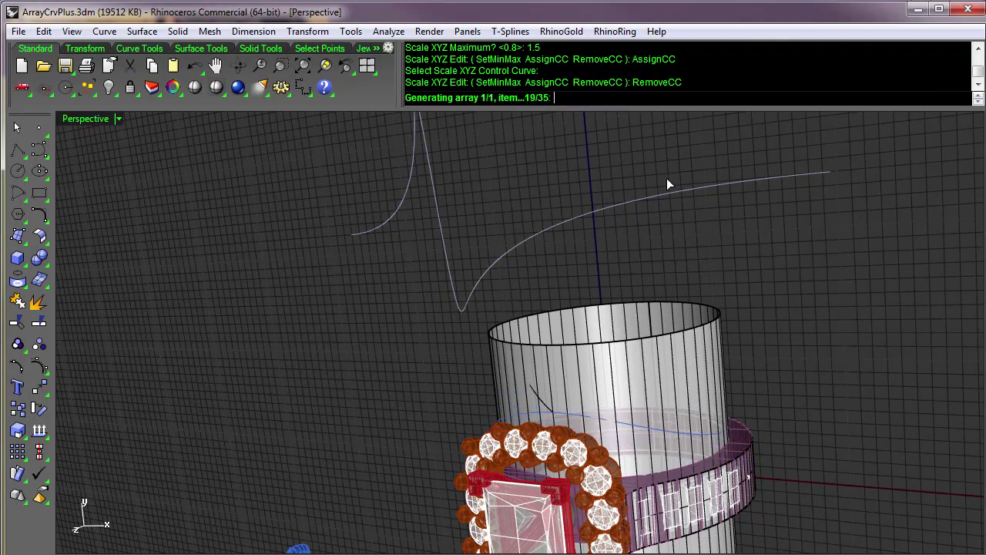
right_click_drag(664, 176, 663, 175)
key("Down")
key("Down")
key("Down")
key("Down")
key("Down")
key("Down")
key("Down")
key("Down")
key("Down")
key("Down")
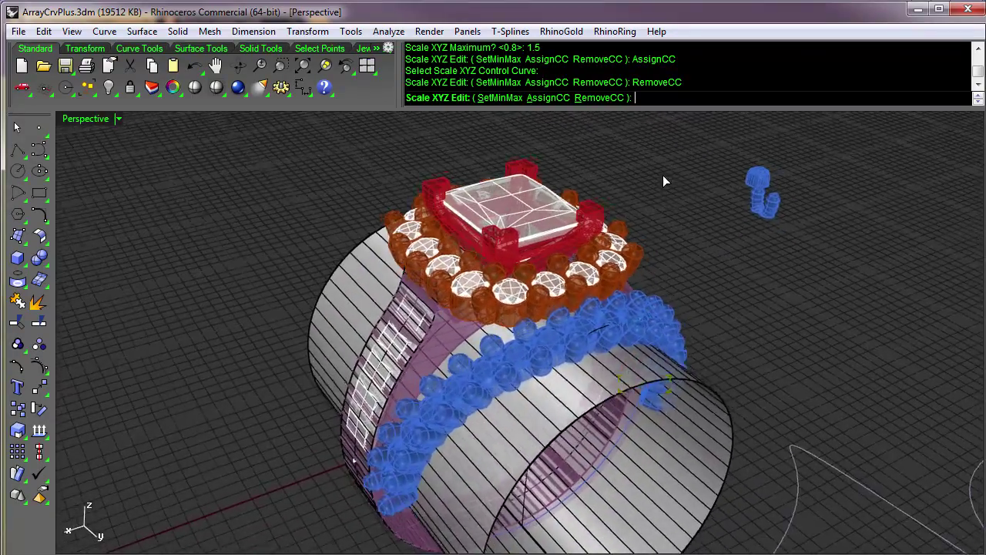
right_click_drag(379, 482, 704, 231)
right_click(704, 231)
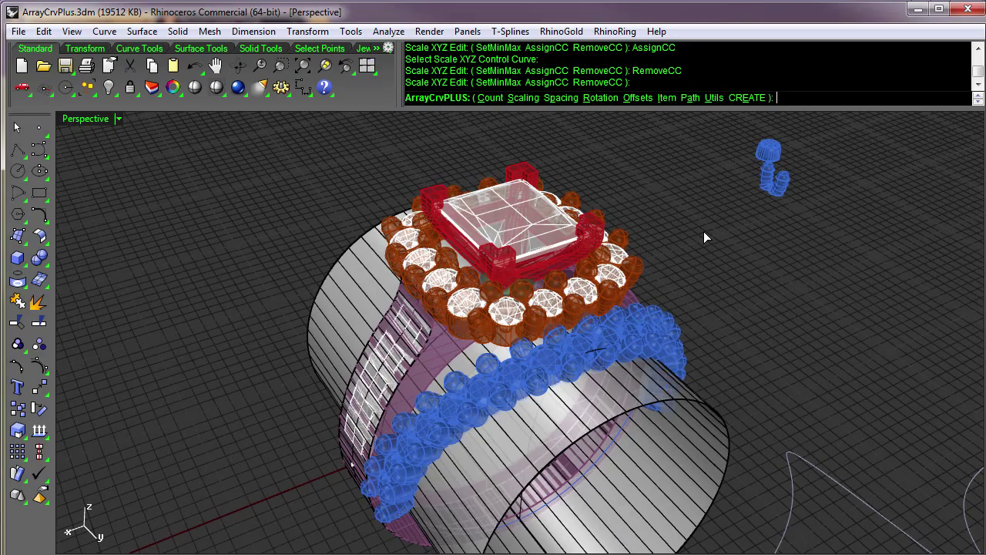
- Start the array's Scaling adjustment and show its scale nodes in the Top view
key("Left")
key("Left")
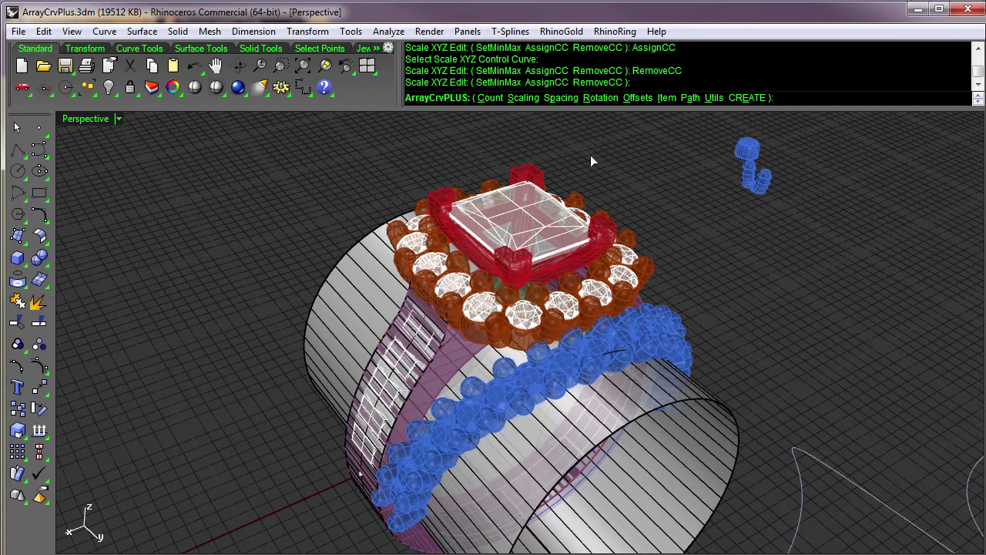
left_click(532, 98)
right_click_drag(762, 332, 740, 299)
right_click_drag(363, 407, 370, 396)
key("Up")
key("Up")
middle_click(369, 396)
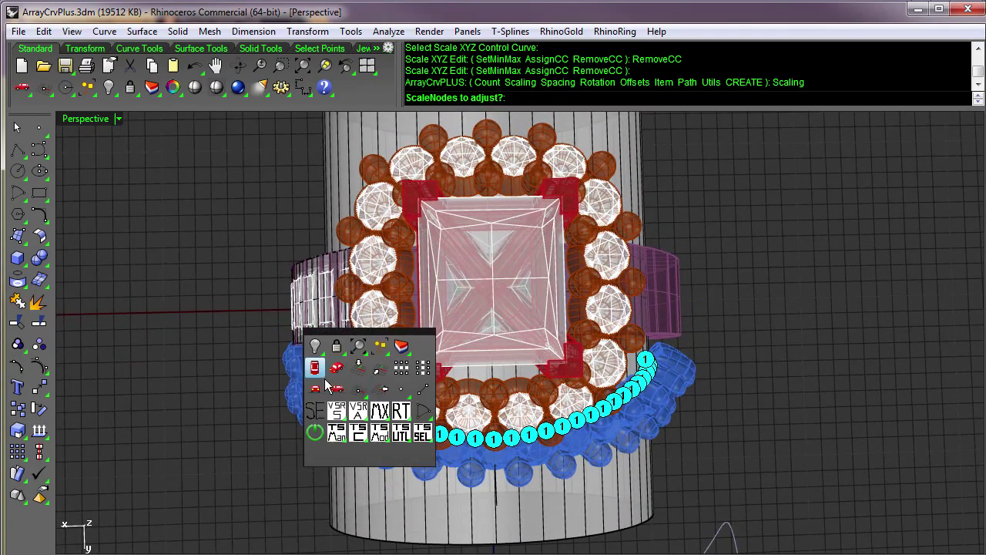
left_click(317, 370)
scroll(316, 370, "down", 2)
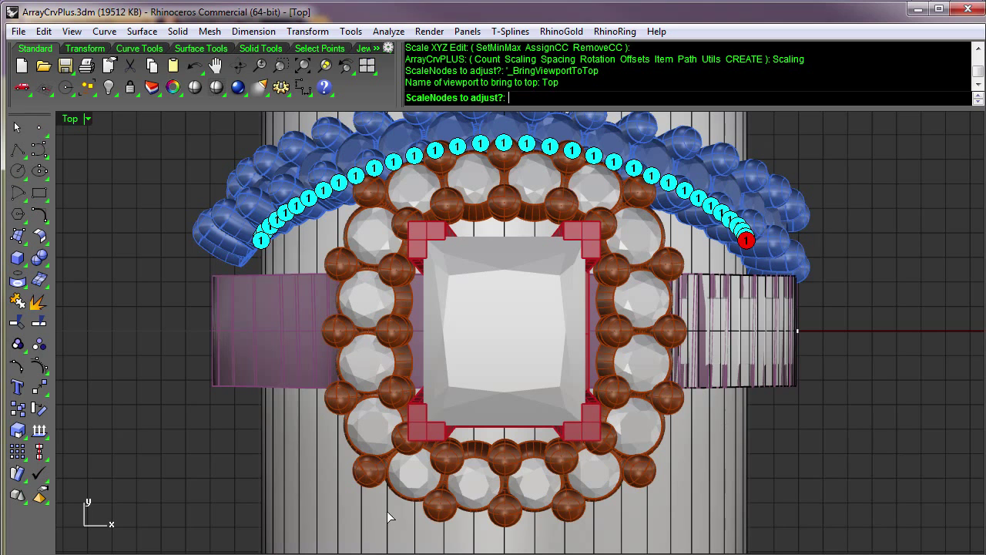
right_click_drag(625, 452, 607, 444, "ctrl")
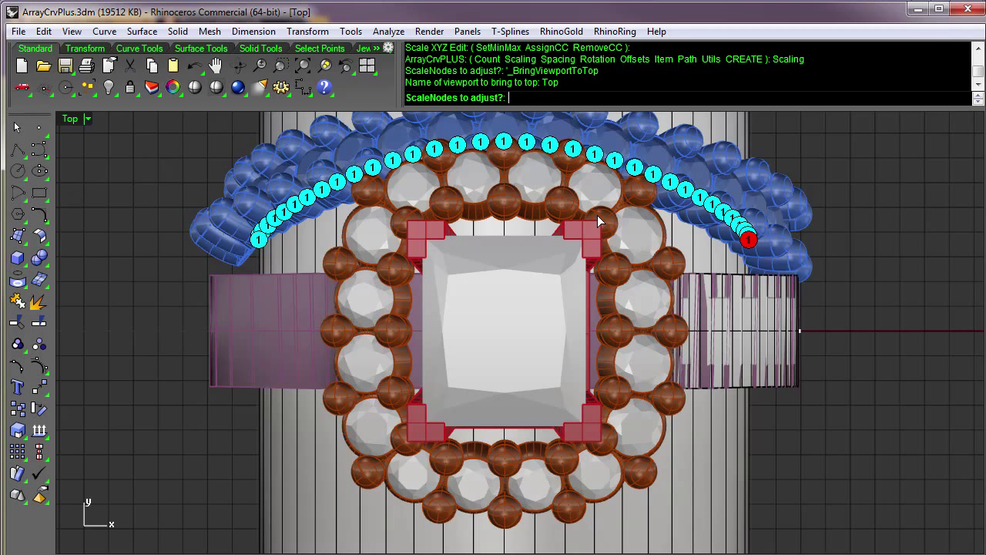
right_click_drag(597, 215, 603, 224)
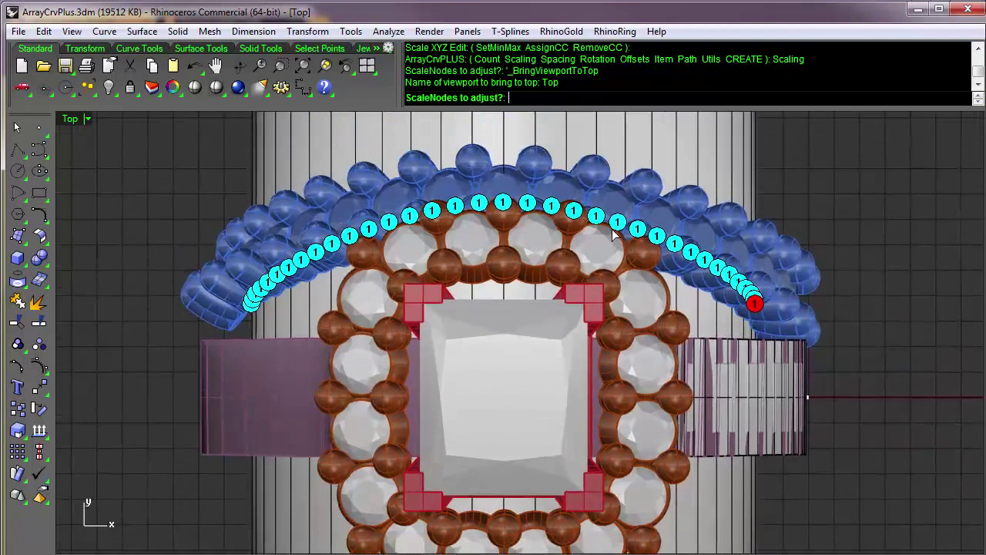
- Set the scale factor of the node at the middle of the array to 1.5
left_click(506, 209)
key("Return")
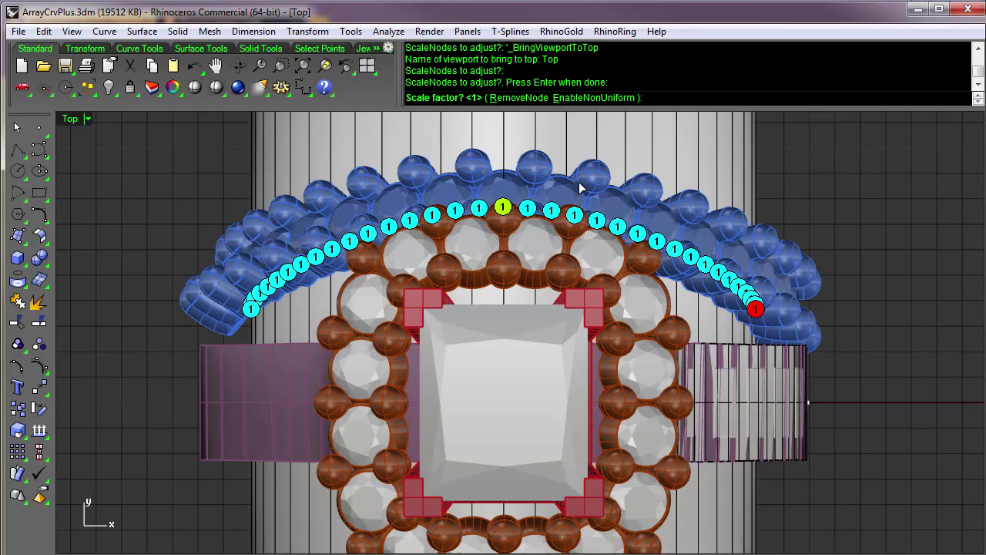
type("1.5")
key("Return")
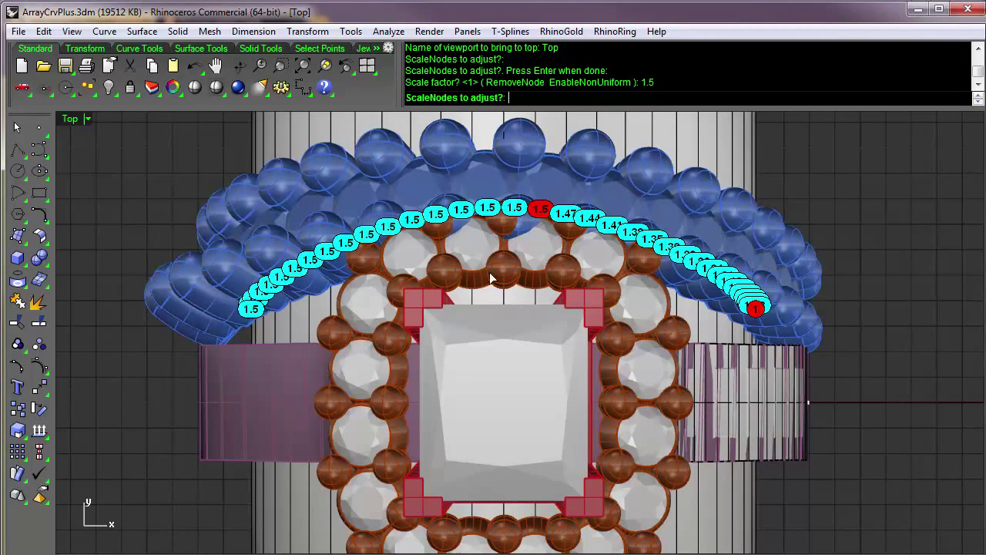
right_click_drag(489, 272, 540, 276)
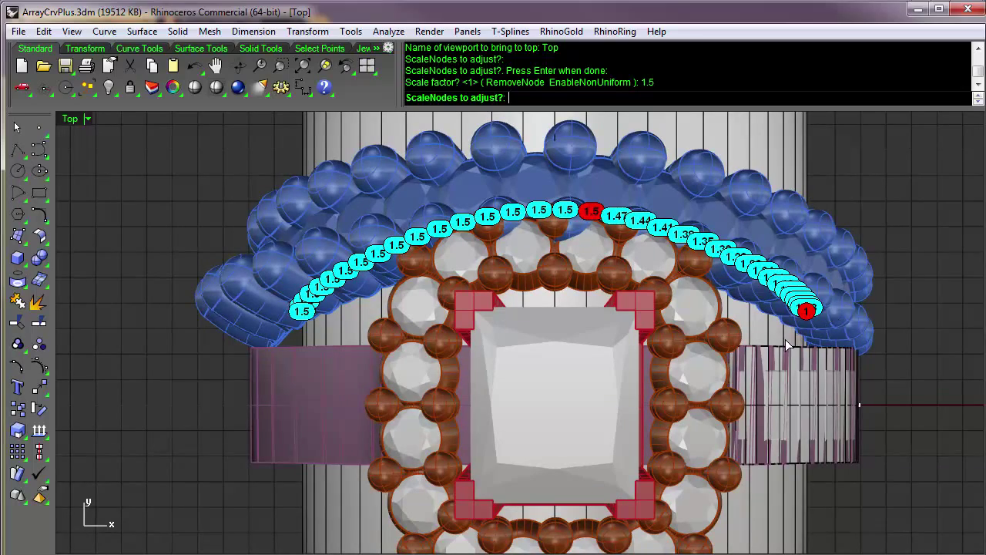
right_click_drag(786, 339, 769, 324)
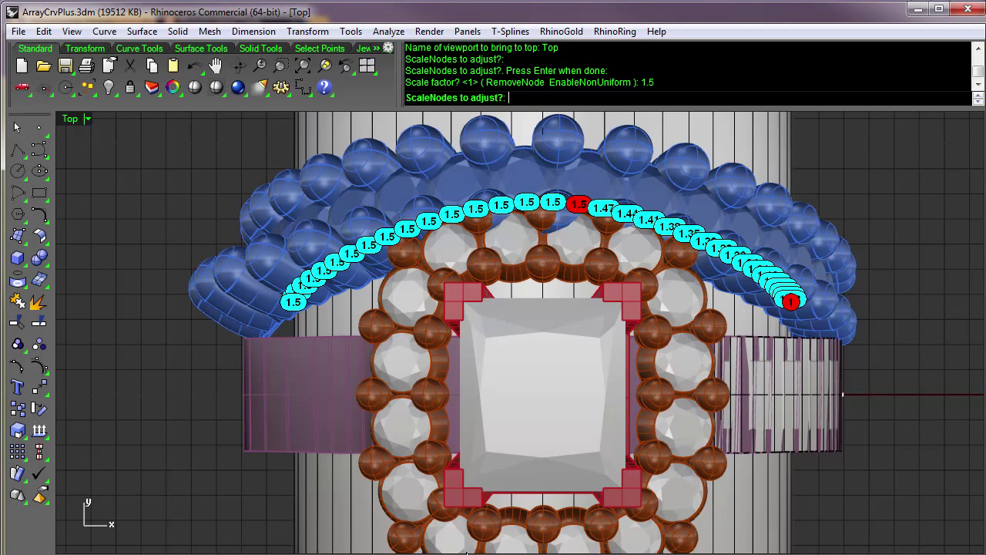
- Return to the Perspective view and examine the scale transition along the array from the ring's open end
middle_click(637, 246)
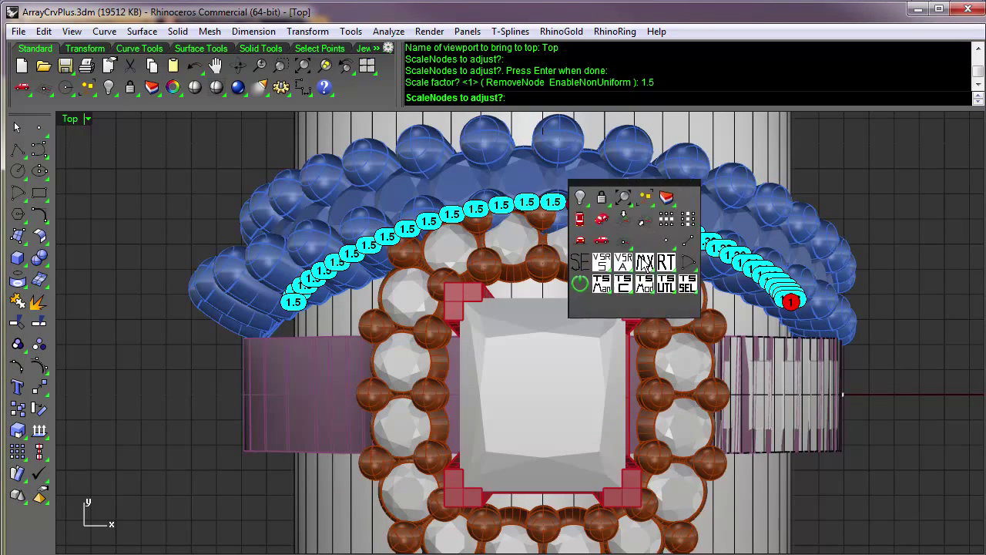
left_click(601, 232)
right_click_drag(599, 229, 603, 232)
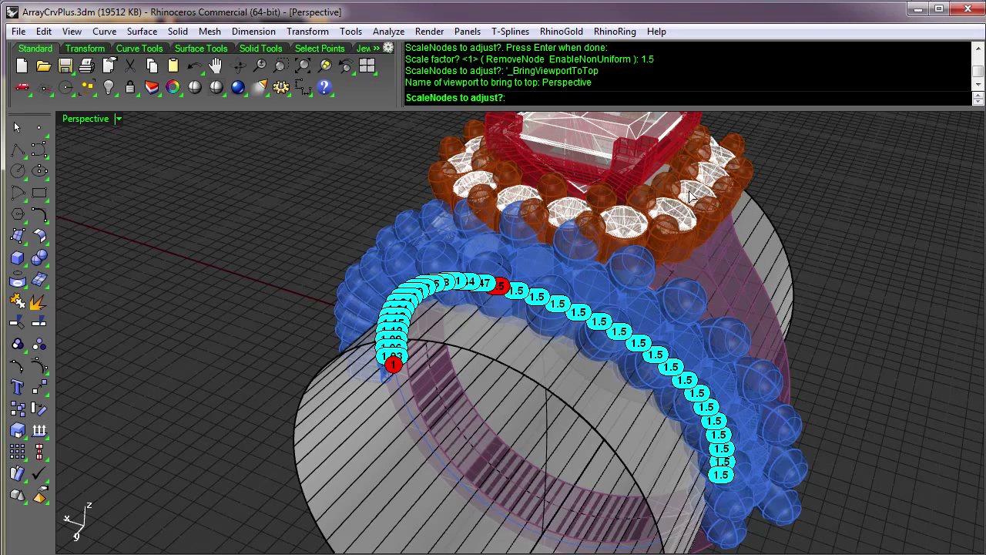
right_click_drag(706, 187, 707, 190)
right_click_drag(677, 225, 688, 248)
key("Up")
key("Up")
key("Up")
key("Up")
key("Up")
key("Up")
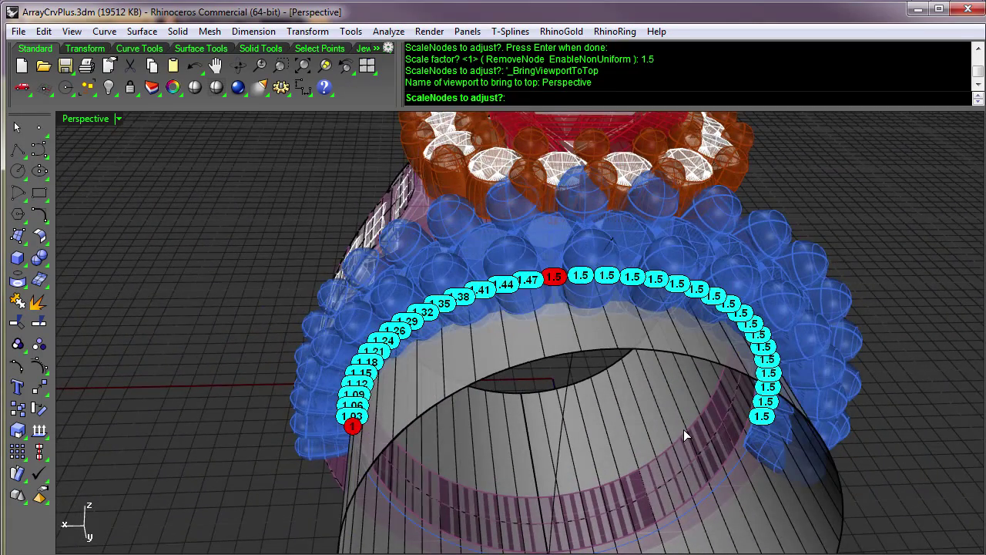
right_click_drag(684, 429, 681, 427)
- Remove the 1.5 scale node from the middle of the array
left_click(556, 285)
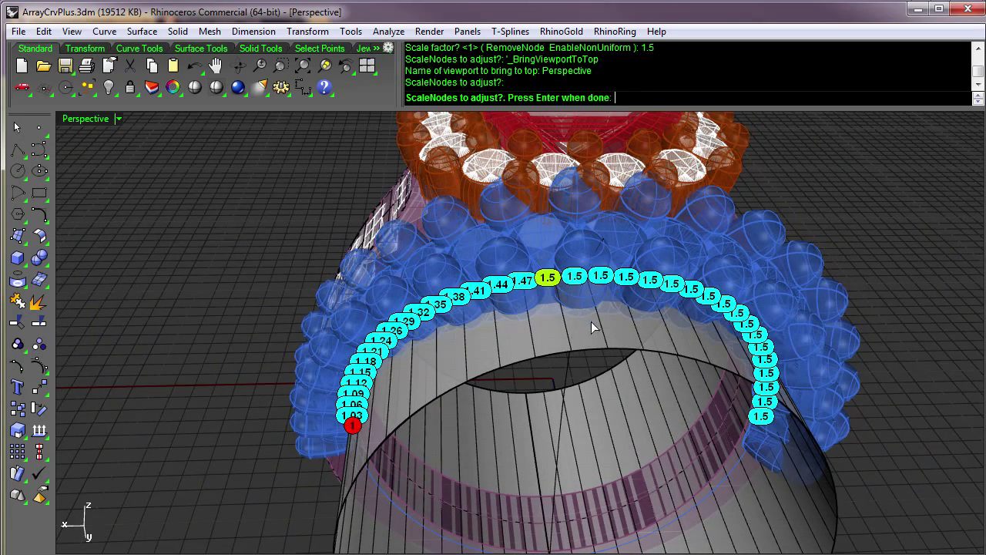
key("Return")
left_click(521, 98)
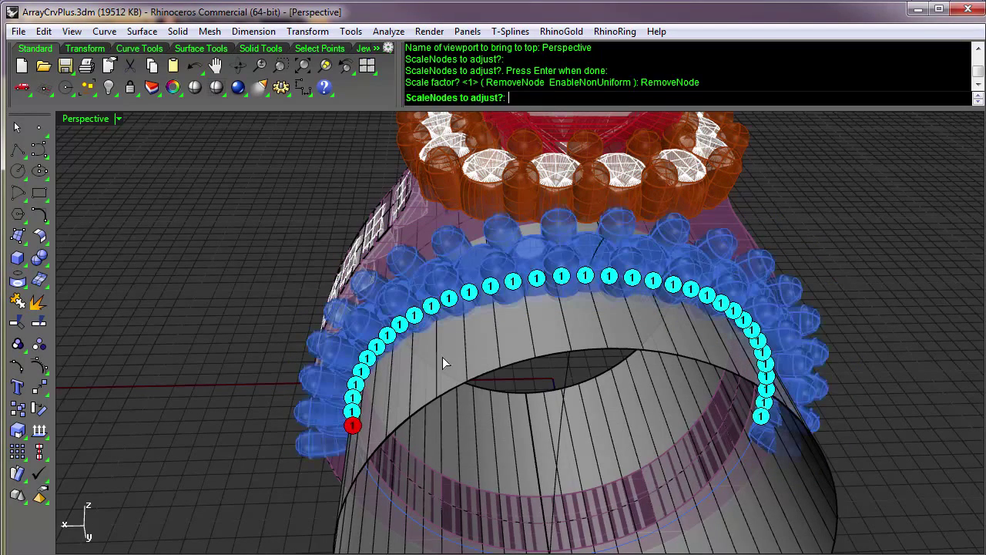
- Set the scale factor of the array's end node opposite the fixed node to 1.5 and finish the scaling adjustment
left_click(760, 419)
key("Return")
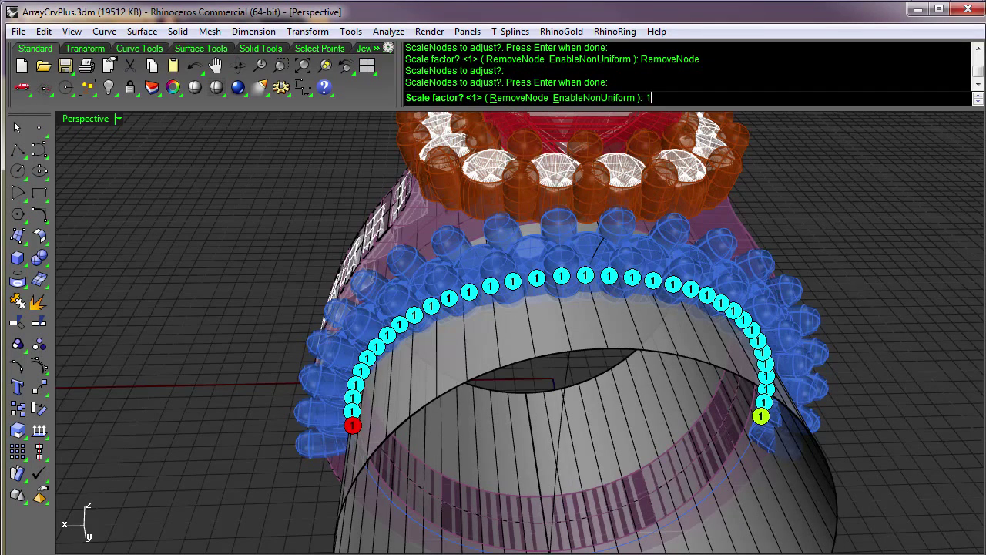
key("Return")
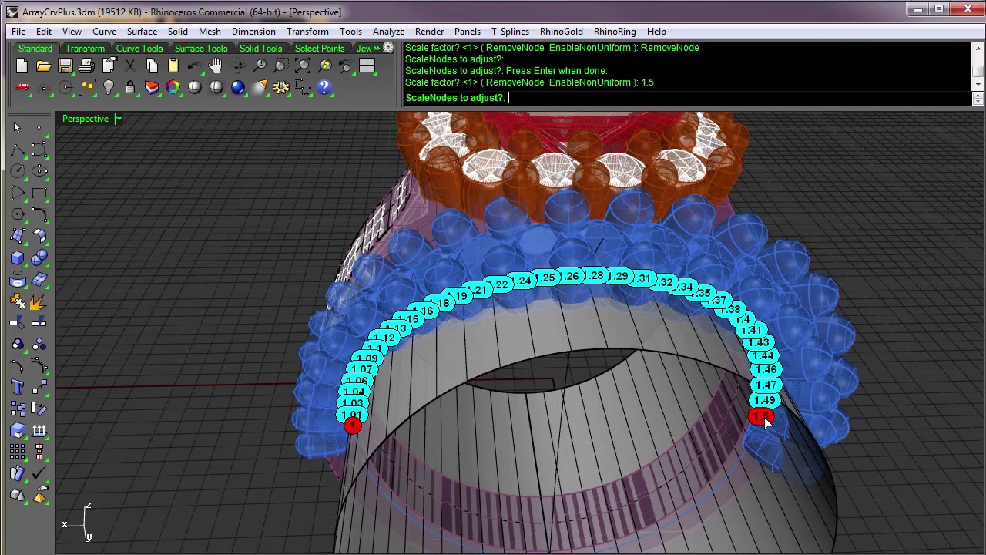
key("Return")
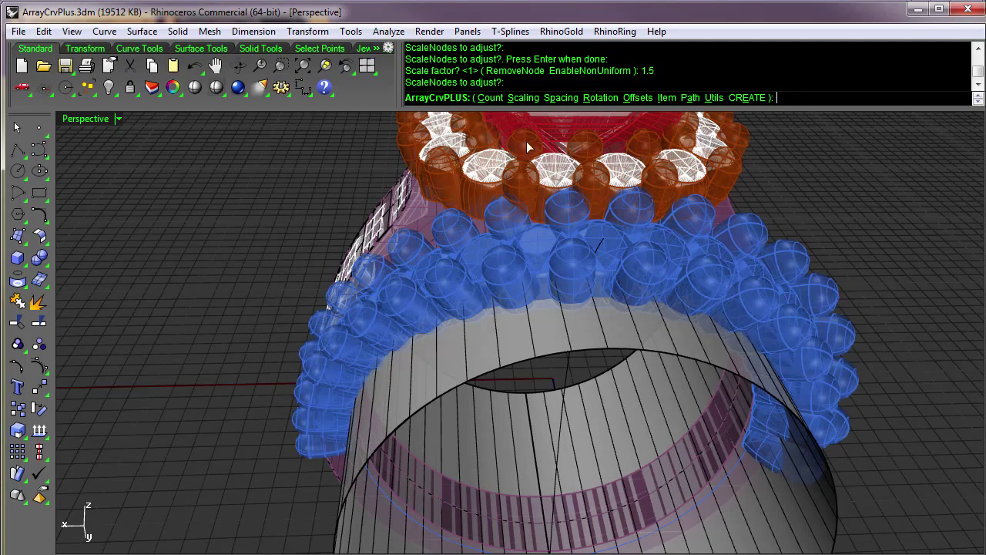
- Remove the 1.5 scale node from the array's end opposite the fixed node and finish the scaling adjustment
left_click(528, 98)
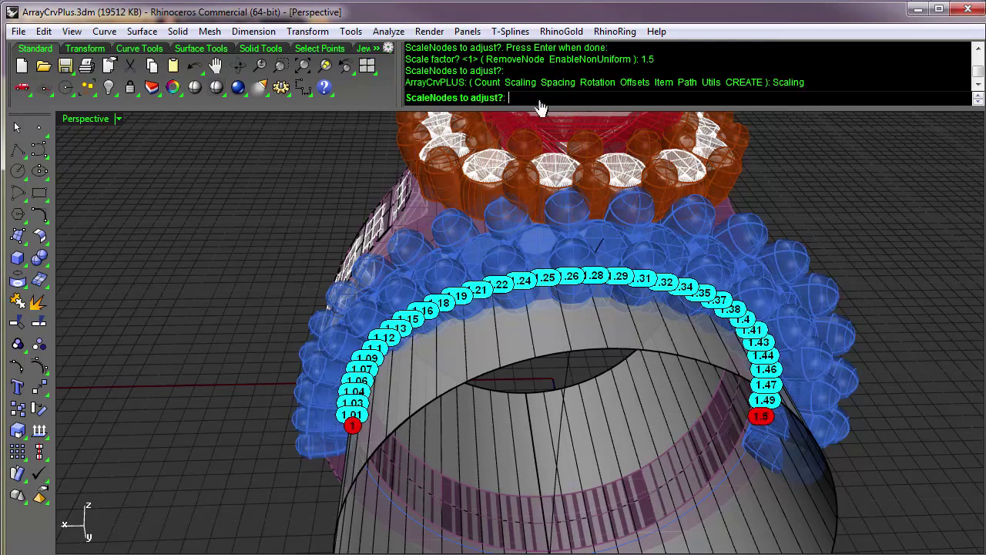
left_click(760, 416)
left_click(809, 447)
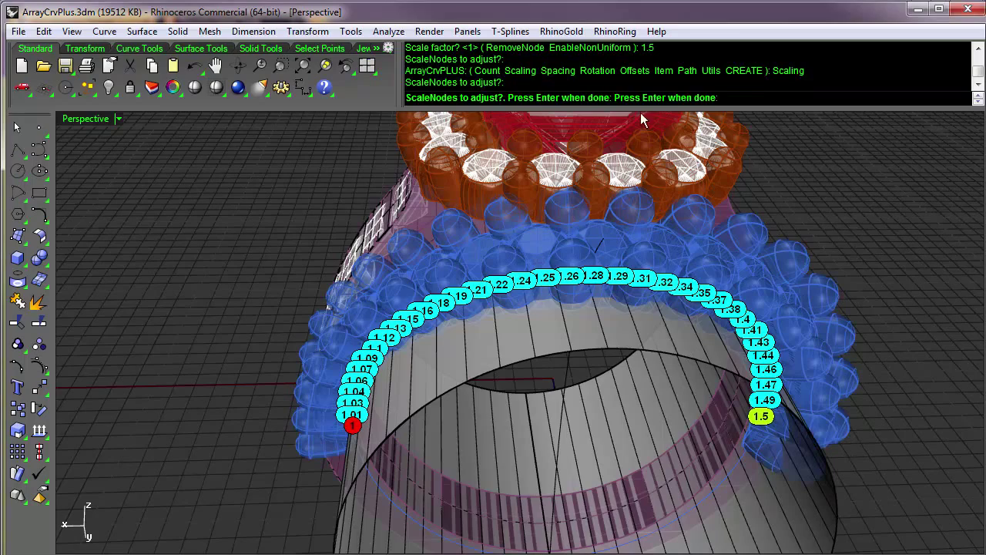
key("Return")
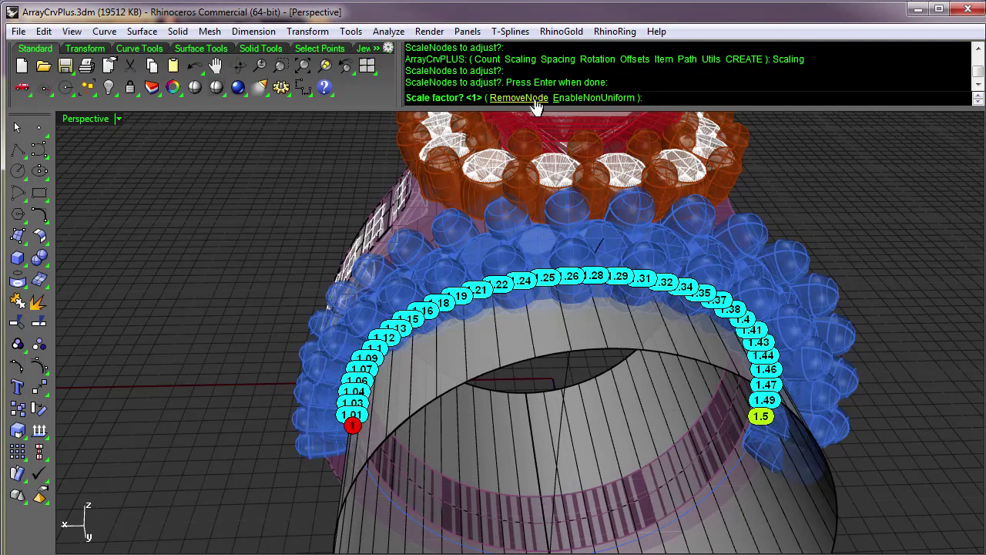
left_click(534, 99)
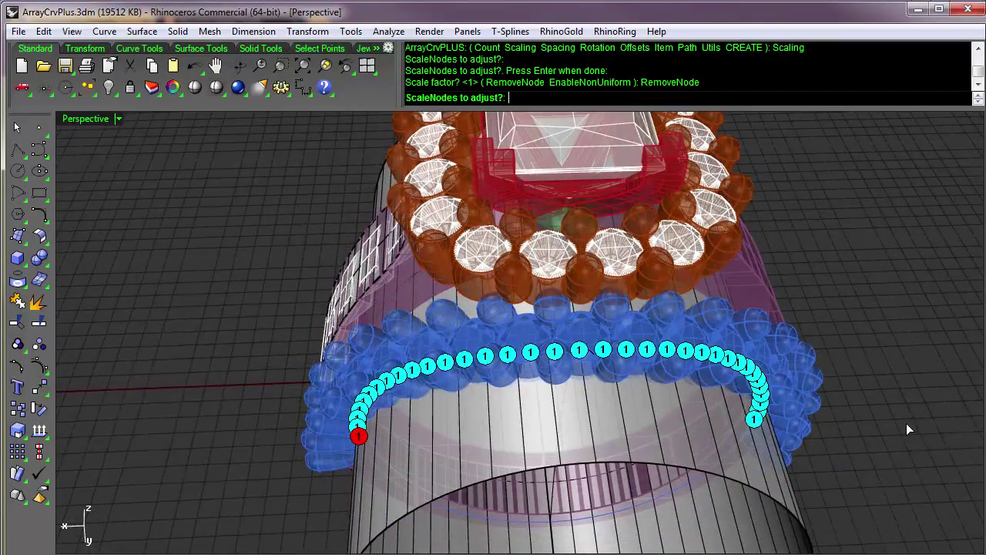
key("Return")
- Create the final prong and seat array along the ring curve from the ArrayCrvPLUS preview and deselect the new objects
right_click_drag(902, 421, 901, 474)
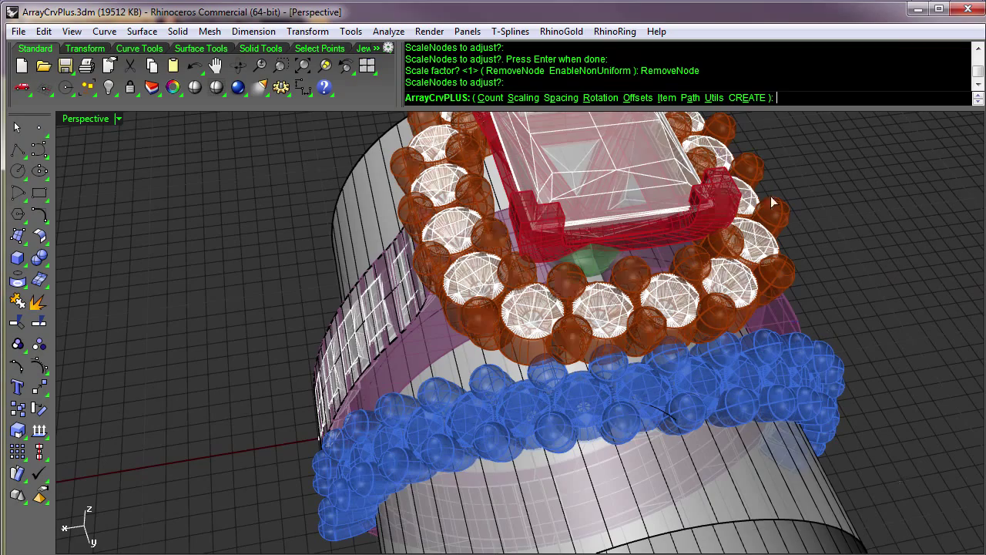
left_click(751, 98)
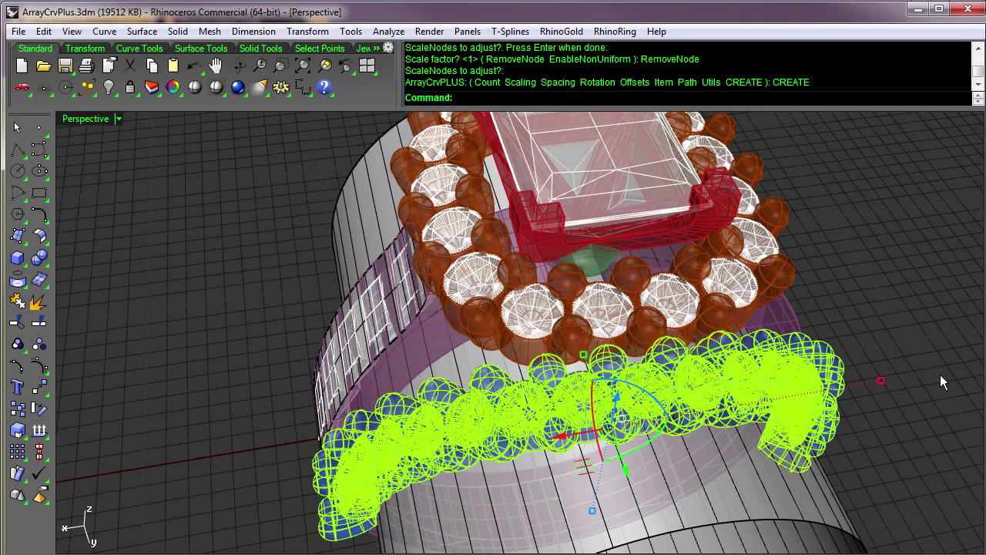
left_click(938, 340)
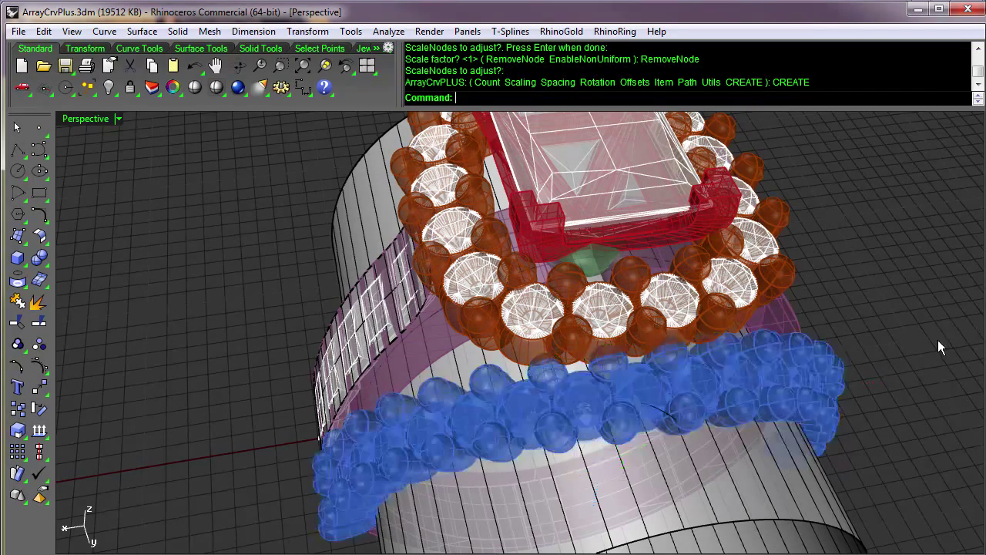
right_click_drag(938, 340, 938, 340)
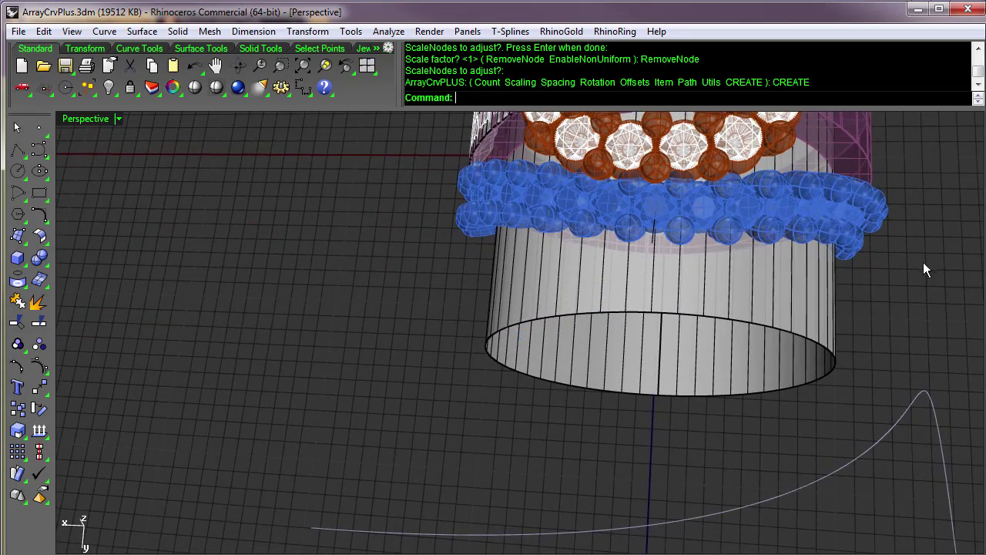